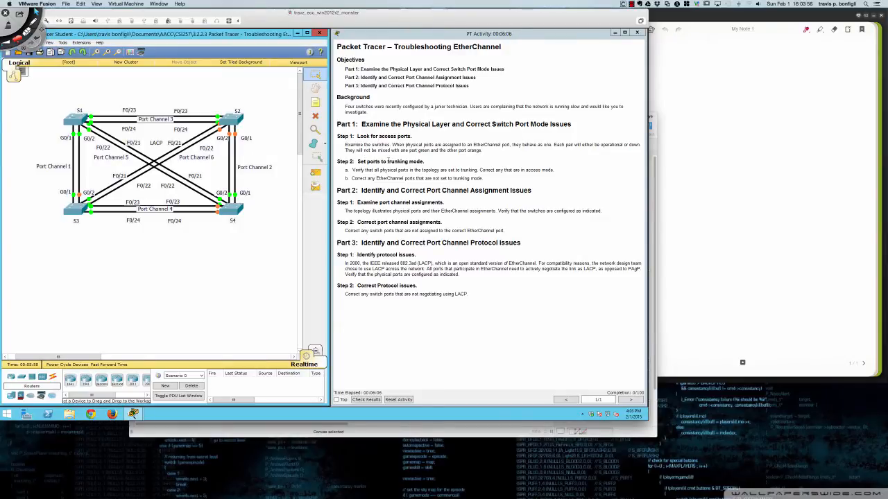
Open switch S1's command line and place its window, widened, below the network topology
left_click(74, 118)
left_click_drag(263, 139, 51, 216)
left_click_drag(225, 275, 334, 278)
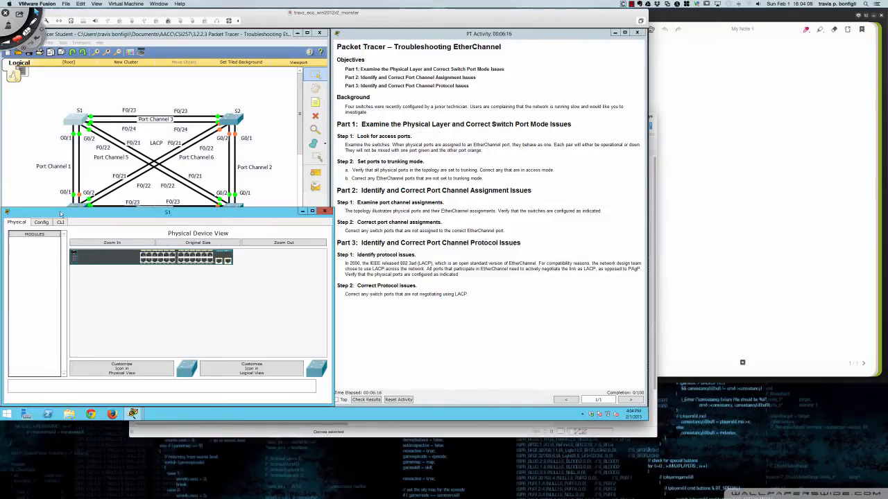
left_click(60, 222)
key("Return")
key("Return")
key("Return")
key("Return")
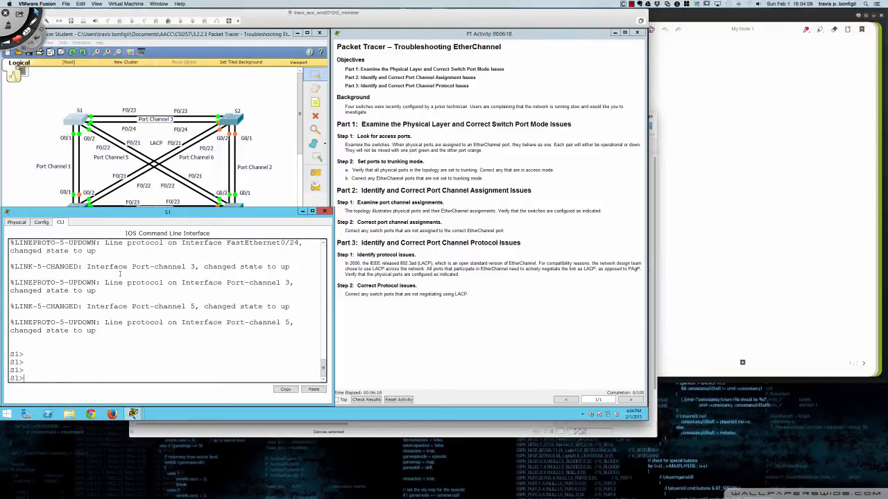
Enter privileged mode on S1 and display its EtherChannel summary with "sh ether summ"
type("en")
key("Return")
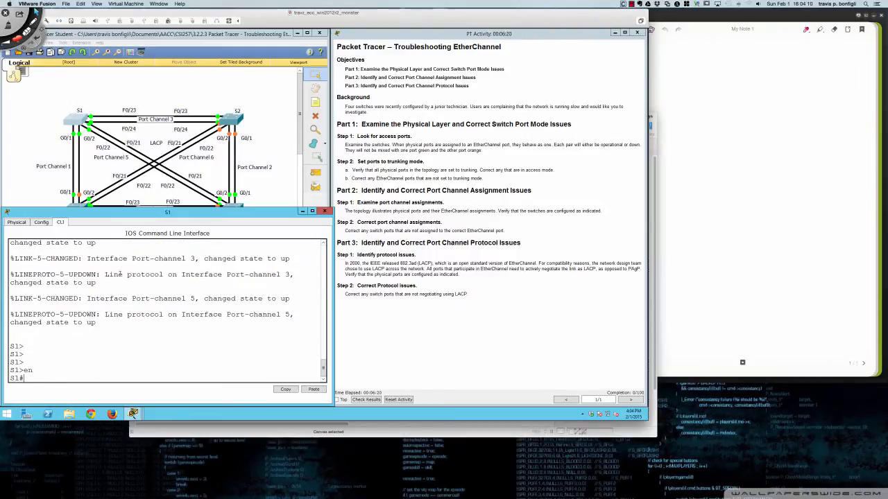
type("sh ether summ")
key("Return")
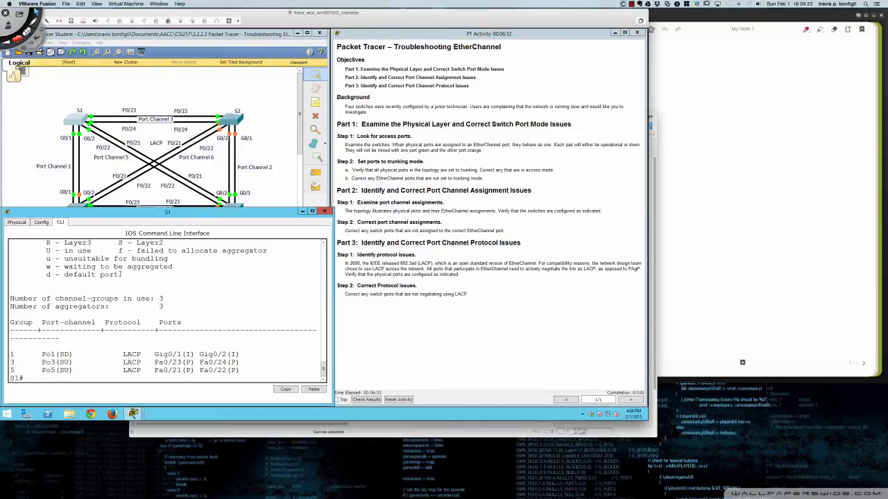
Annotate the Gig0/1 (I) flag in S1's summary with a red arrow labelled "standalone", mark Gig0/2, and clear the markup in Deskscribble
key("ctrl+alt+super+d")
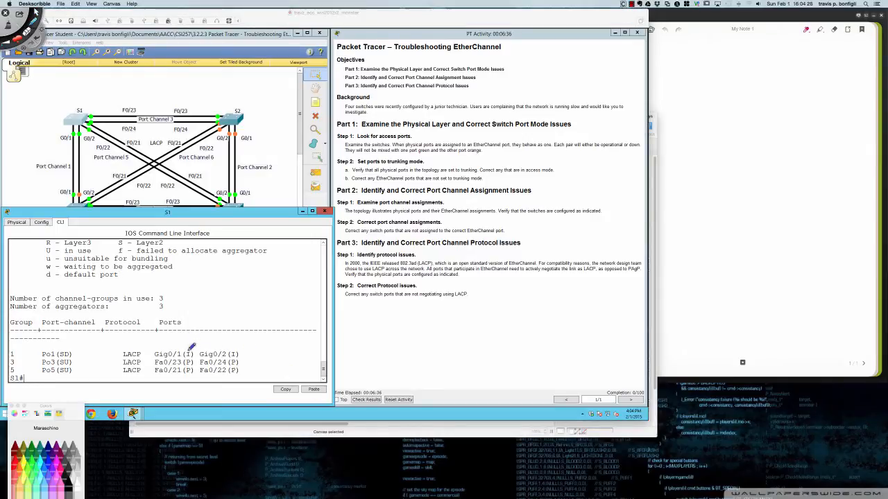
left_click_drag(193, 342, 196, 347)
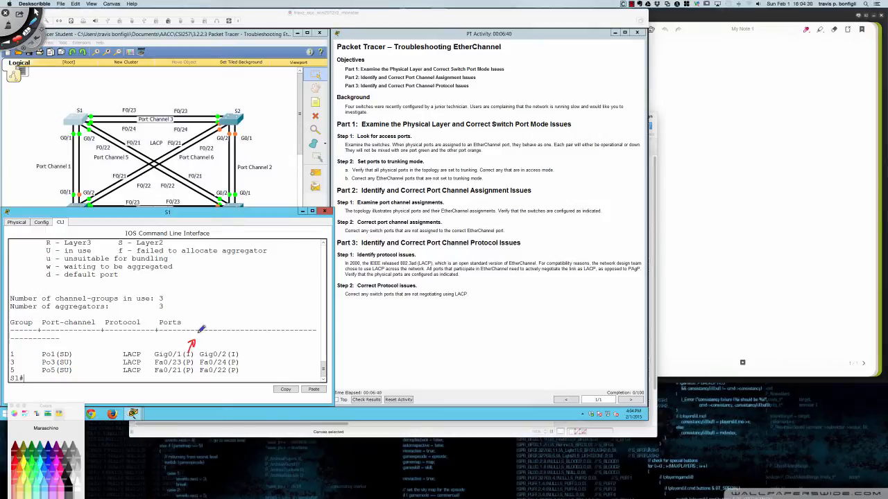
left_click_drag(198, 332, 241, 304)
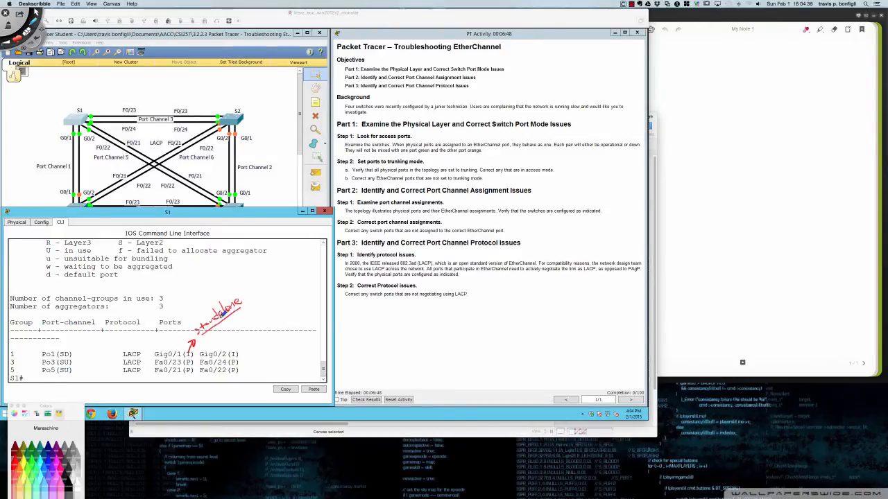
mouse_move(235, 344)
left_mouse_down()
mouse_move(228, 330)
mouse_move(234, 338)
left_mouse_up()
key("super+w")
key("Escape")
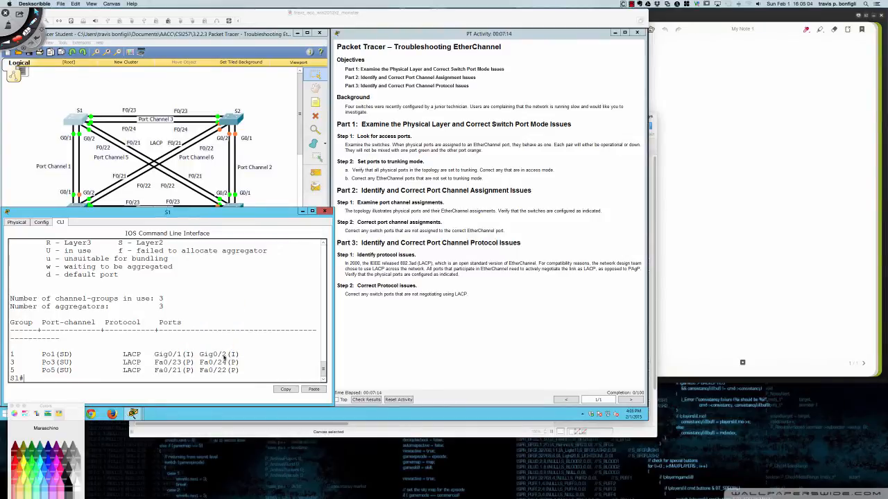
left_click(236, 362)
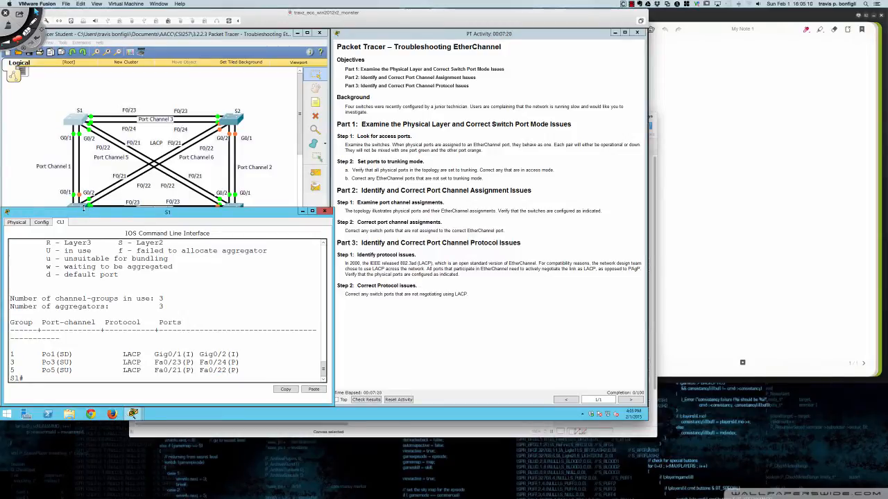
Open switch S3's command line and place its window, widened, below the network topology
left_click(83, 207)
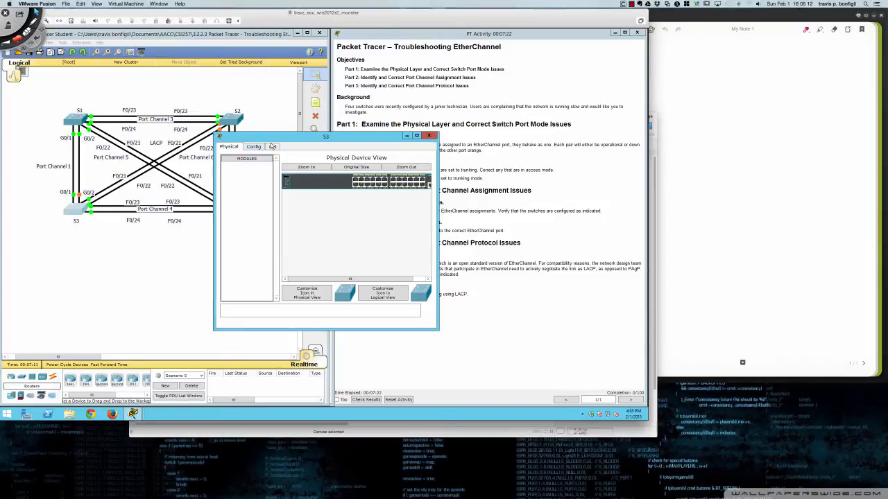
left_click_drag(277, 140, 64, 215)
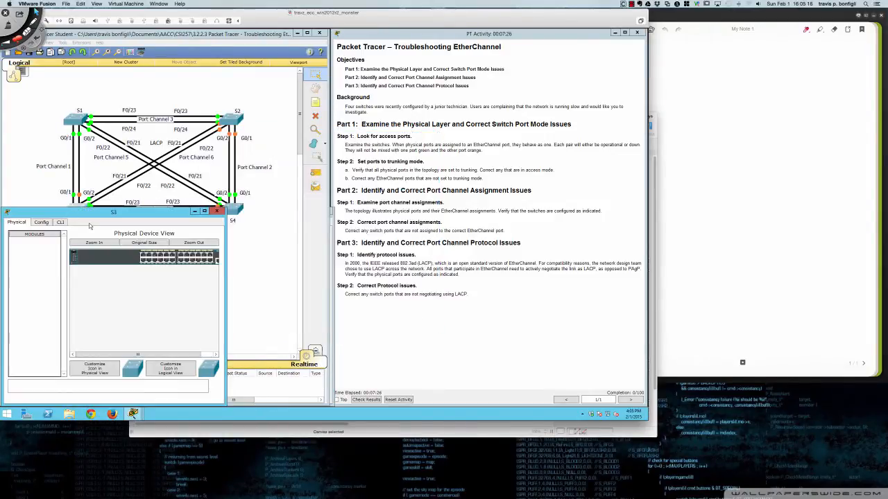
left_click_drag(226, 275, 334, 276)
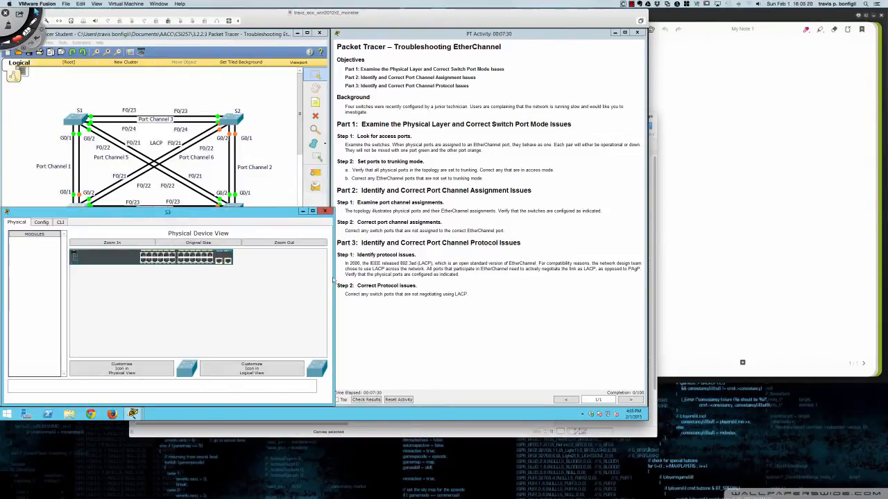
left_click(60, 222)
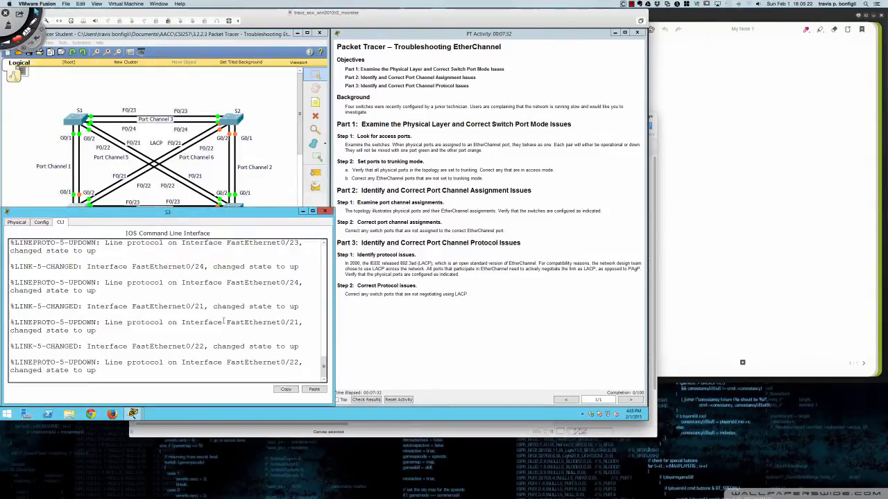
key("Return")
key("Return")
key("Return")
key("Return")
key("Return")
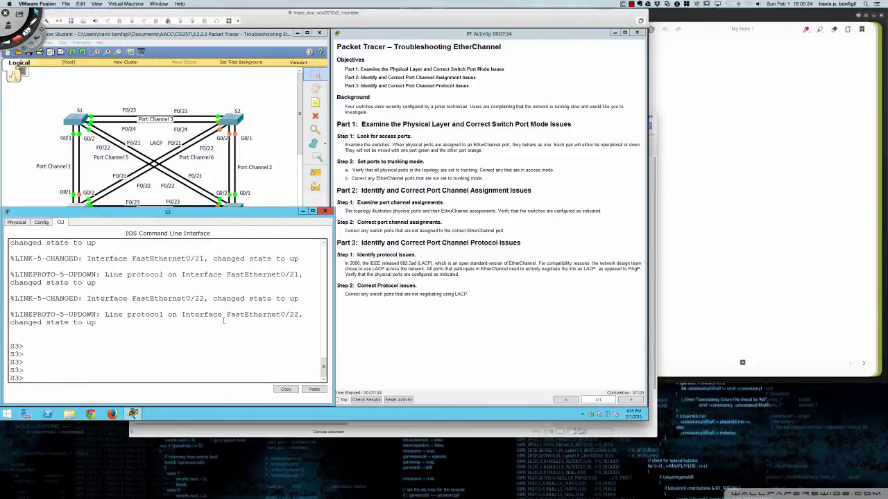
Enter privileged mode on S3 and display its EtherChannel summary with "sh ether sum"
type("en")
key("Return")
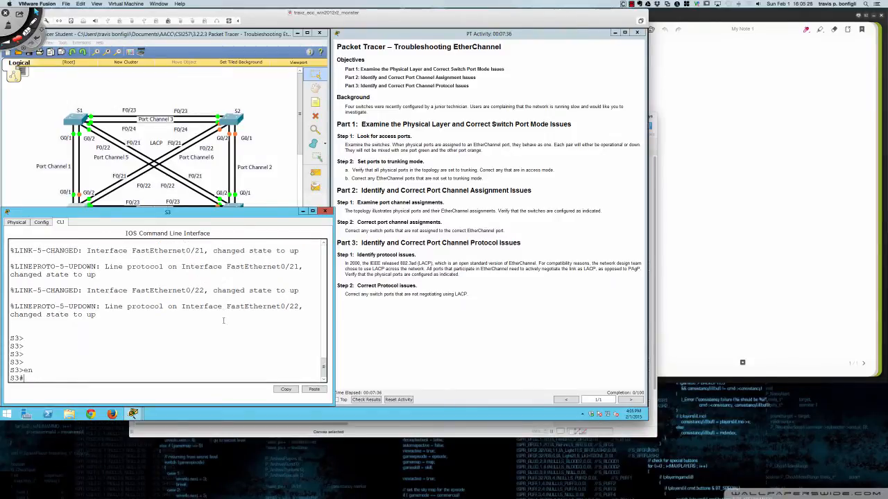
type("sh ether")
key("Return")
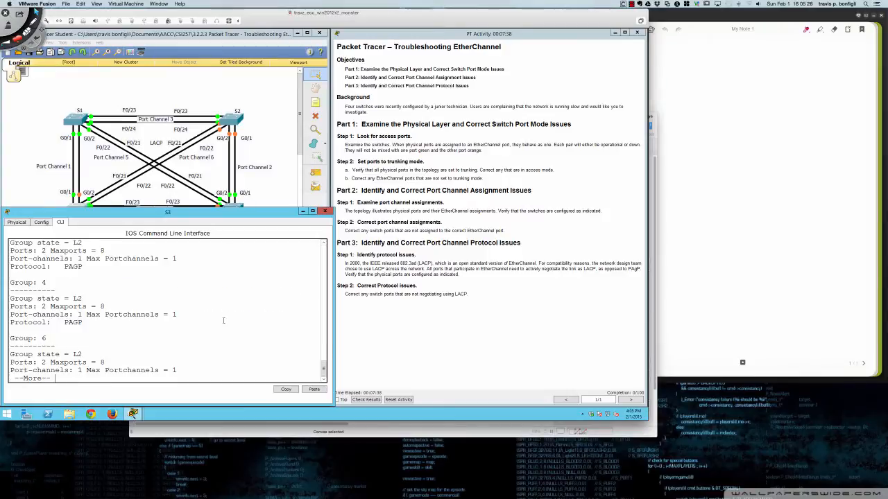
key("Return")
type("show ether sum")
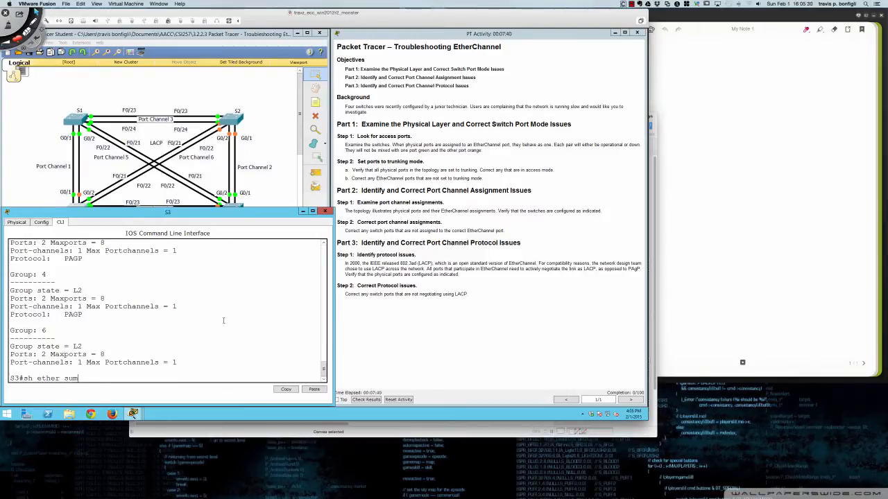
key("Return")
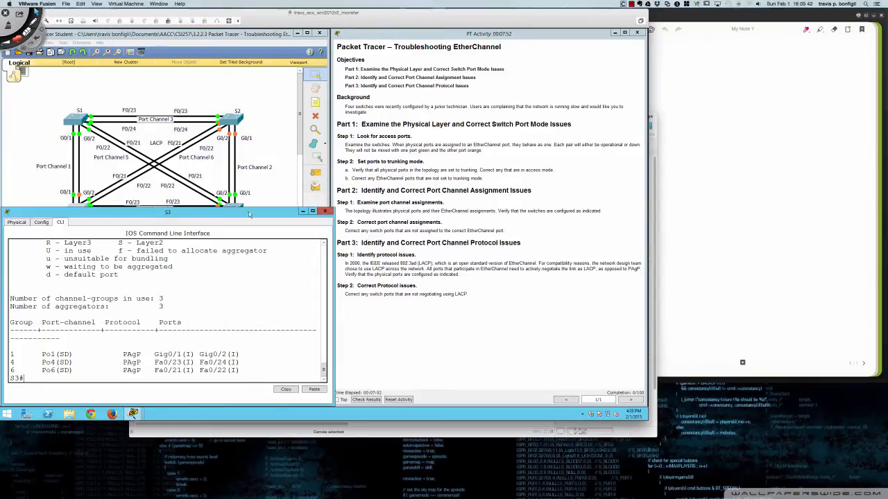
Arrange the S1 and S3 command line windows side by side for comparison
left_click_drag(249, 215, 539, 96)
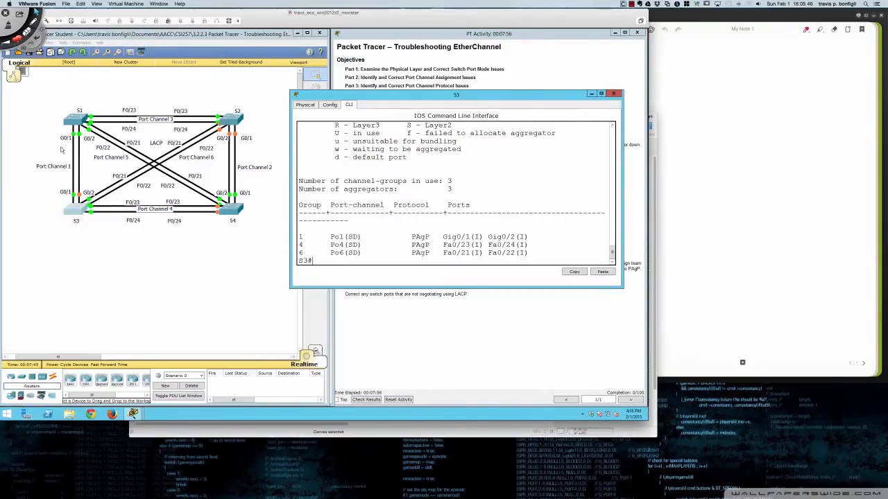
left_click(74, 125)
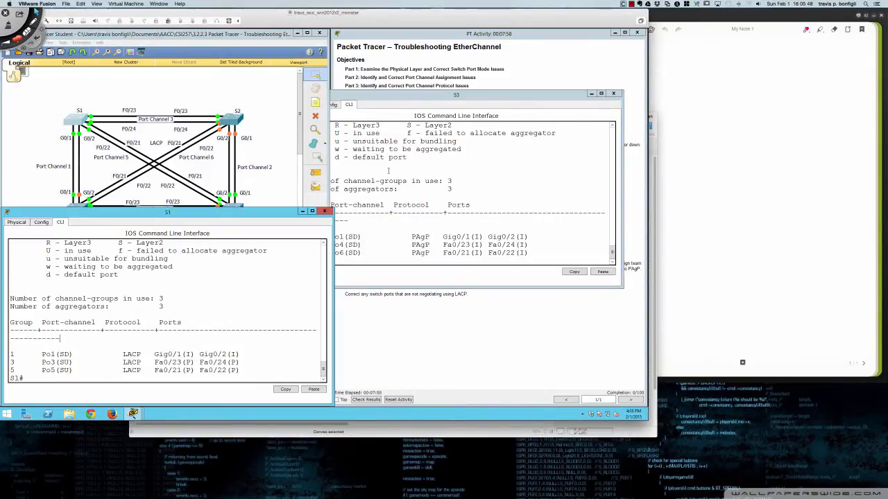
left_click_drag(413, 98, 433, 215)
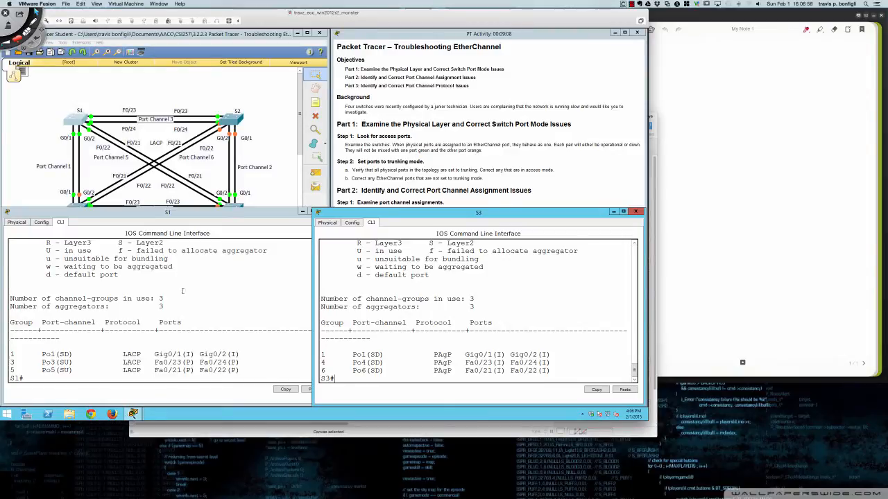
Compare the group number and the Gig0/1 and Gig0/2 port entries of Port Channel 1 on S1 and S3
left_click(179, 353)
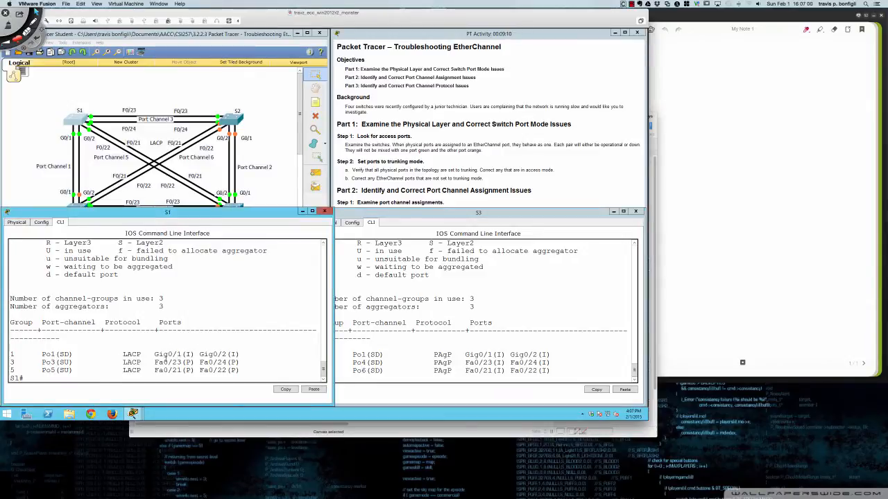
left_click_drag(151, 354, 240, 354)
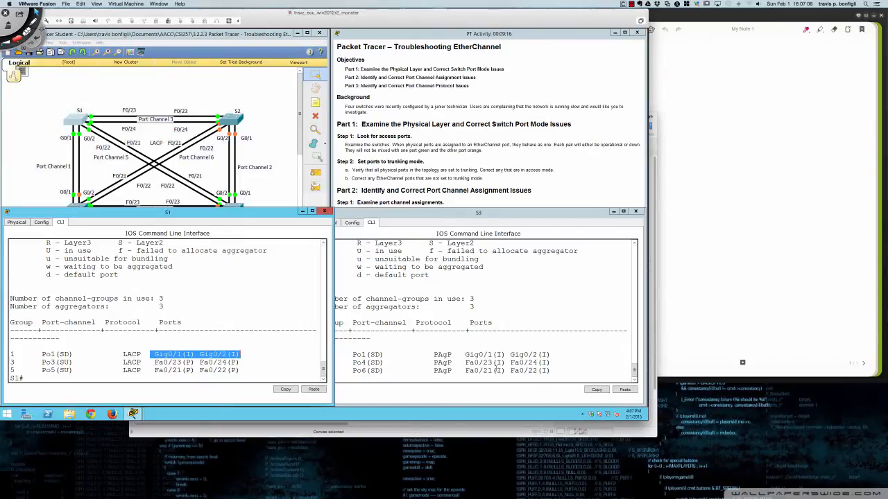
left_click(467, 353)
left_click_drag(465, 355, 558, 355)
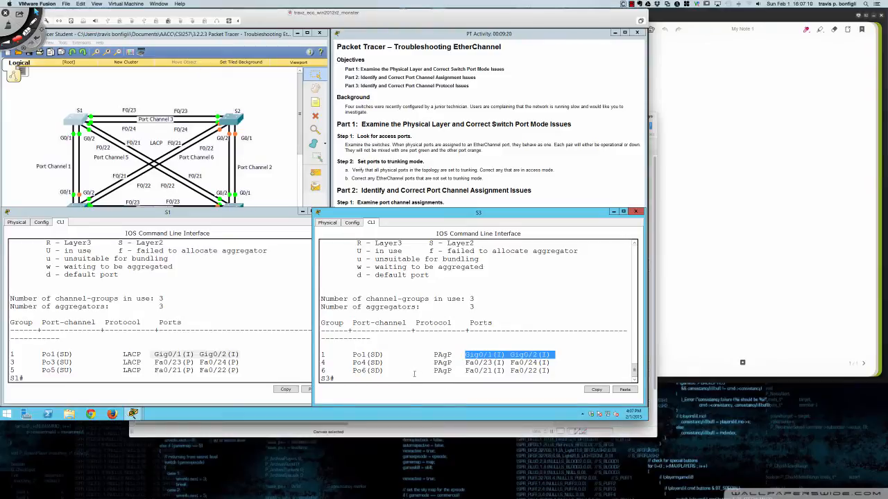
left_click_drag(321, 354, 328, 354)
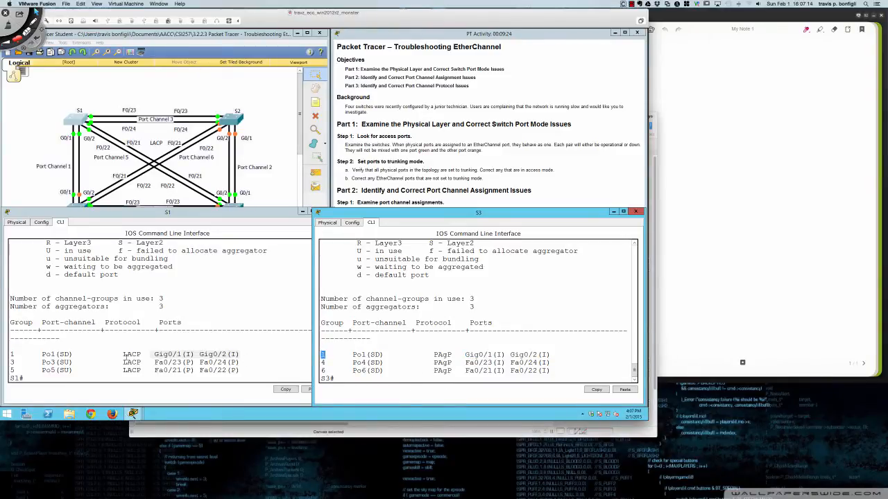
left_click_drag(40, 354, 244, 354)
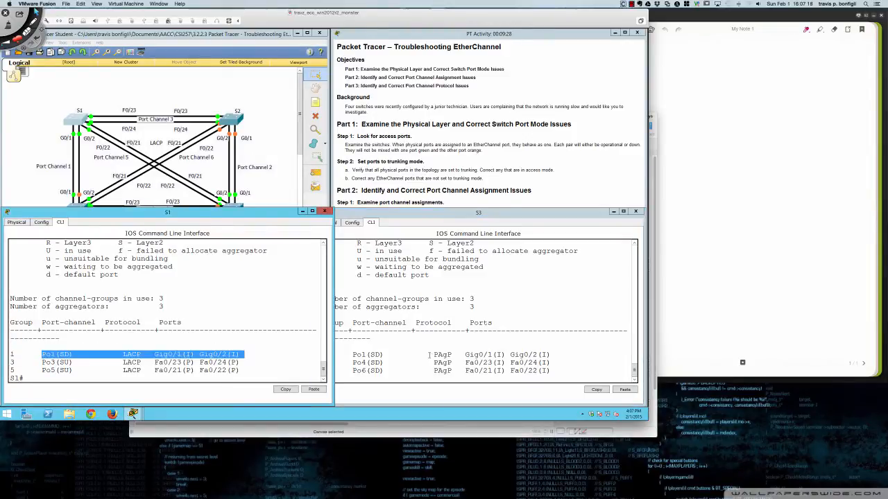
Compare the protocol used by Port Channel 1 on S1 and S3, and bring the lab instructions into full view
left_click_drag(435, 354, 456, 354)
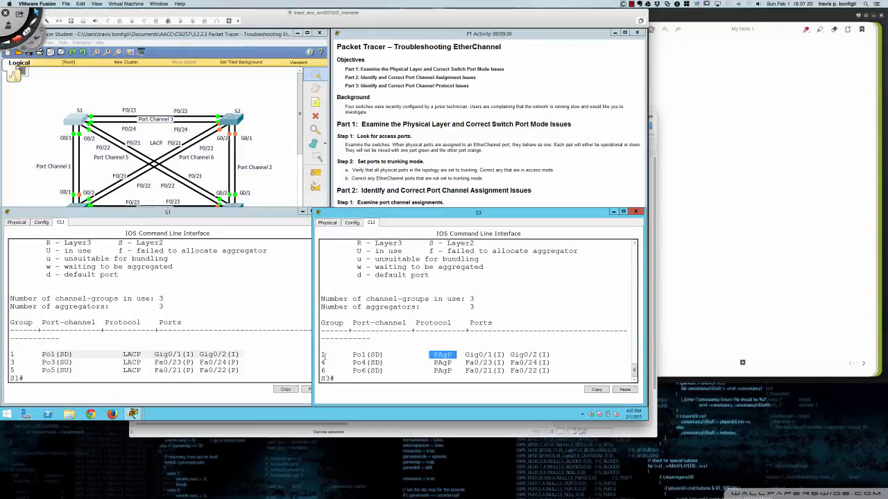
left_click(118, 358)
left_click_drag(122, 354, 144, 354)
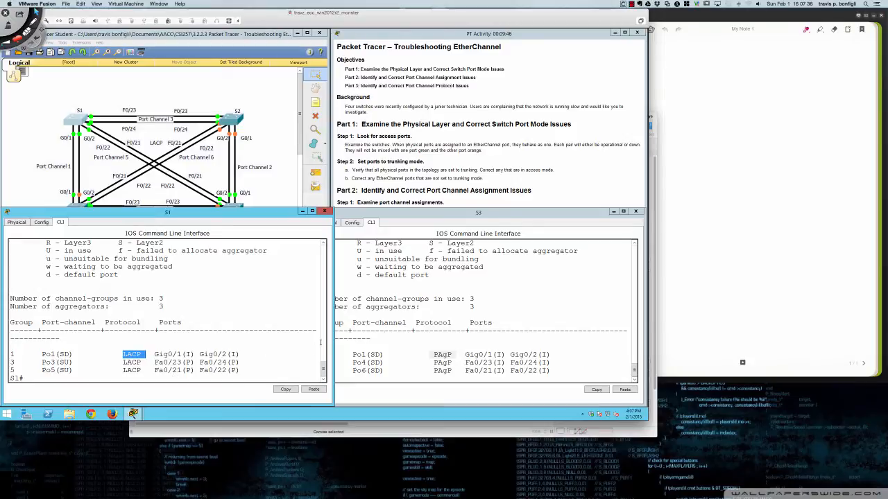
left_click(430, 355)
left_click_drag(431, 355, 452, 355)
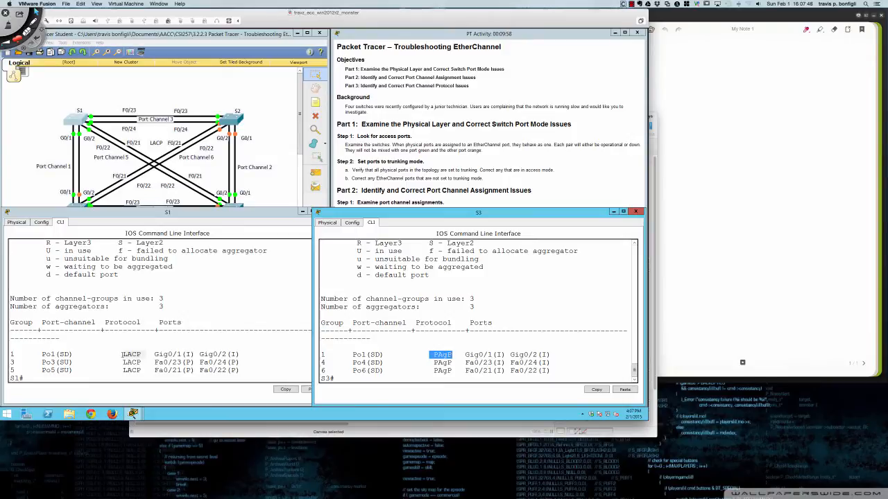
left_click(169, 354)
left_click_drag(169, 355, 10, 354)
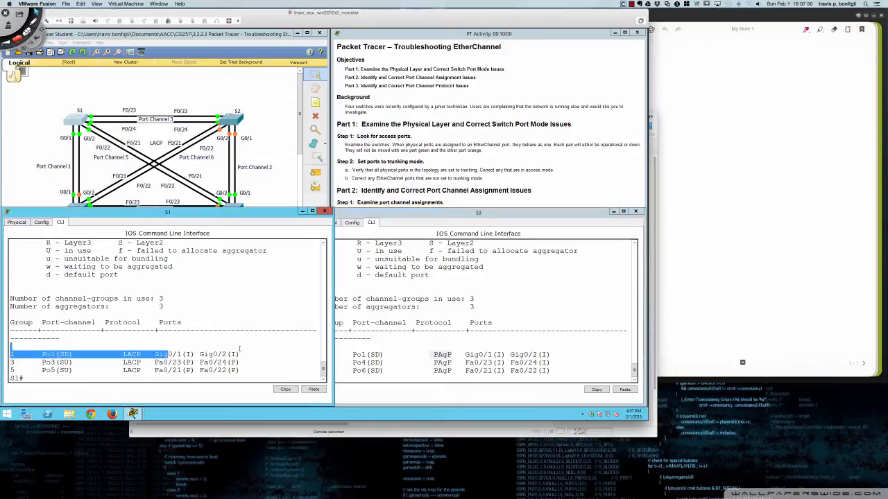
left_click_drag(240, 349, 240, 354)
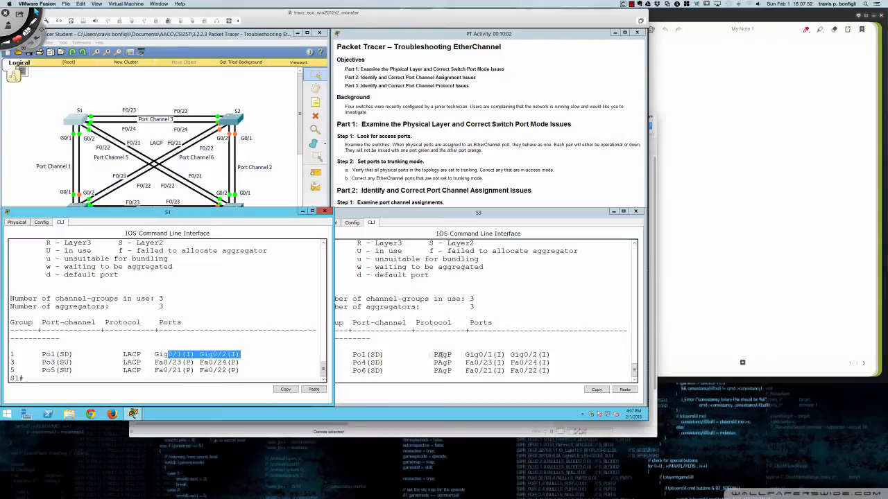
left_click(431, 356)
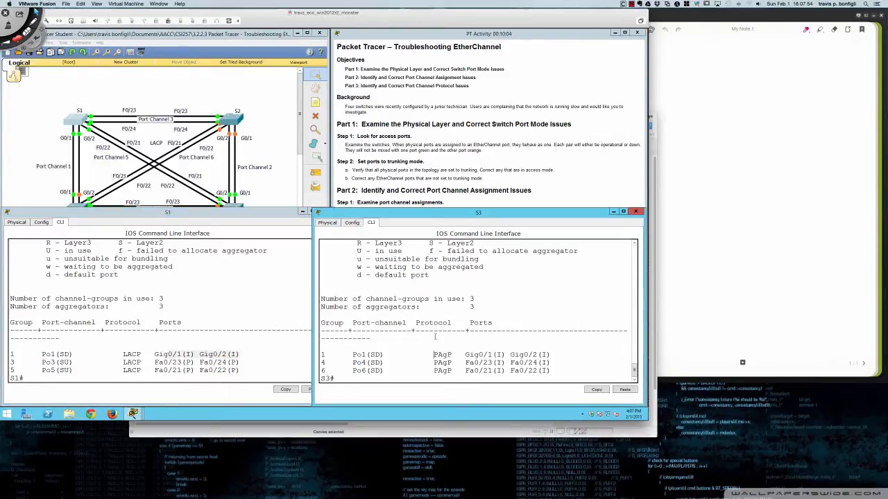
left_click_drag(433, 355, 453, 355)
left_click_drag(122, 355, 147, 354)
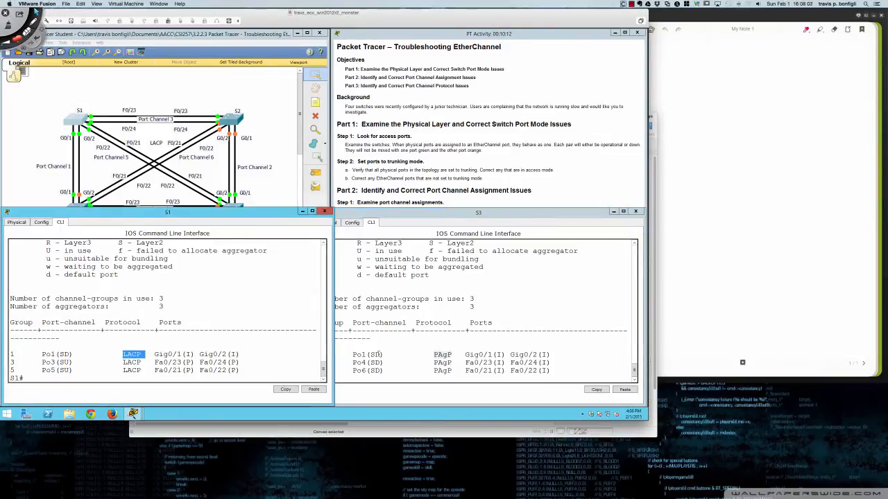
left_click(437, 358)
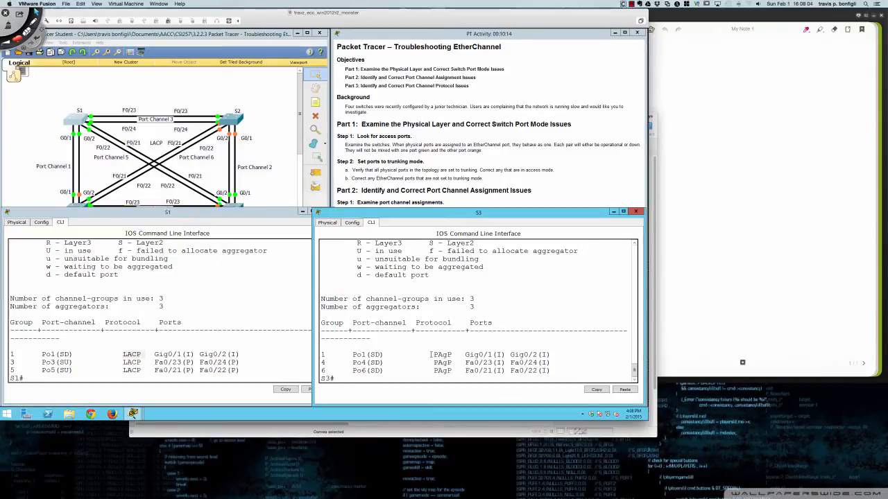
left_click(463, 173)
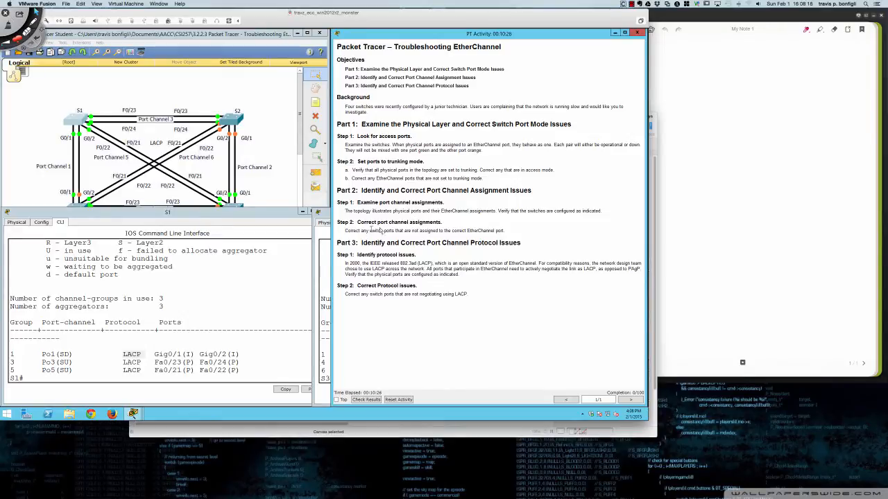
Review the lab instructions on correcting port channel assignments and setting all EtherChannel ports to trunking mode
left_click_drag(384, 231, 441, 231)
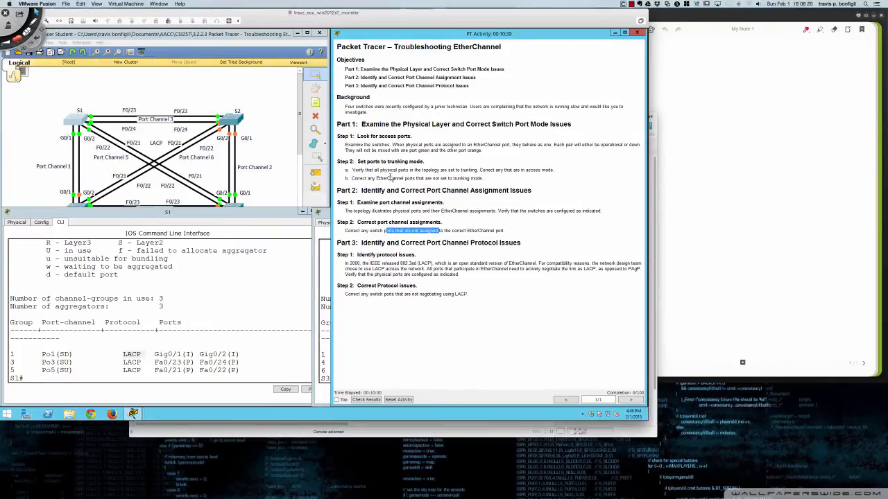
left_click(391, 178)
left_click_drag(365, 172, 487, 178)
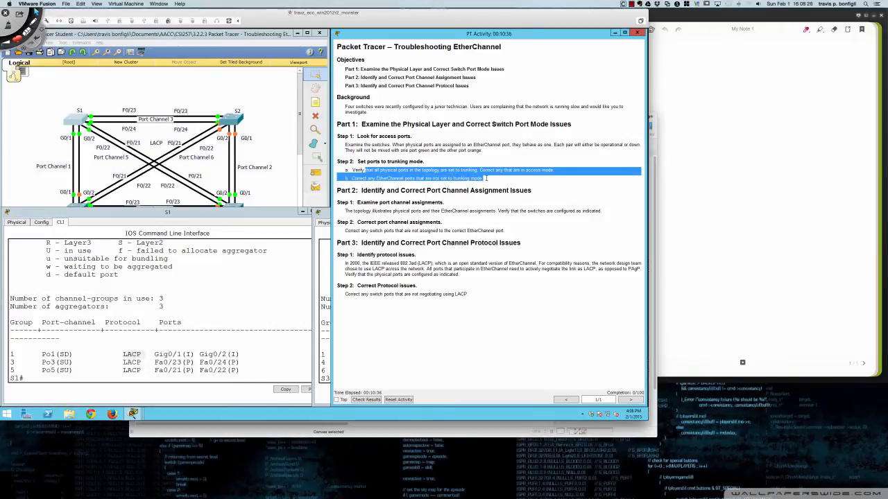
left_click(486, 179)
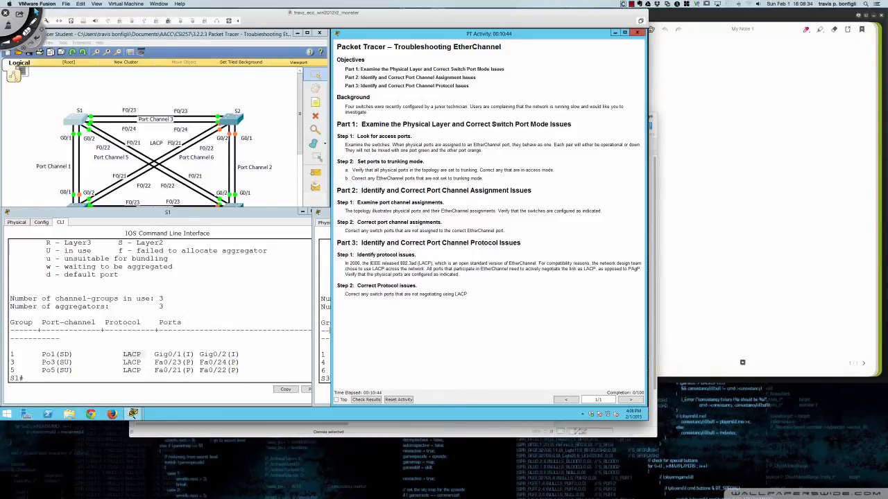
Bring the S3 command line forward, move its window up slightly, and display the full running configuration with "sh run"
left_click(324, 326)
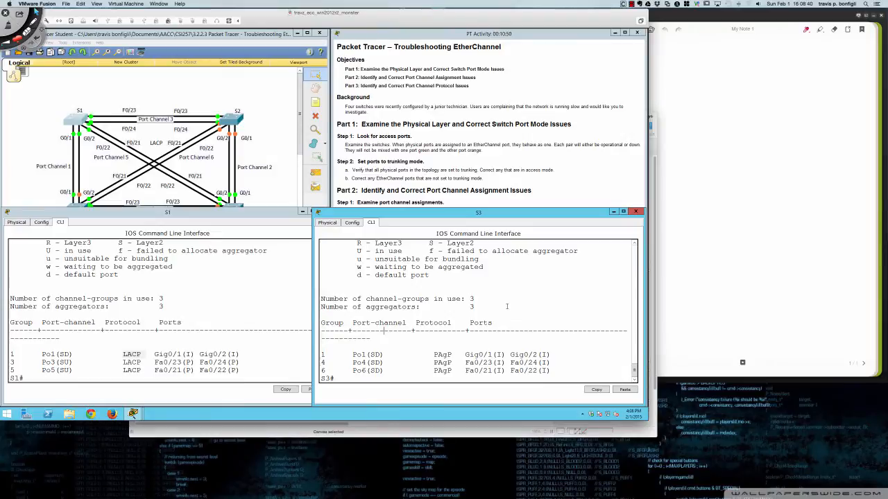
left_click_drag(506, 215, 505, 193)
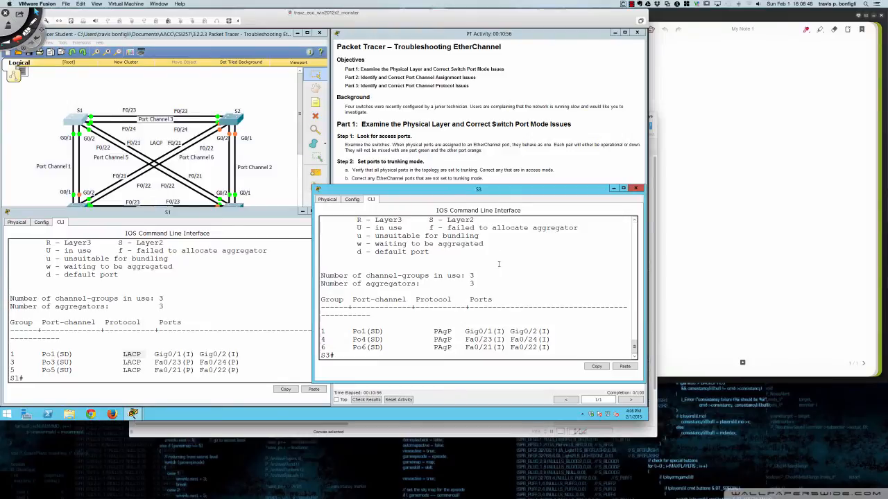
key("Return")
key("Return")
key("Return")
key("Return")
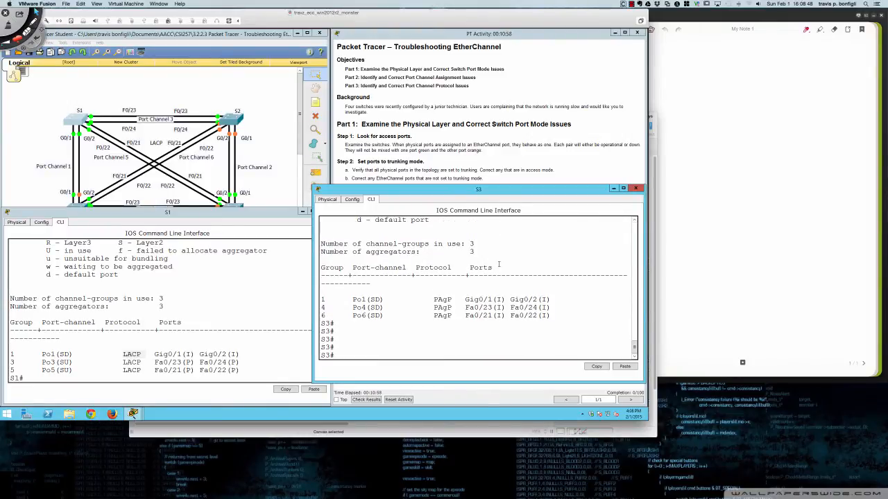
type("sh run")
key("Return")
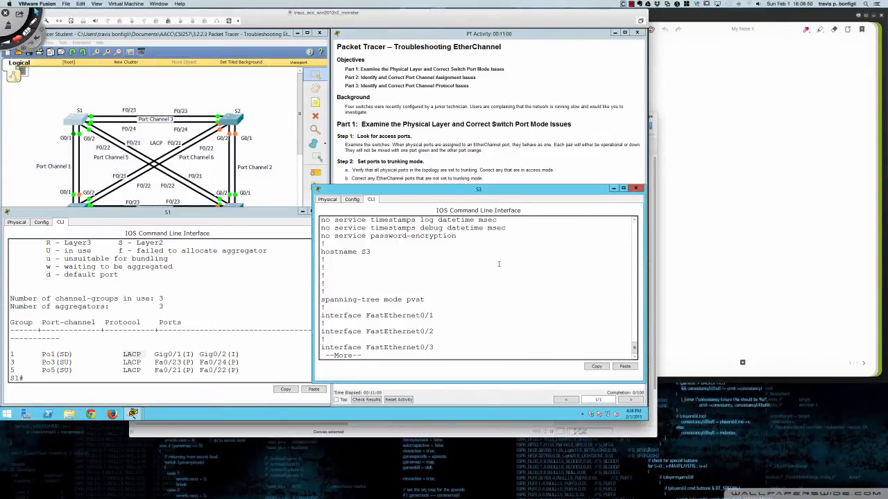
key("space")
key("space")
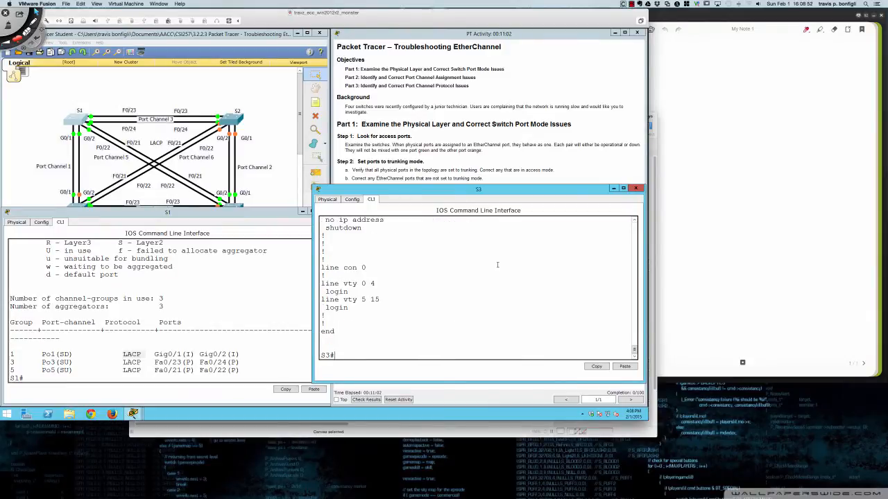
Examine the channel-group mode of GigabitEthernet0/1 and GigabitEthernet0/2 in S3's running configuration
scroll(498, 264, "up", 5)
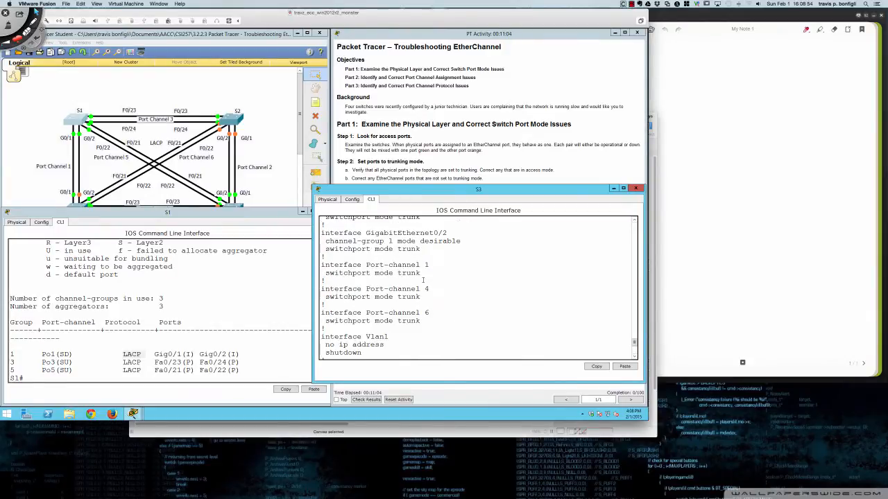
scroll(423, 279, "up", 1)
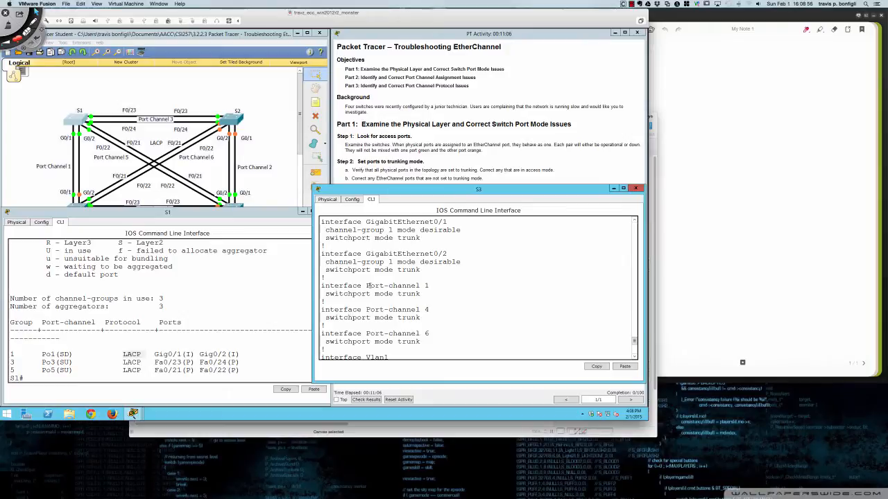
scroll(396, 291, "up", 1)
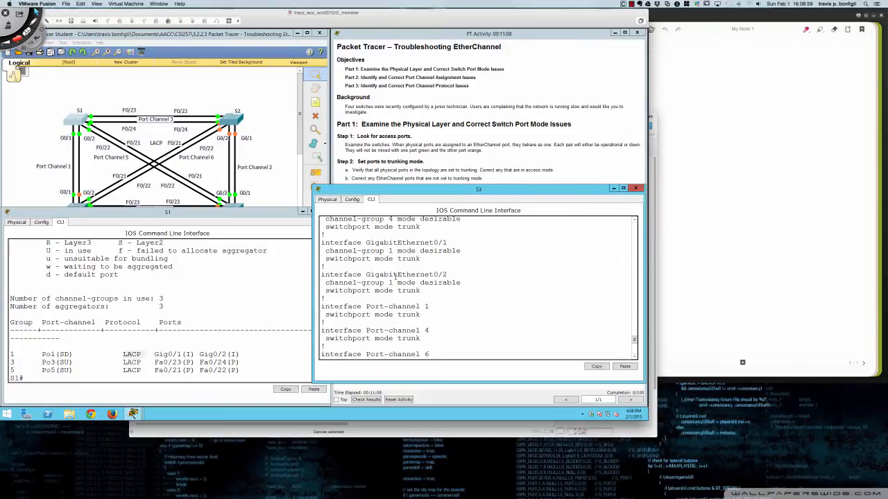
left_click_drag(420, 251, 461, 251)
left_click_drag(418, 283, 466, 284)
left_click(499, 296)
Enter global configuration mode on S3 and select the interface range with "int ra gi0/1 - 2"
key("Return")
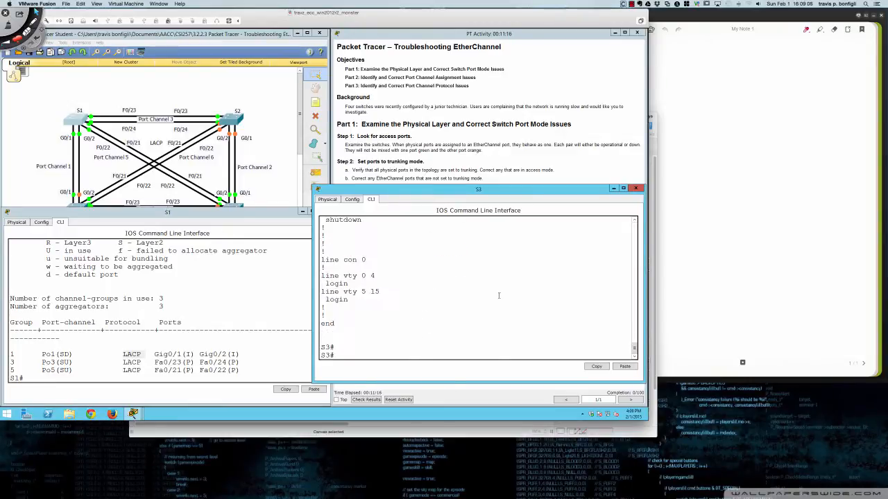
type("conf t")
key("Return")
type("i")
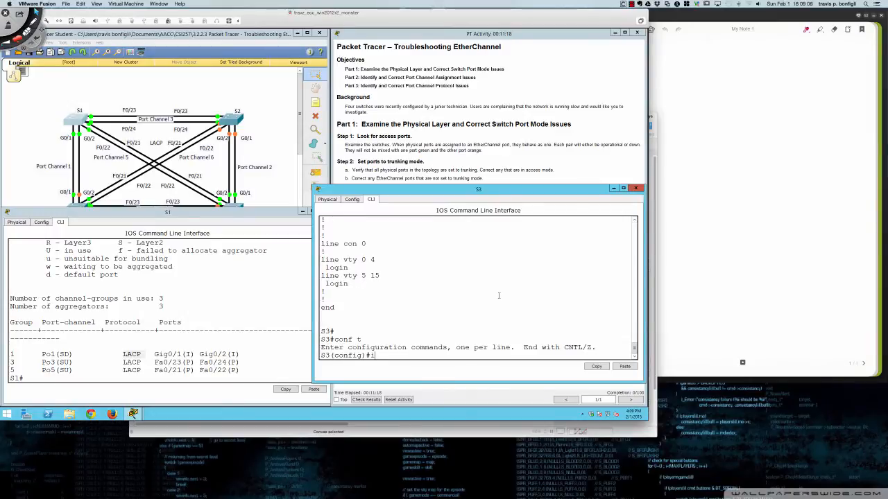
type("nt ra gi0/1 - 2")
key("Return")
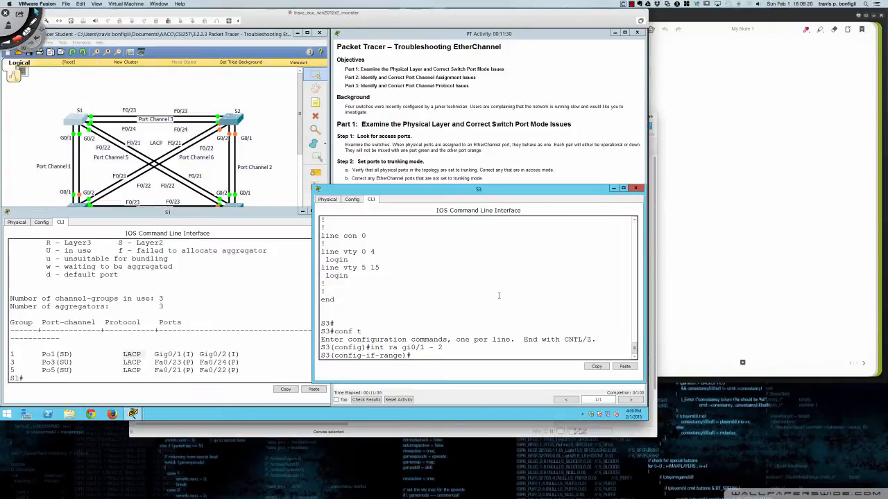
key("Return")
key("Return")
key("Return")
Remove the selected Gigabit ports from their channel group with "no channel-group 1 mode des"
type("no")
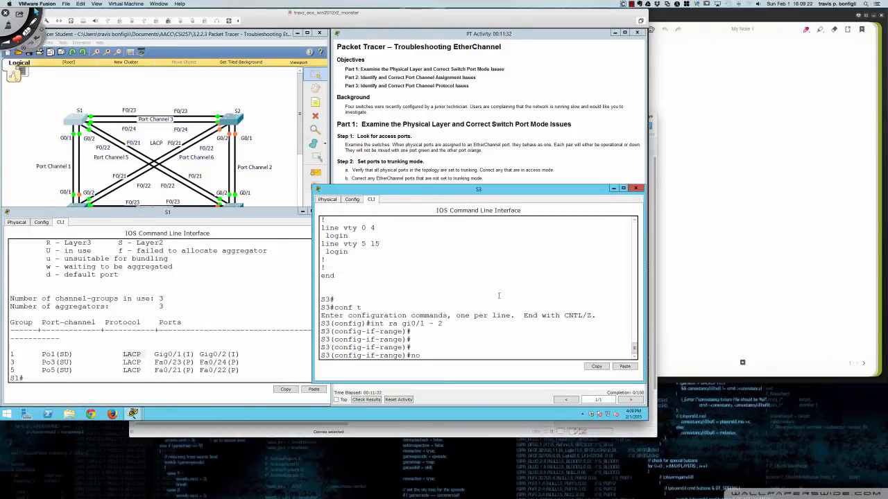
type(" channel-gro")
key("BackSpace")
key("BackSpace")
type("roup")
scroll(497, 295, "up", 10)
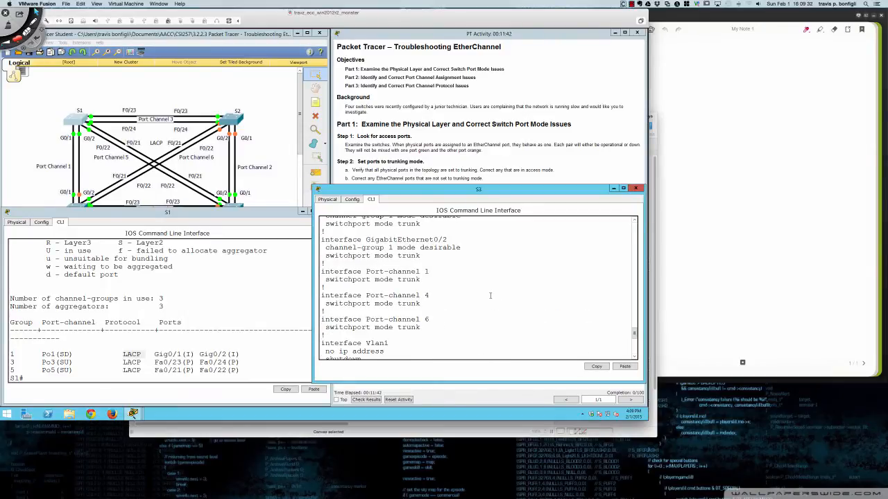
scroll(489, 296, "down", 10)
type("1 mod")
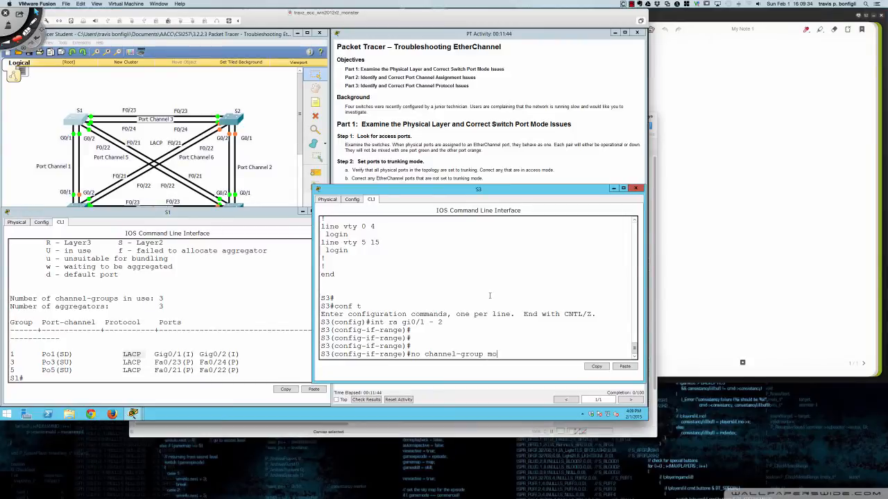
type("e des")
key("Return")
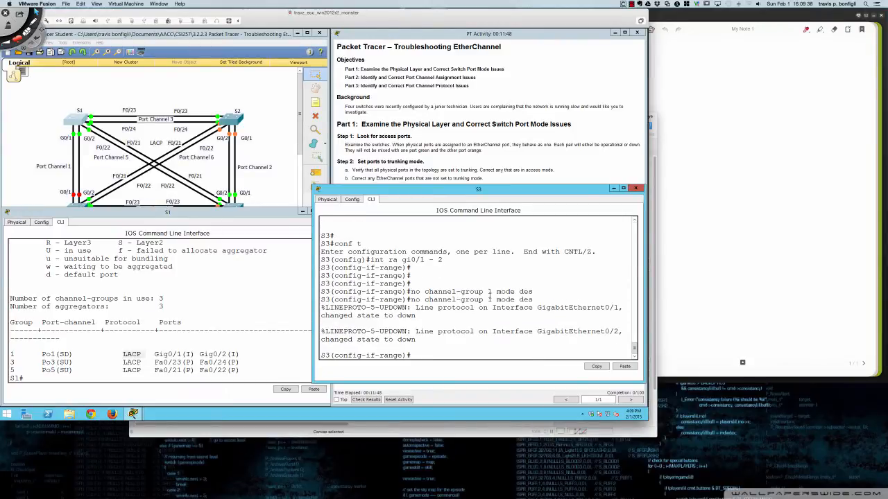
Run the channel group removal again with the mode keyword in full: "no channel-group 1 mode desirable"
key("Up")
type("ir")
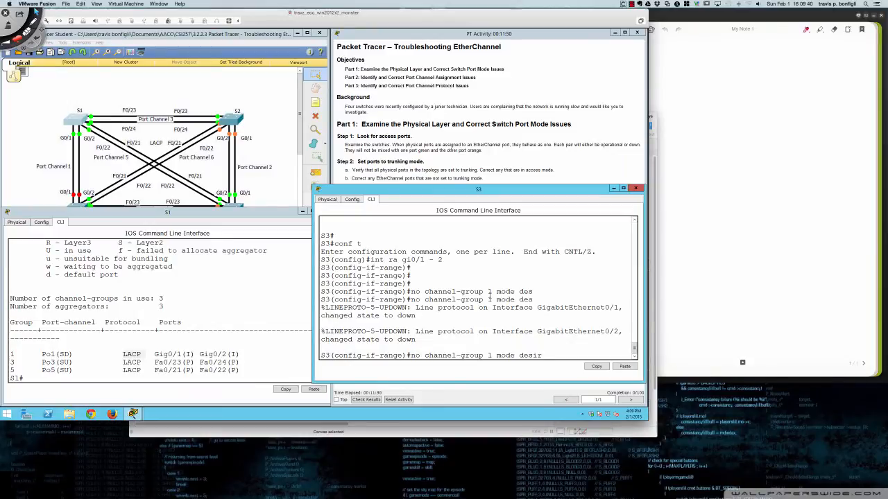
key("Tab")
key("Return")
key("Return")
key("Return")
key("Return")
Check the GigabitEthernet0/1 and 0/2 entries in S3's running configuration with "do sh run" and exit the listing
type("do sh ")
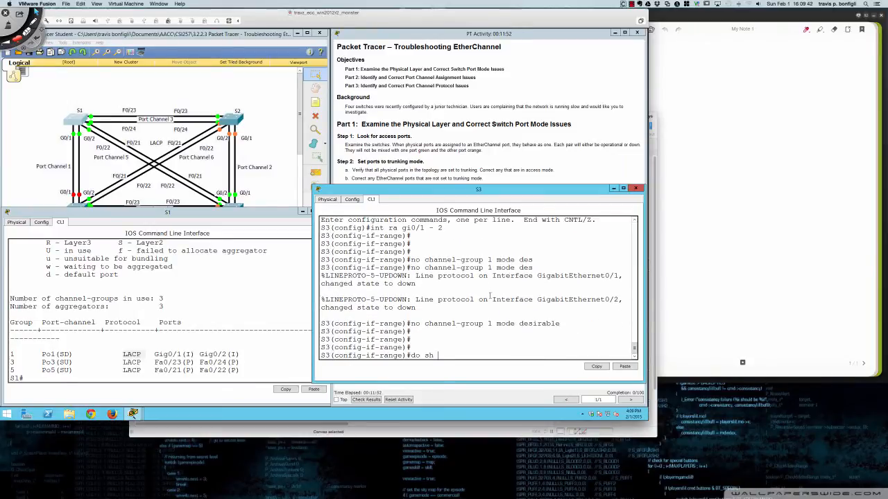
type("run")
key("Return")
key("space")
key("space")
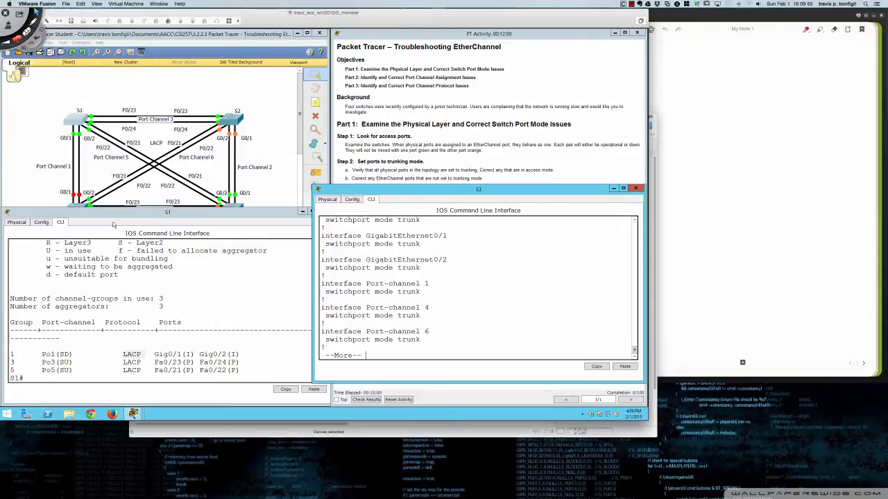
key("q")
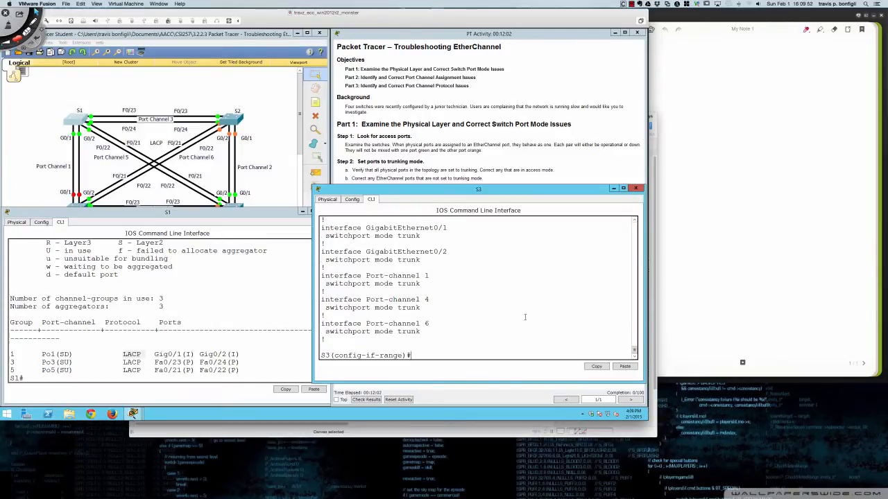
Set the channel protocol of S3's selected Gigabit ports with "channel-protocol lacp"
type("channel-pr")
key("Tab")
type("acp")
key("Return")
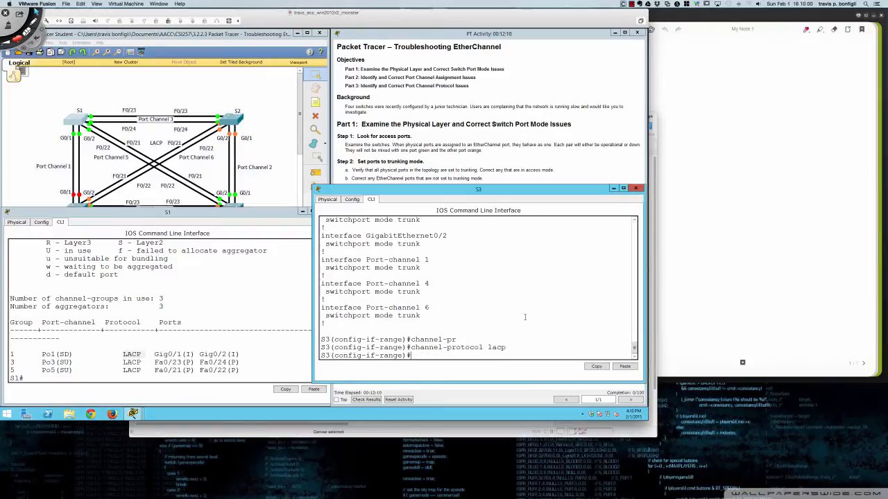
Assign S3's selected Gigabit ports to the port channel with "channel-group 1 mode active"
type("channel-group 1 mode")
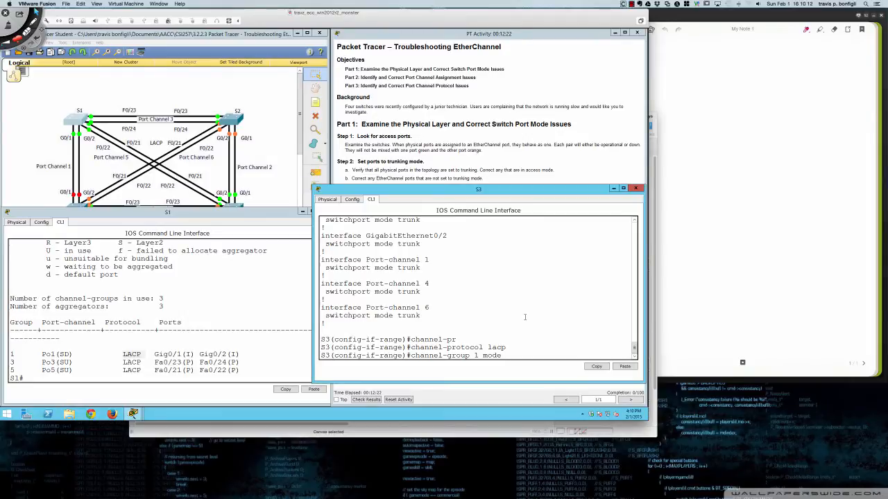
type("active")
key("Return")
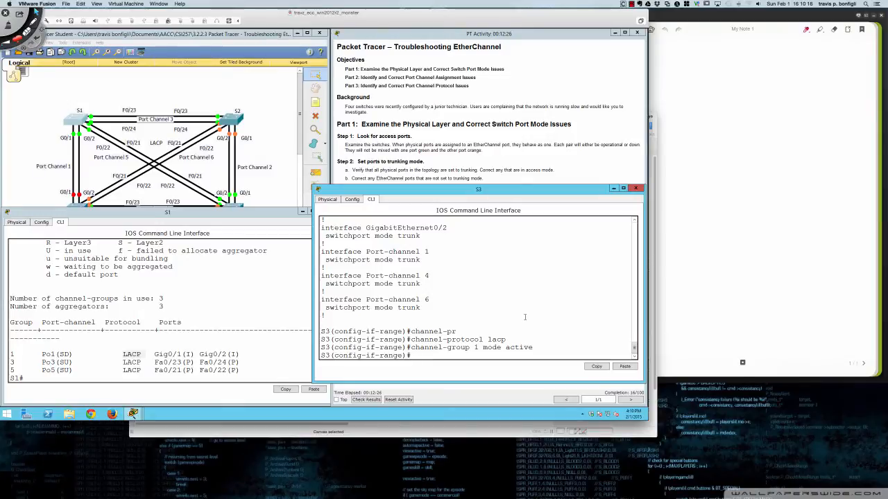
key("Return")
key("Return")
key("Return")
key("Return")
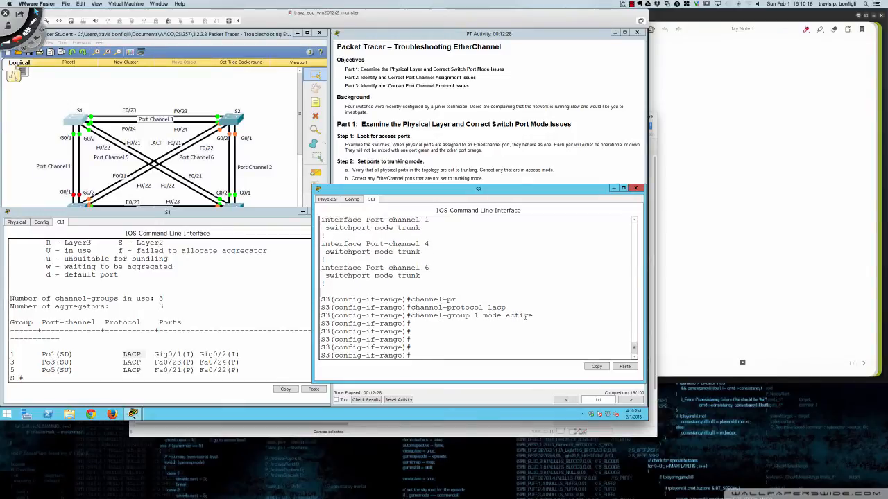
Verify the channel protocol and group settings of GigabitEthernet0/1 and 0/2 on S3 with "do sh run", and exit the listing
type("do sh run")
key("Return")
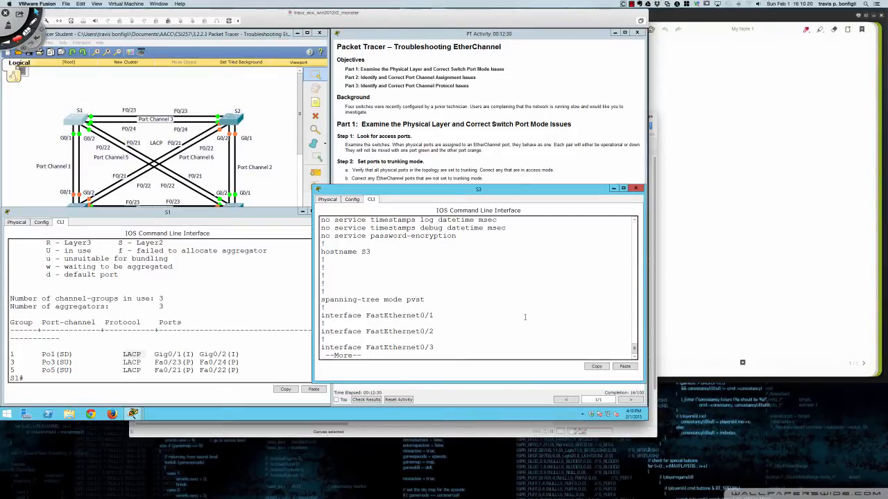
key("space")
key("space")
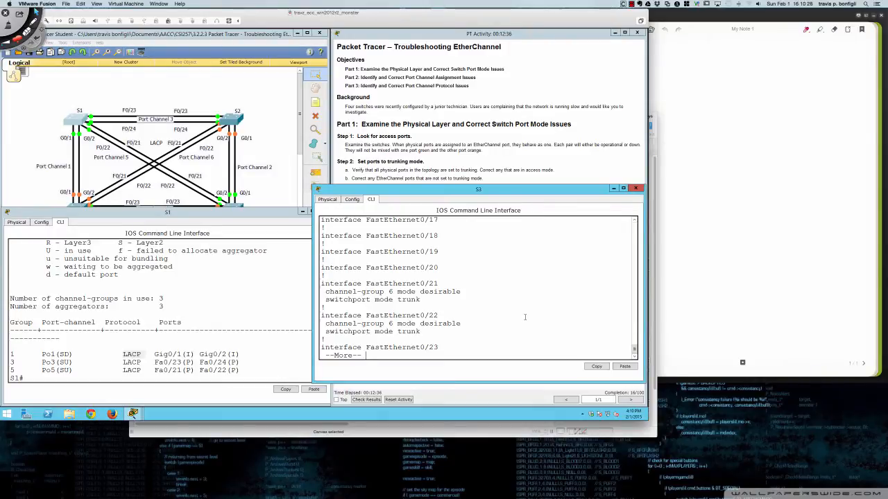
key("space")
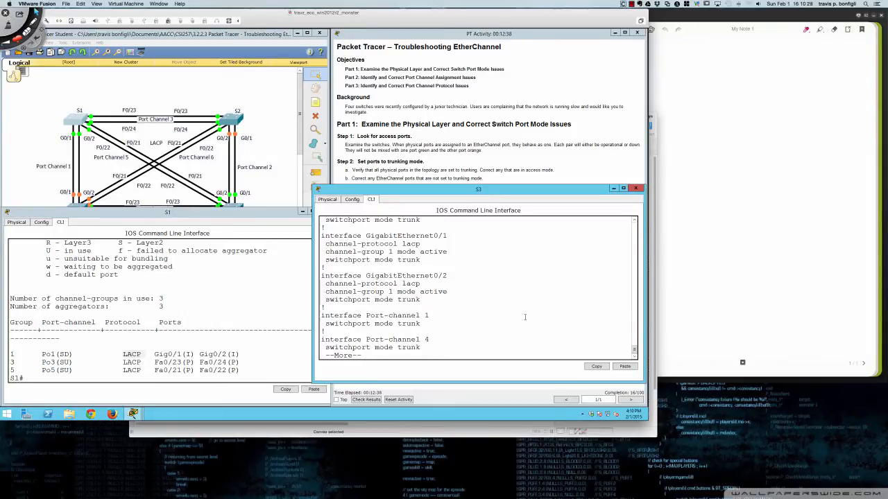
key("q")
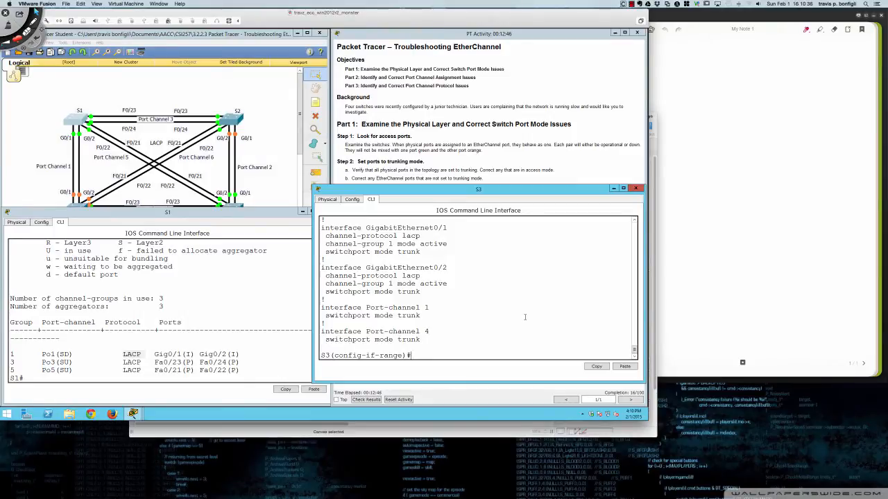
Display S3's spanning-tree information with "do sh span" and examine the Gi0/1 and Gi0/2 rows
type("o sh span")
key("Return")
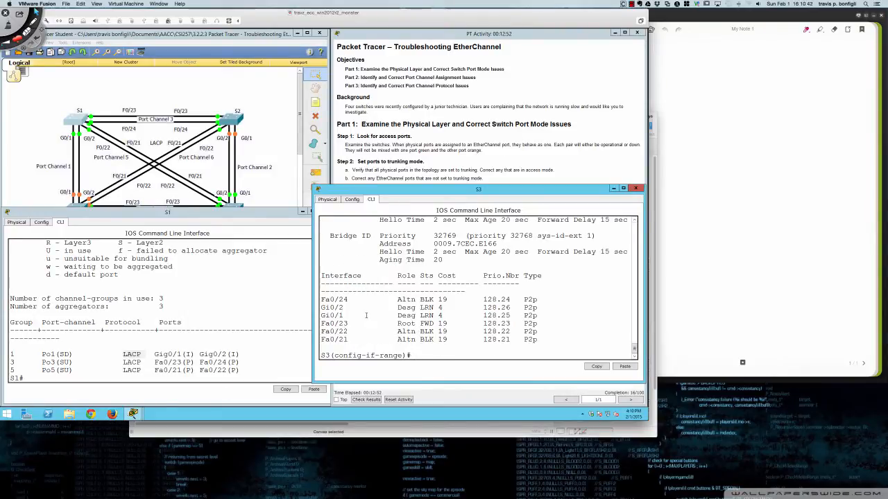
left_click_drag(322, 307, 547, 316)
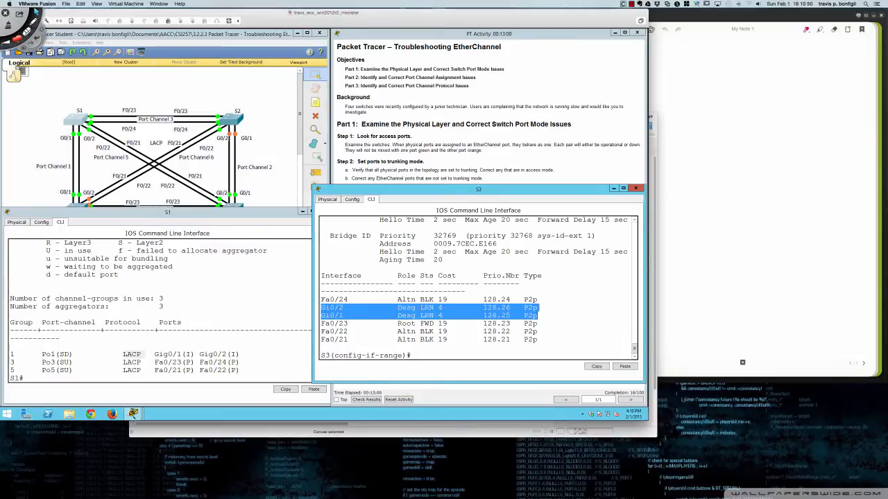
left_click(455, 316)
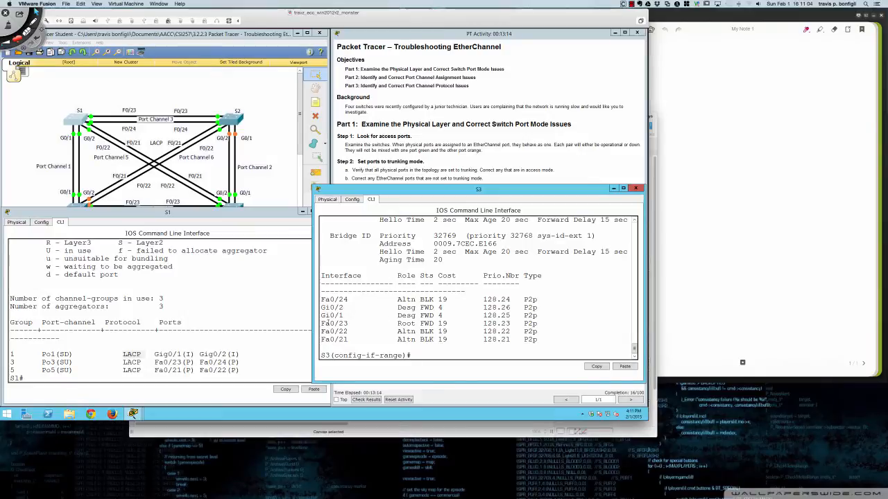
Switch to the S1 command line and display its spanning-tree information for comparison with S3
left_click(278, 325)
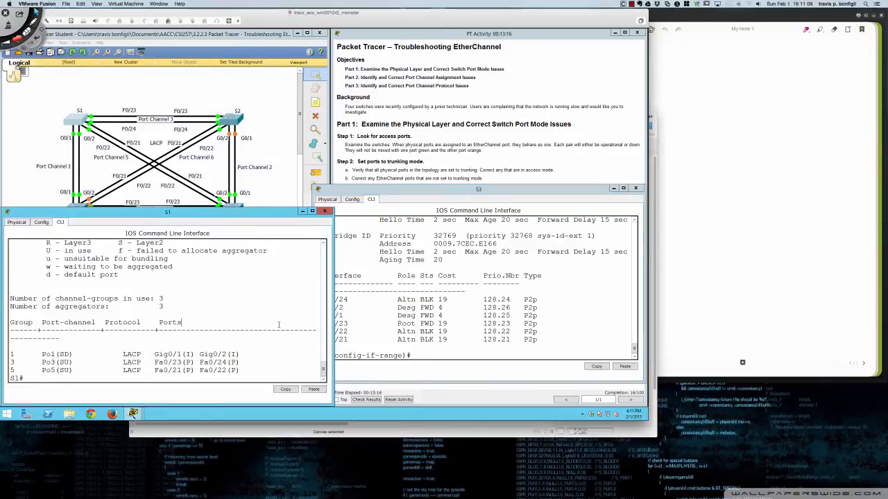
type("sh sp")
key("Return")
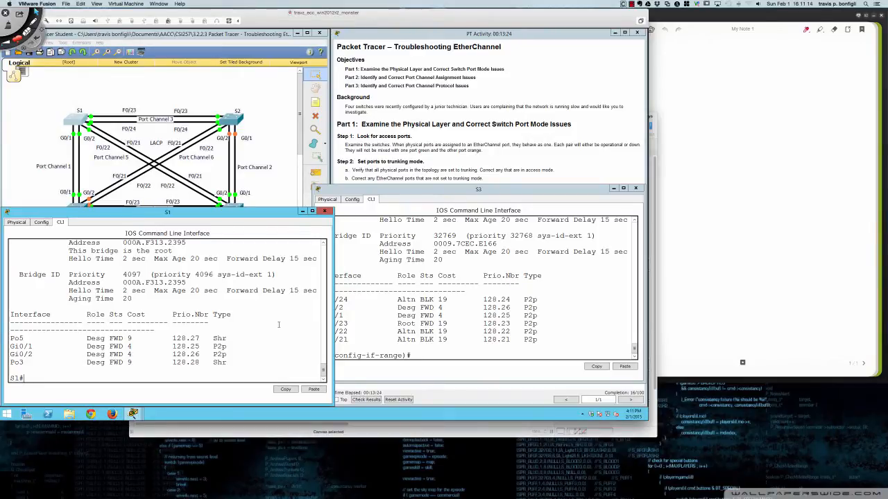
Display S1's running configuration with "sh run" and examine the channel-group and trunk settings through GigabitEthernet0/2
type("do sh r")
type("run")
key("Return")
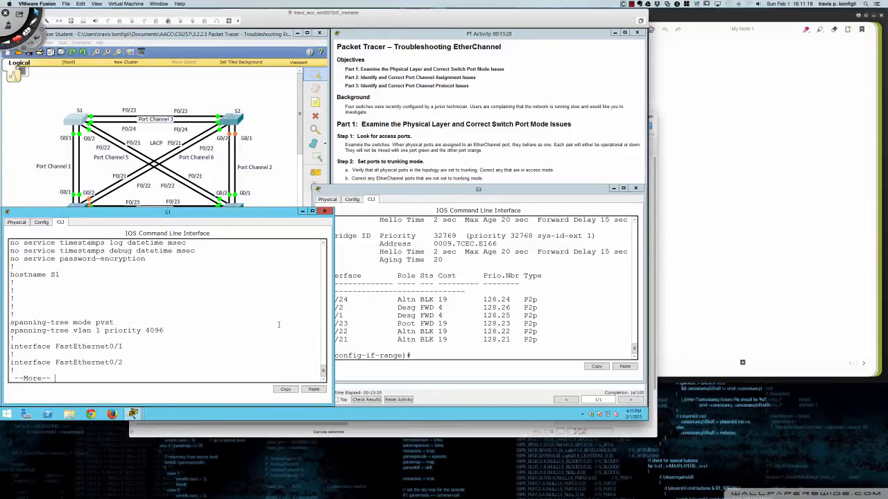
key("space")
key("space")
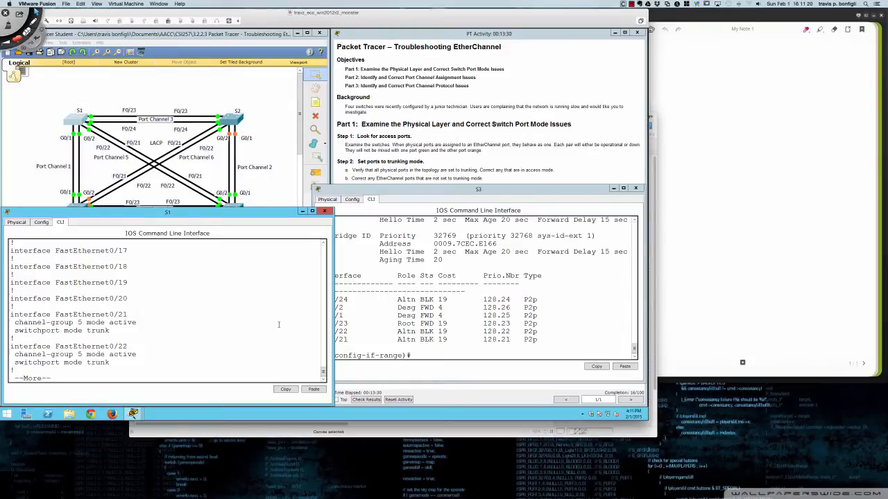
key("Return")
key("Return")
key("Return")
key("Return")
key("Return")
key("Return")
key("Return")
key("Return")
key("Return")
key("Return")
key("Return")
key("Return")
key("Return")
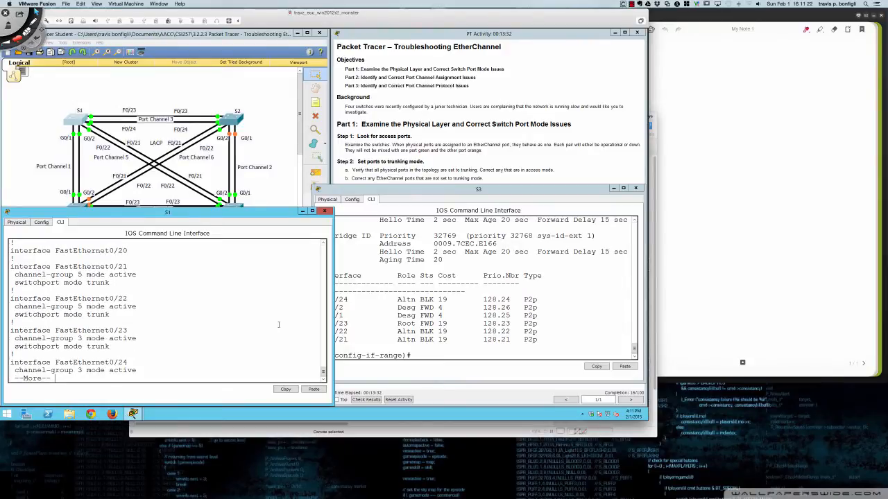
key("Return")
key("Return")
key("Return")
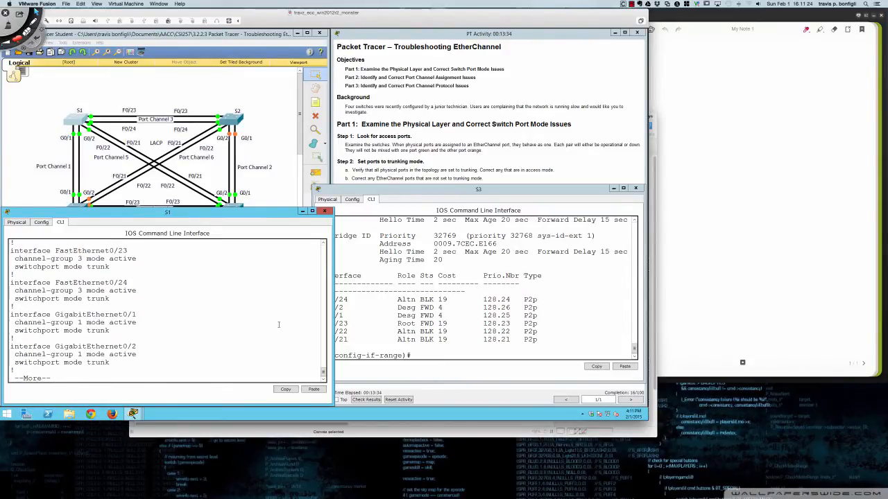
Continue through S1's configuration listing and examine the switchport settings under Port-channel 1, 3 and 5
key("Return")
key("Return")
key("Return")
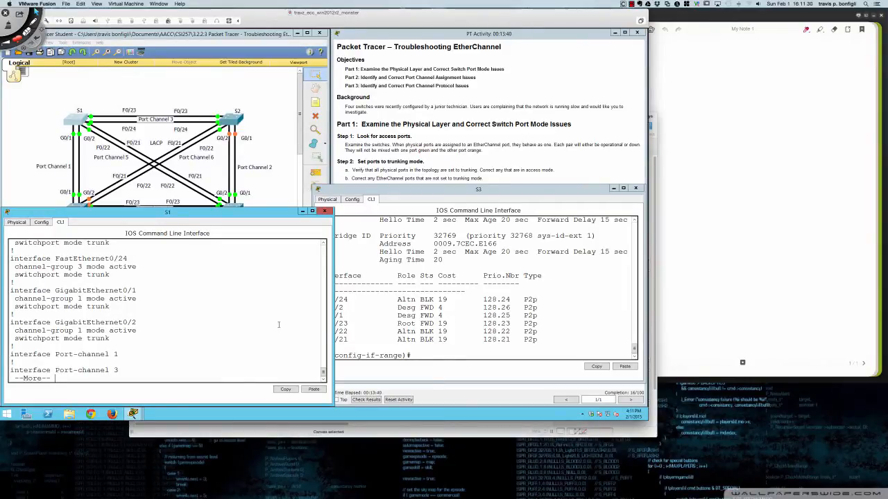
key("Return")
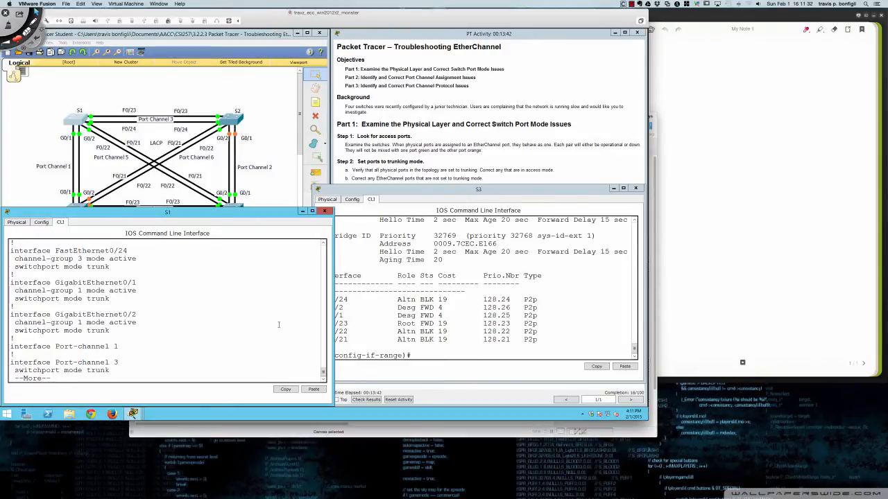
key("Return")
key("Return")
key("Return")
key("Return")
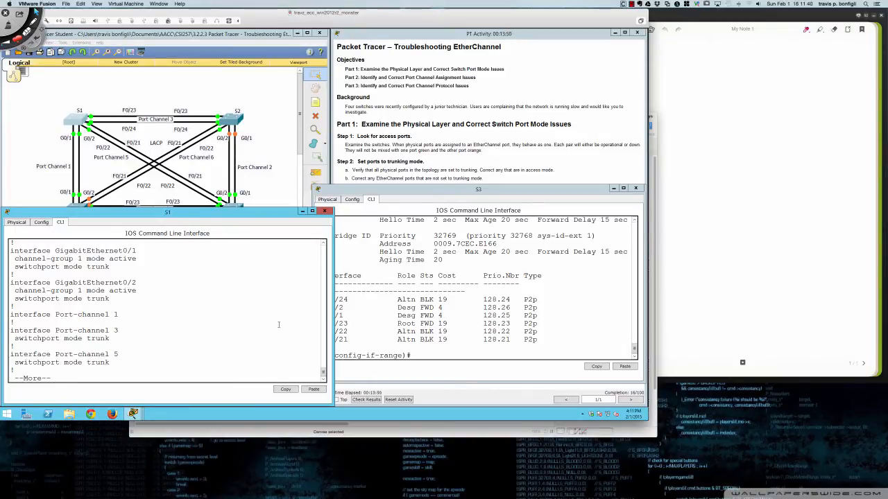
Compare the Gi0/1 and Gi0/2 rows in the spanning-tree output of S3 and S1
left_click(345, 314)
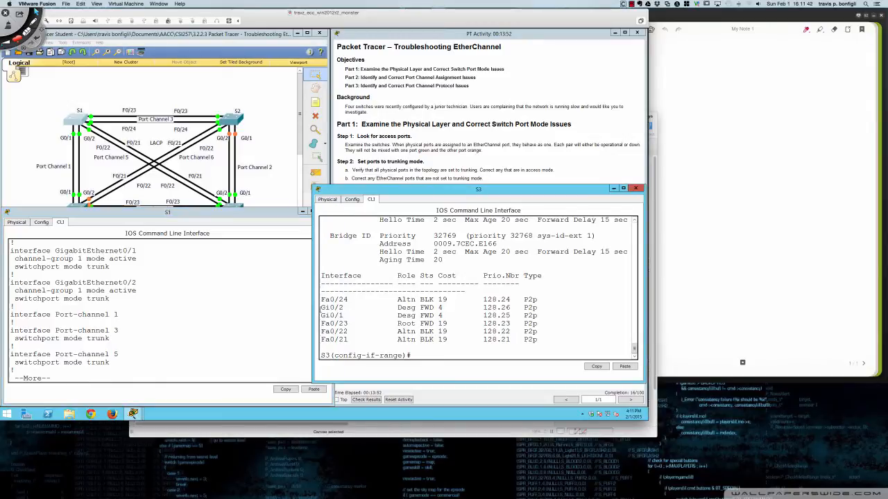
left_click_drag(321, 308, 552, 315)
left_click(244, 327)
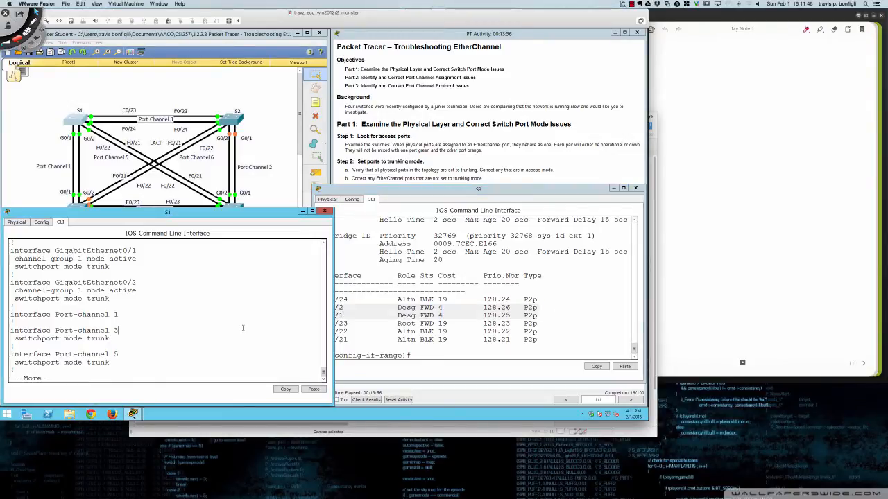
scroll(235, 330, "up", 10)
scroll(232, 332, "up", 15)
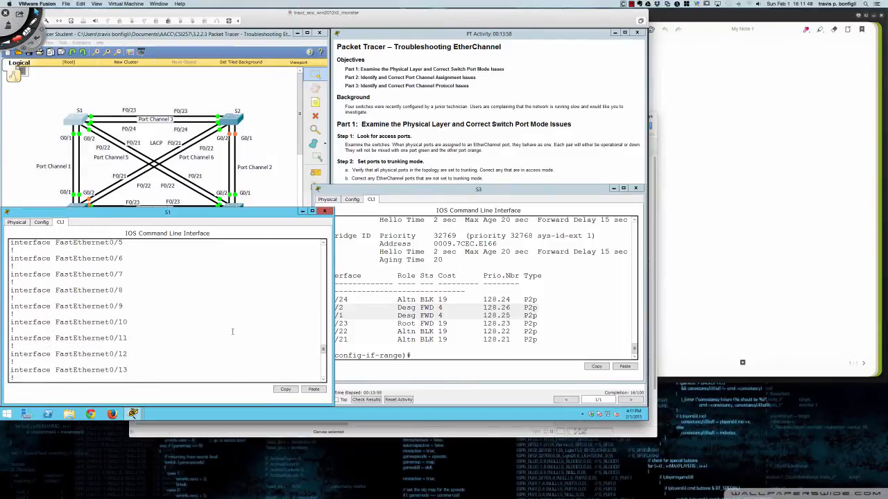
scroll(232, 332, "up", 2)
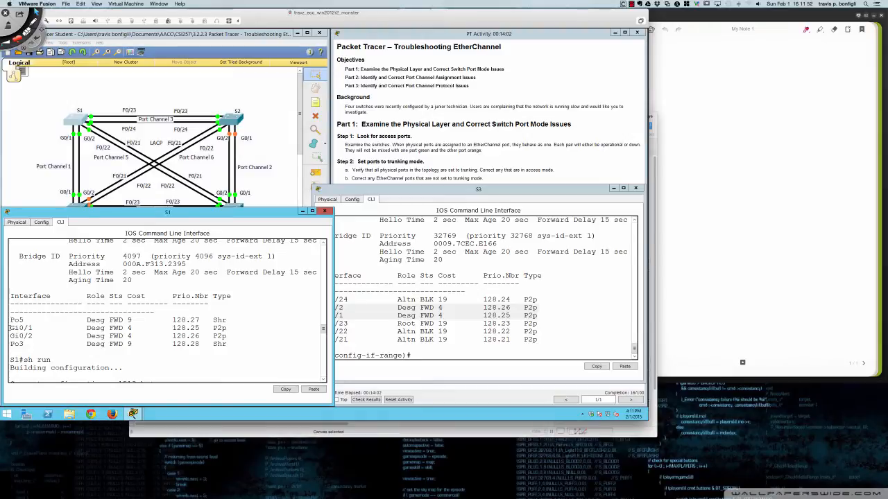
left_click_drag(10, 328, 228, 337)
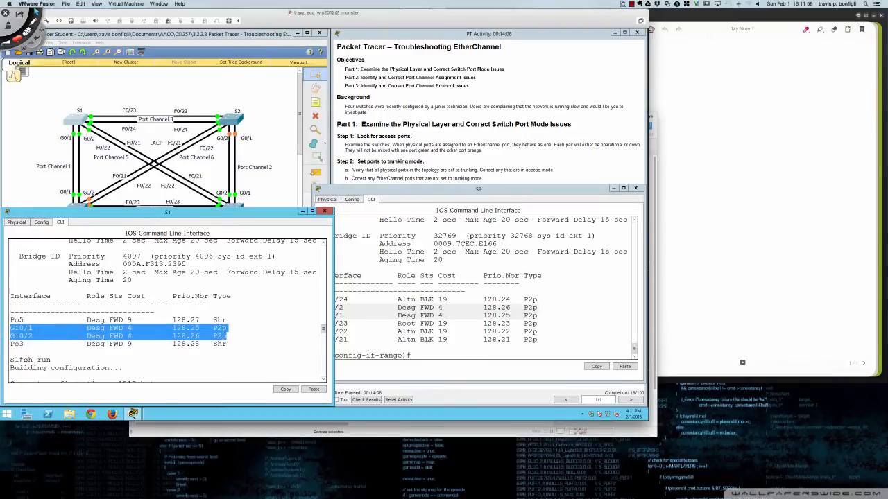
Recheck the Port-channel 1 entry in S1's running configuration against the other port channels and exit the listing
scroll(201, 339, "down", 20)
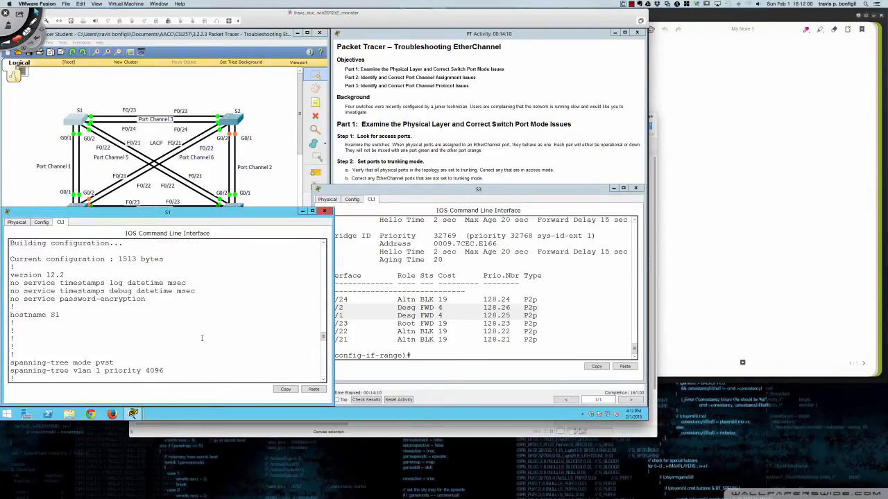
scroll(202, 339, "down", 8)
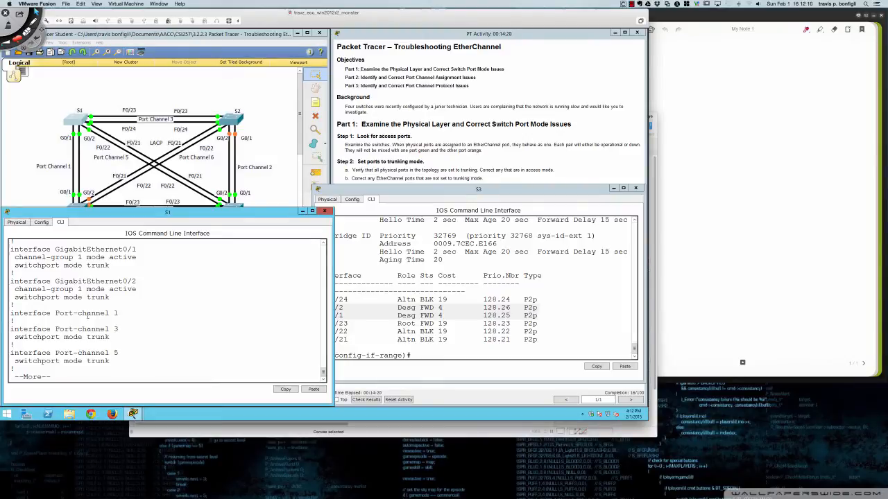
key("space")
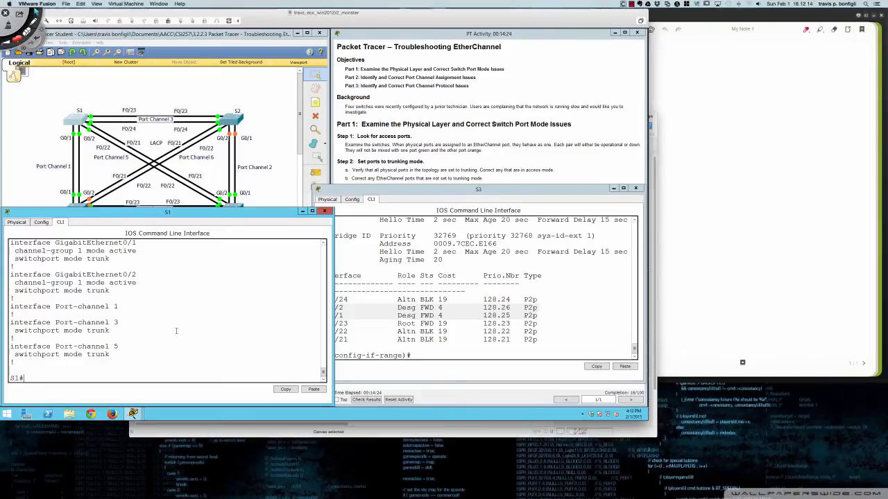
Configure interface Port-channel 1 on S1 as a trunk with "switchport mode trunk"
type("conf t")
key("Return")
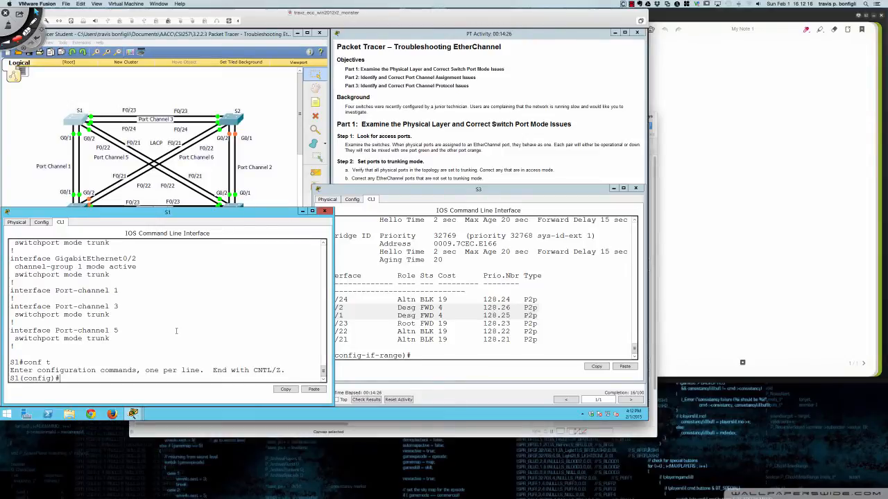
type("int po1")
key("Return")
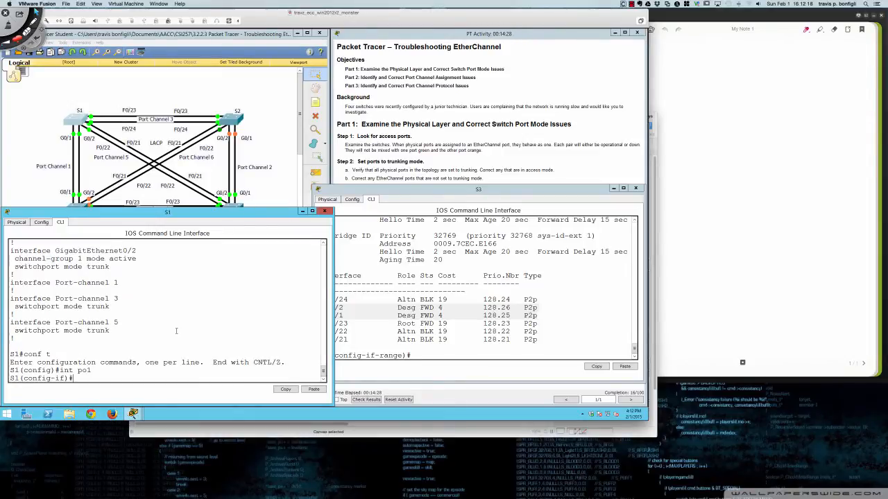
type("sw")
key("Tab")
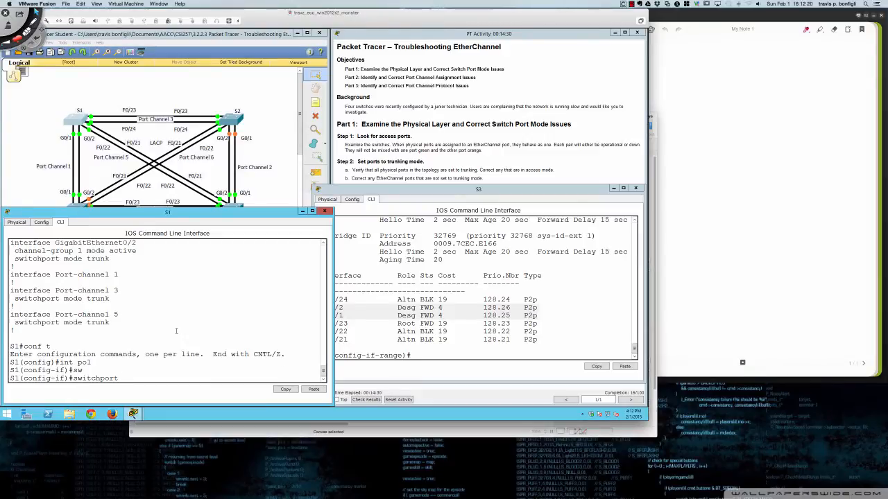
type("mode trunk")
key("Return")
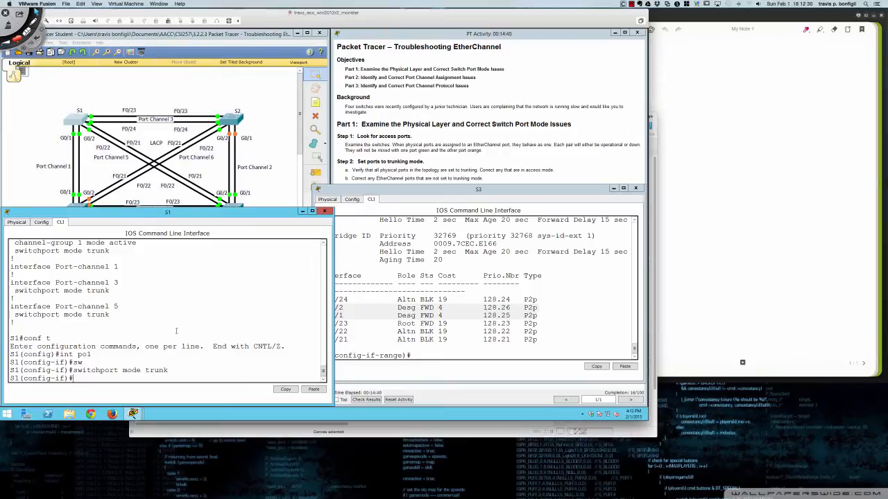
Examine S3's Gi0/1 and Gi0/2 spanning-tree rows again, and switch back to the S1 command line
left_click(350, 318)
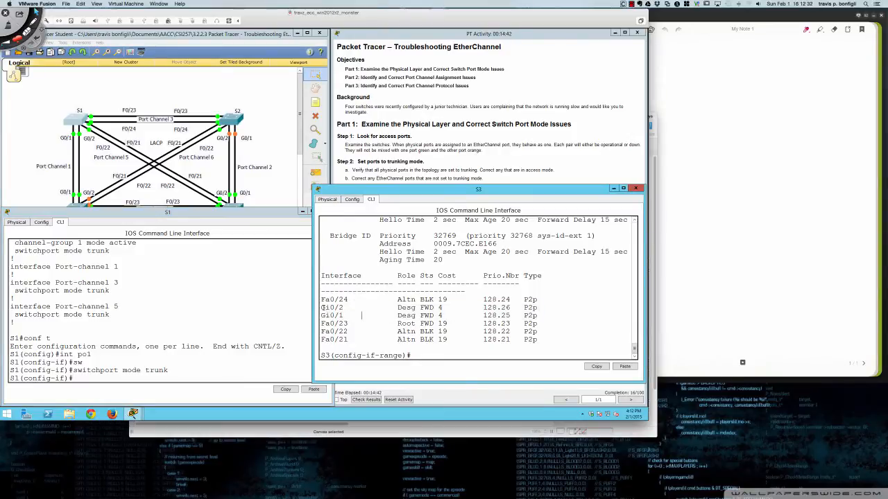
left_click_drag(322, 307, 555, 314)
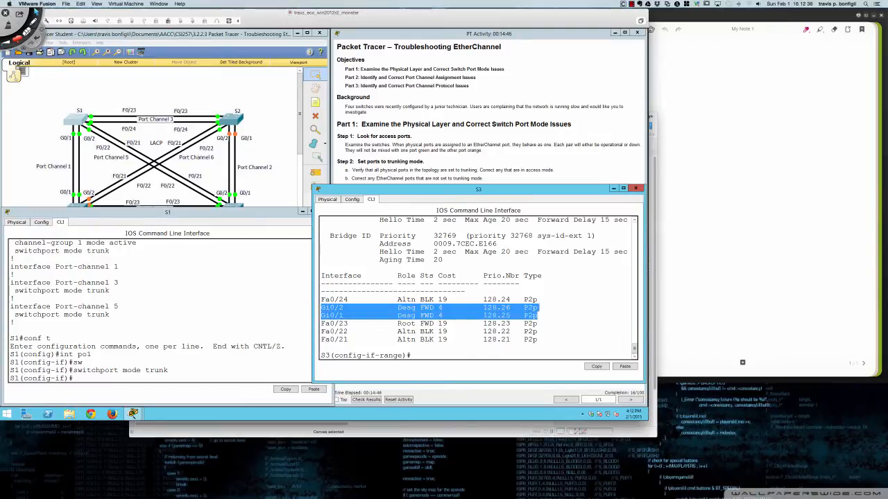
left_click(252, 330)
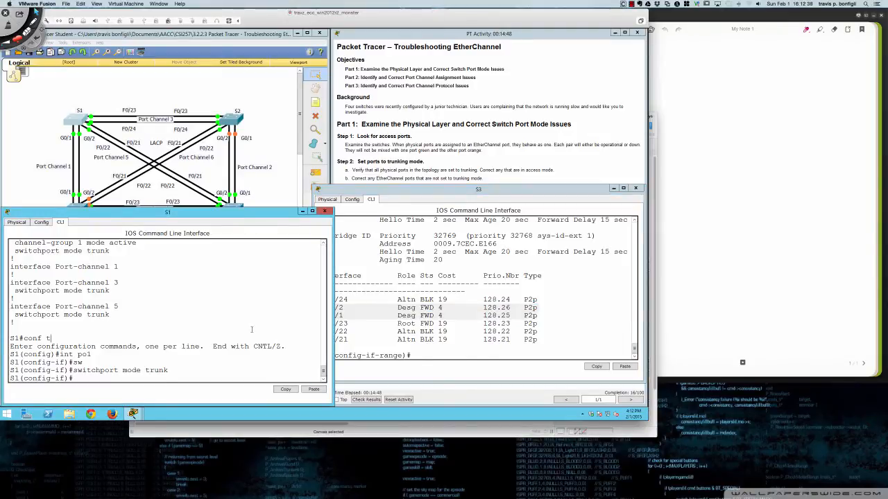
Exit Port-channel 1 interface configuration on S1 and return to global configuration mode
key("Up")
key("Up")
key("Up")
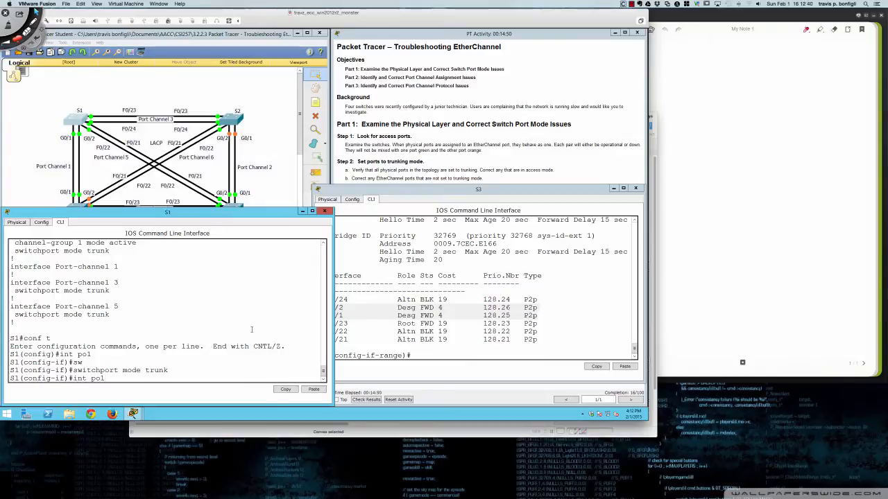
key("BackSpace")
key("BackSpace")
key("BackSpace")
key("BackSpace")
key("BackSpace")
key("BackSpace")
type("exit")
key("Return")
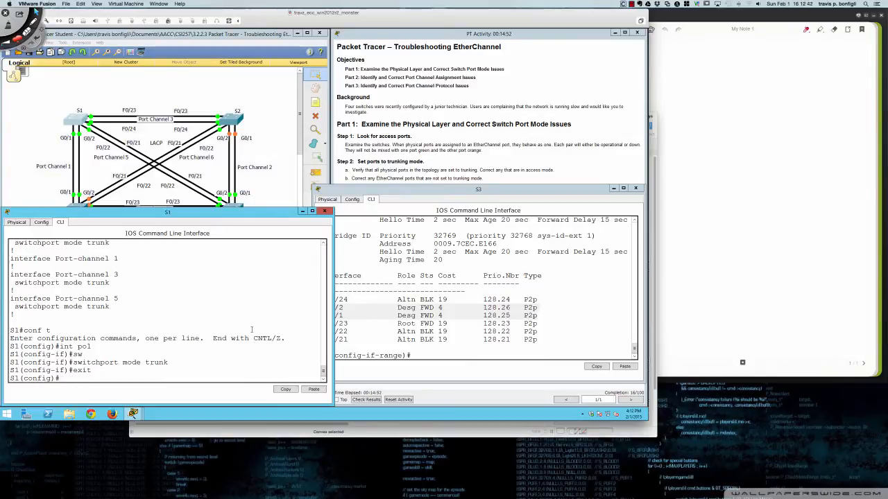
Display S1's EtherChannel summary with "do sh etherchannel summary" and its spanning-tree information with "do sh span"
type("do sh etherchannel summary")
key("Return")
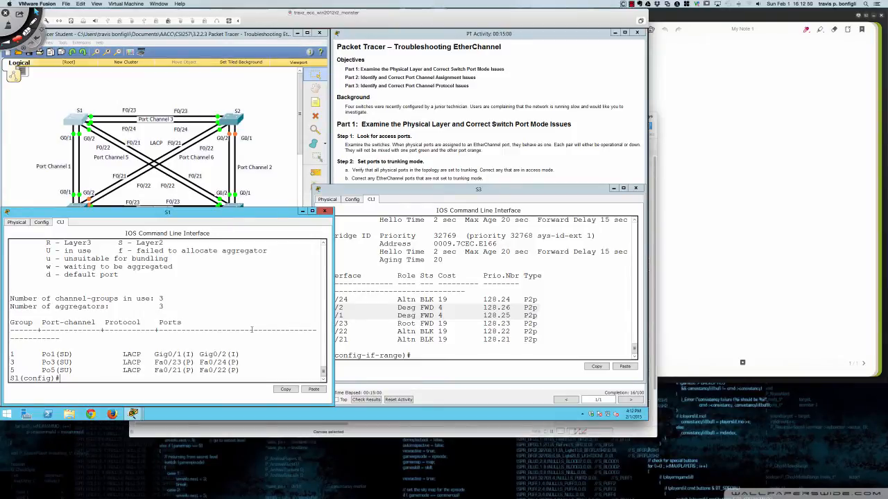
type("do sh span")
key("Return")
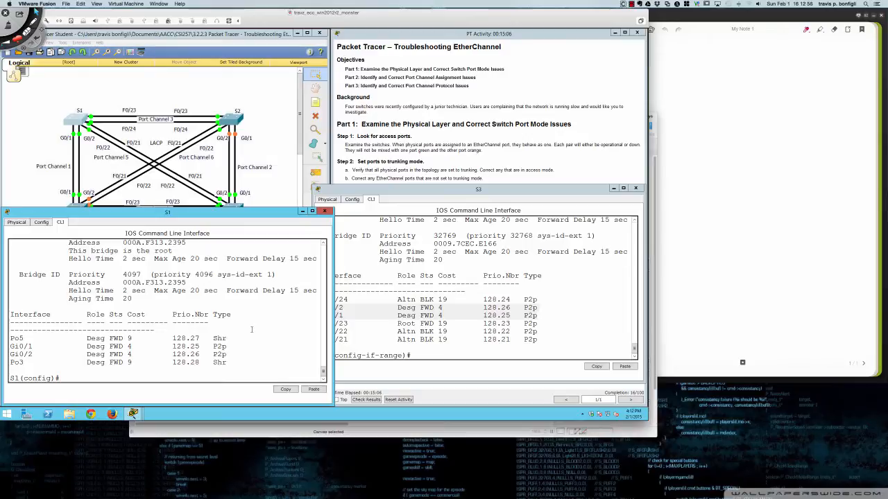
Verify the Gigabit port and Port-channel 1 settings on S1 with "do sh run", and exit the listing
type("do sh run")
key("Return")
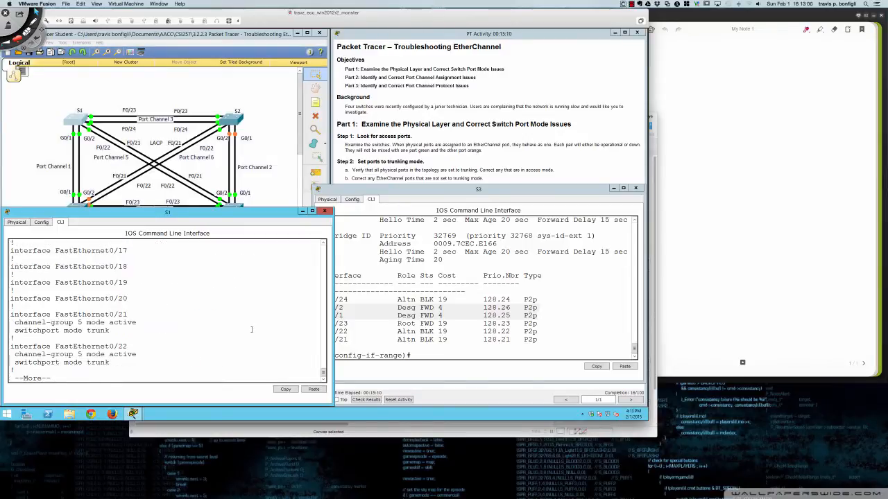
key("space")
key("Return")
key("Return")
key("Return")
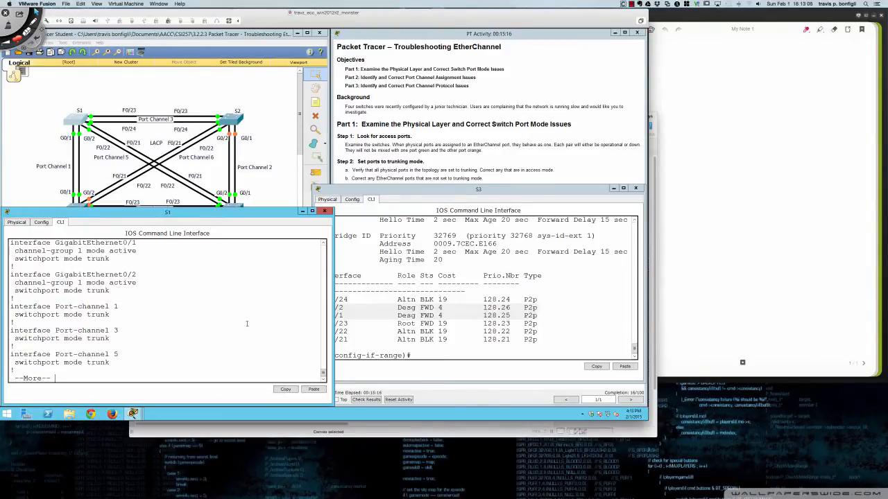
scroll(244, 324, "up", 2)
scroll(244, 324, "up", 1)
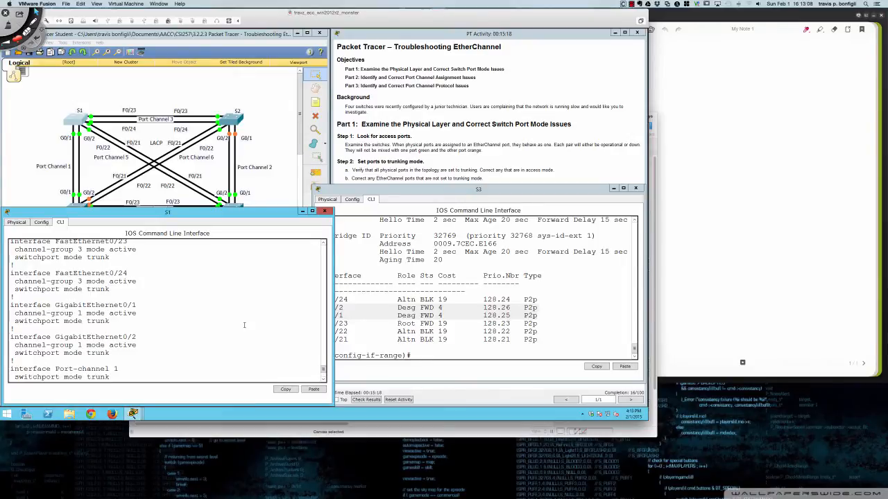
scroll(244, 325, "down", 3)
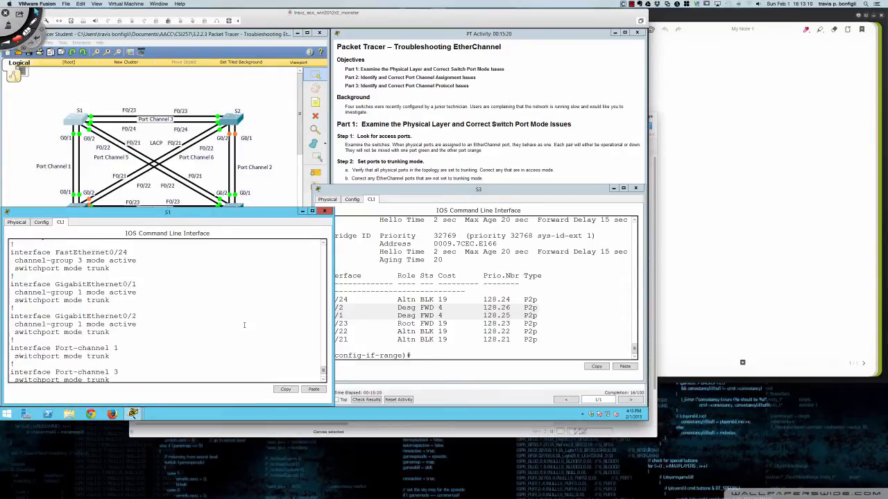
key("space")
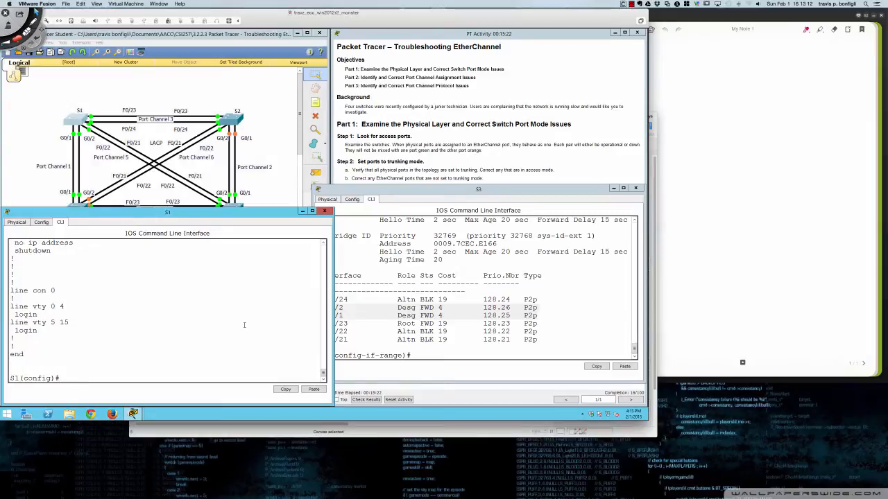
Display S1's running configuration with "do sh run" and examine the channel-group and switchport settings of FastEthernet0/21 to 0/24
left_click(377, 320)
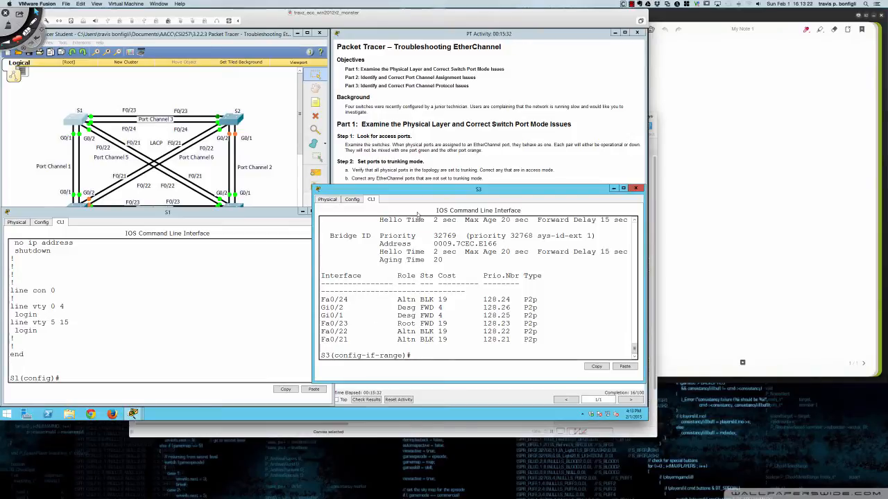
left_click(284, 280)
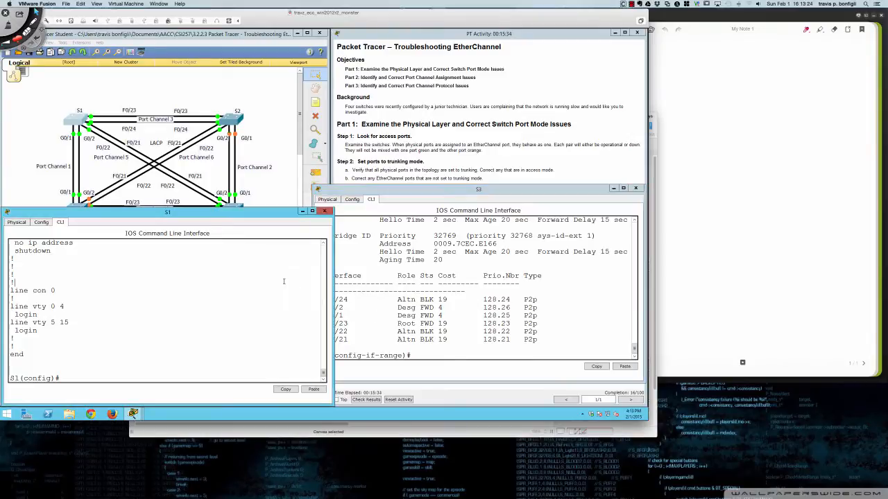
type("do sh run")
key("Return")
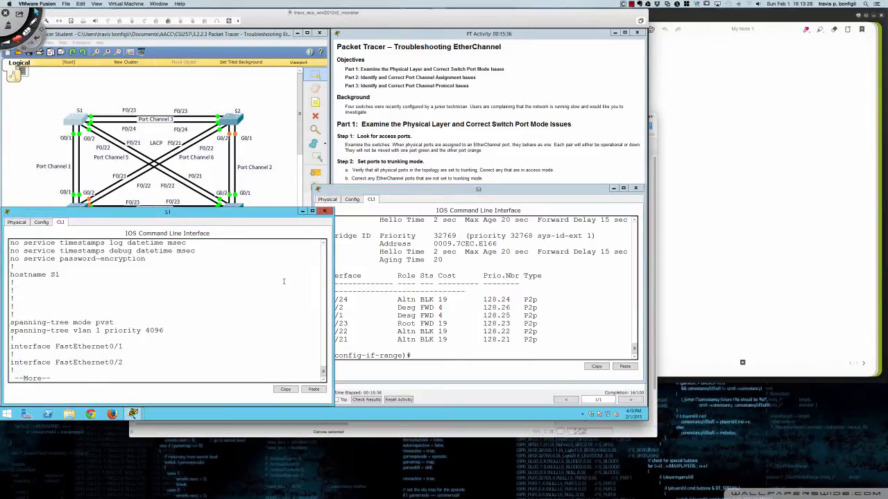
key("space")
key("space")
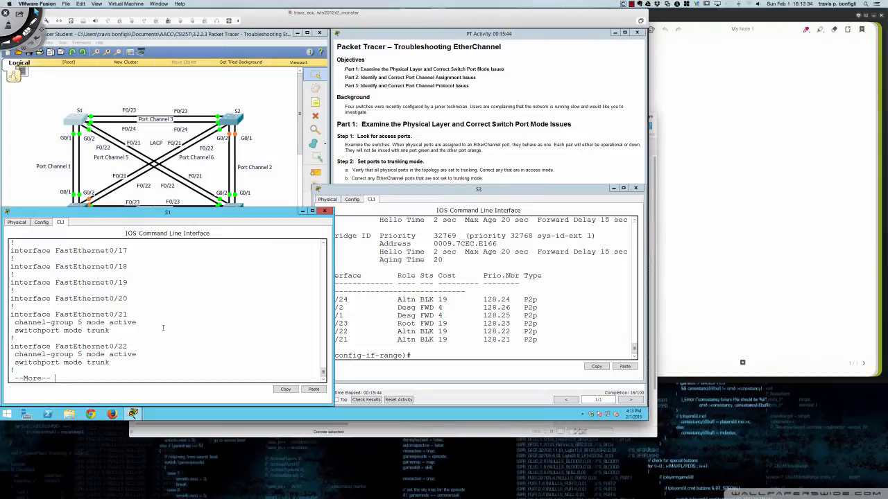
key("Return")
key("Return")
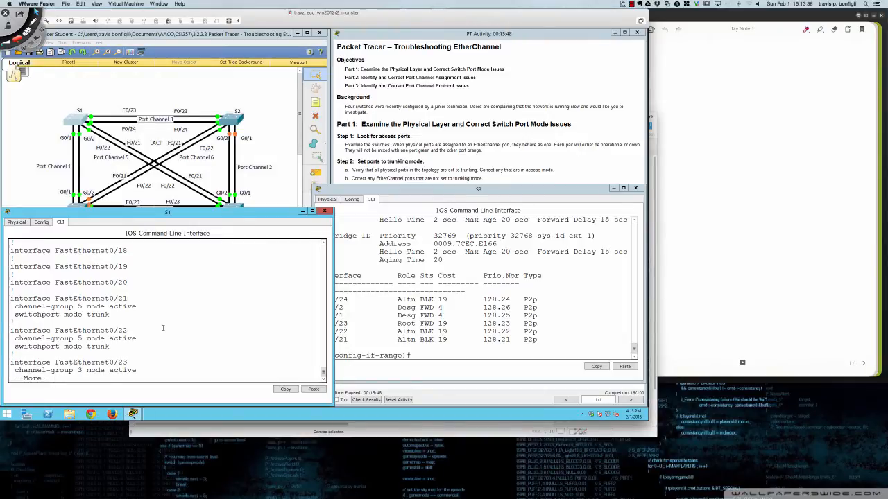
key("Return")
key("Return")
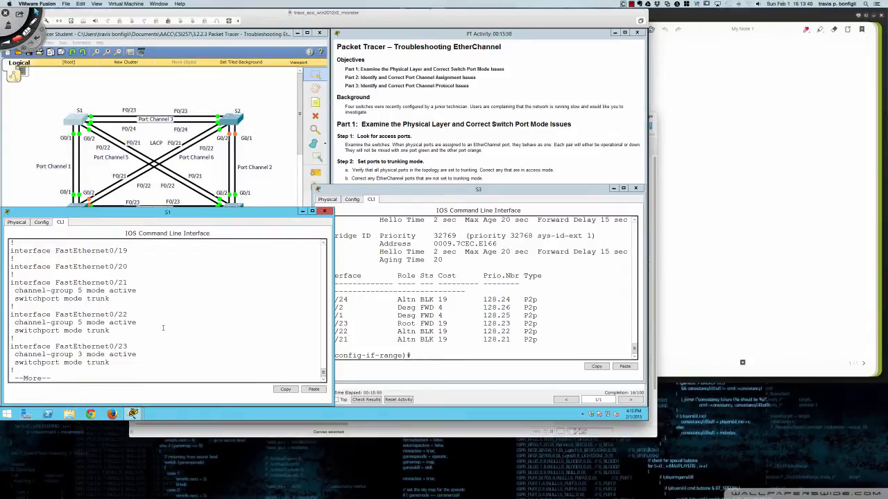
key("Return")
key("Return")
key("Return")
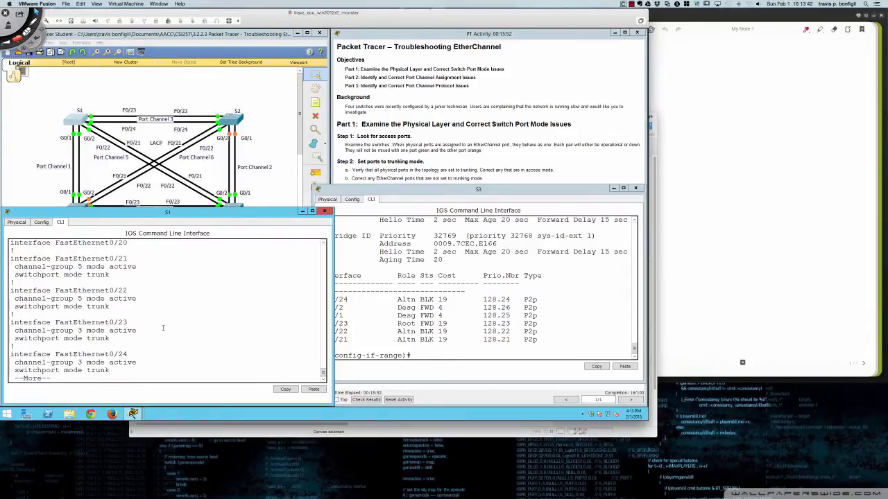
key("Return")
key("Return")
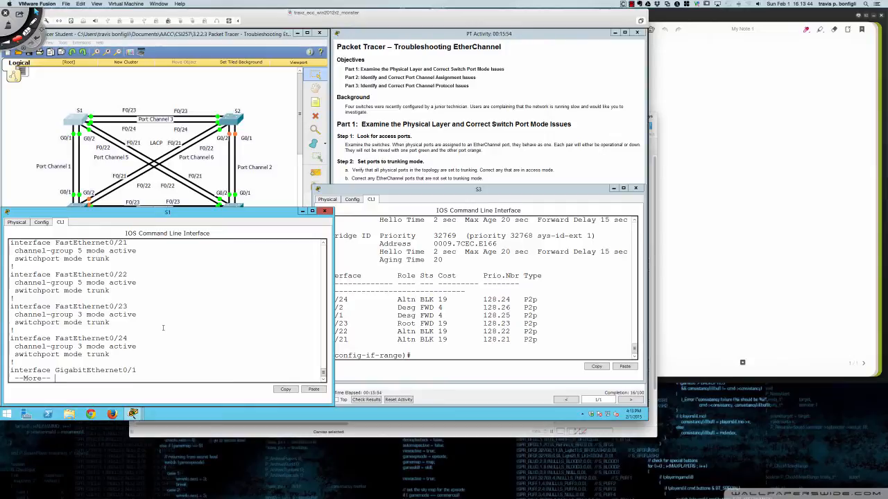
key("Return")
key("Return")
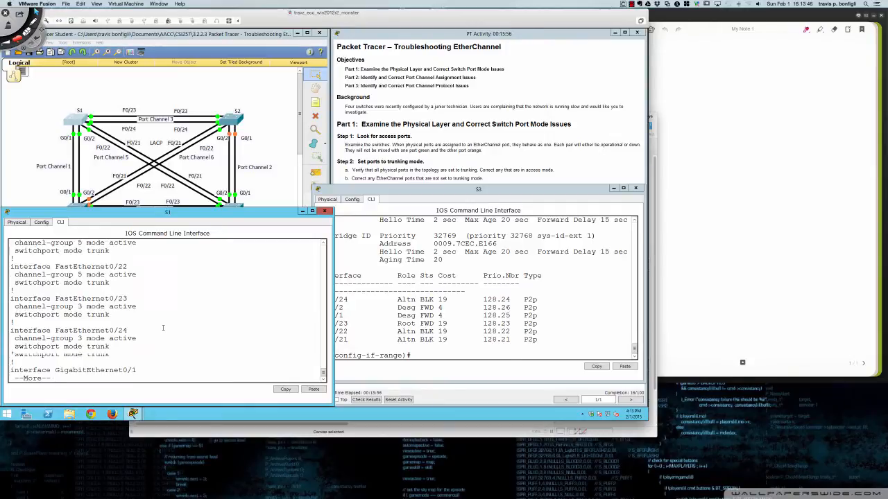
Examine the GigabitEthernet0/1, GigabitEthernet0/2 and Port-channel entries in S1's running configuration, and exit the listing
key("Return")
key("Return")
key("Return")
key("Return")
key("Return")
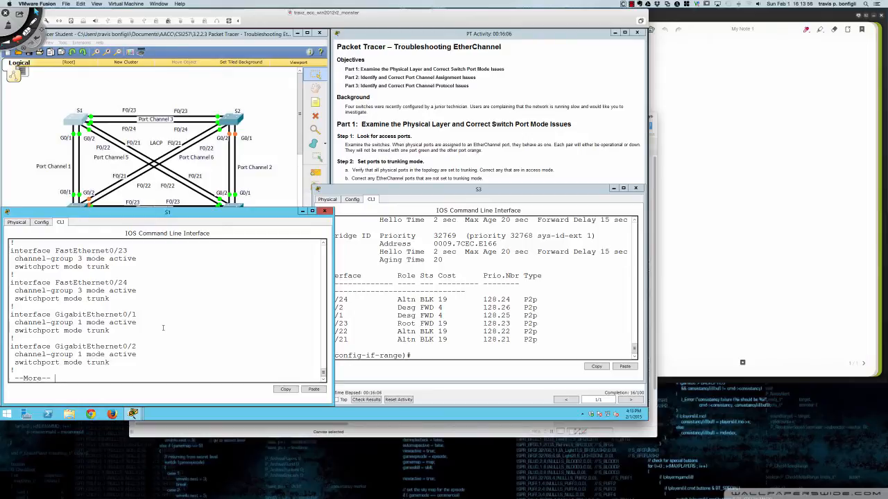
key("Return")
key("Return")
key("Return")
key("Return")
key("Return")
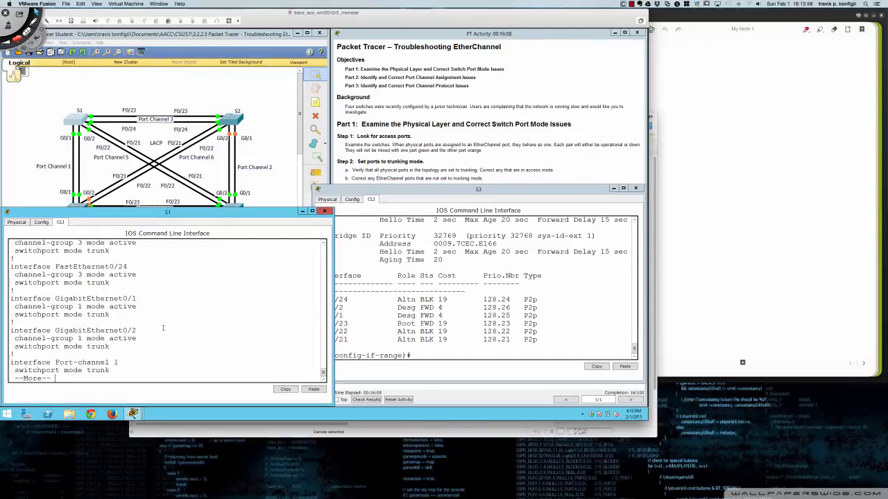
key("Return")
key("Return")
key("Return")
key("Return")
key("Return")
key("Return")
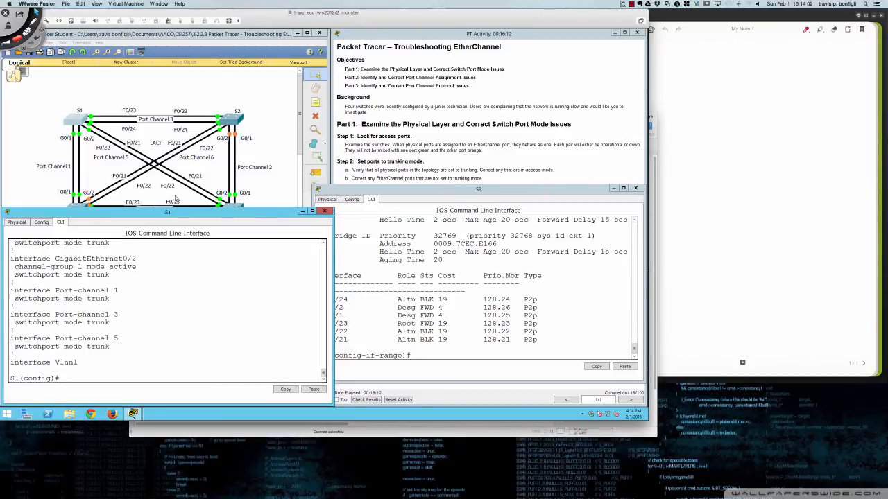
Open switch S2's command line, with its window moved over S1's and widened to match
left_click(232, 120)
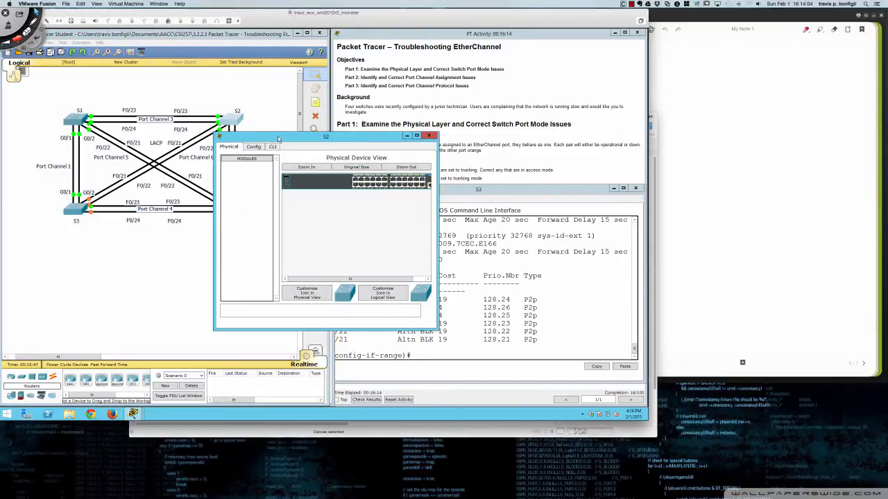
left_click_drag(277, 138, 66, 214)
left_click_drag(223, 290, 333, 291)
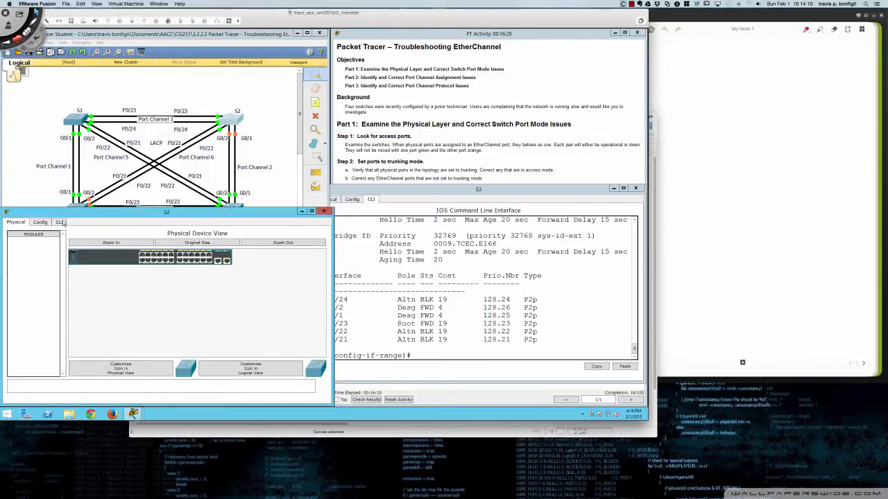
left_click(59, 222)
key("Return")
key("Return")
key("Return")
key("Return")
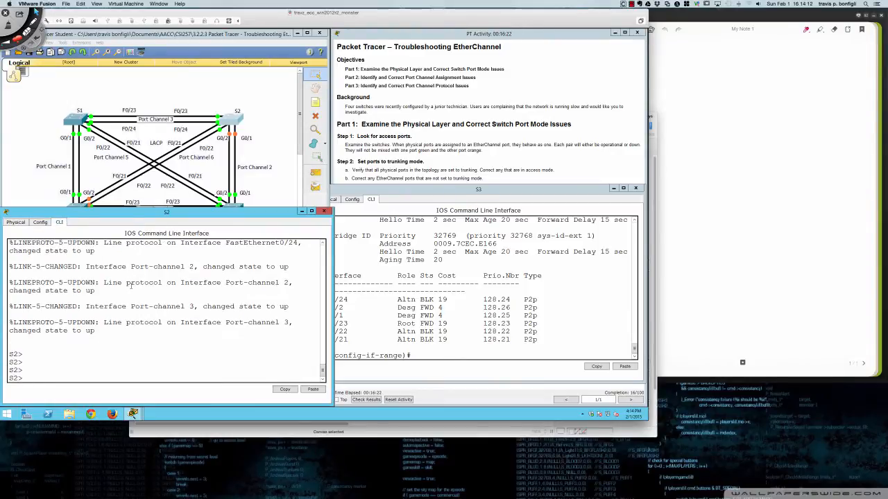
Enter privileged EXEC mode on S2 and display its spanning-tree information with "sh span"
type("en")
key("Return")
type("sh span")
key("Return")
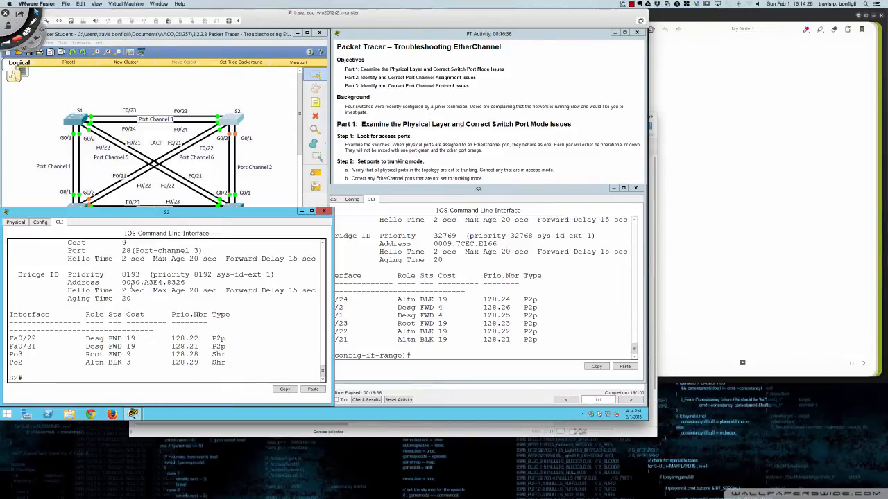
Display S2's running configuration with "sh run" and examine the channel groups and switchport modes of FastEthernet0/21 to 0/24
type("sh run")
key("Return")
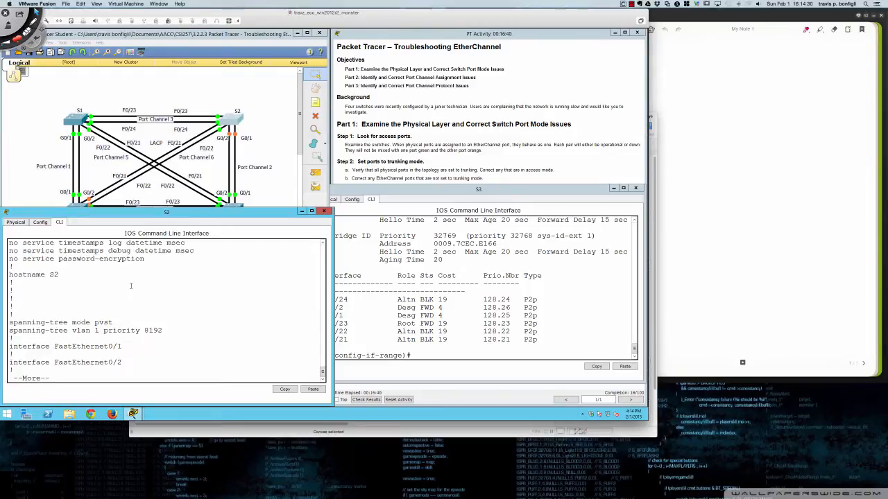
key("Return")
key("Return")
key("Return")
key("Return")
key("Return")
key("Return")
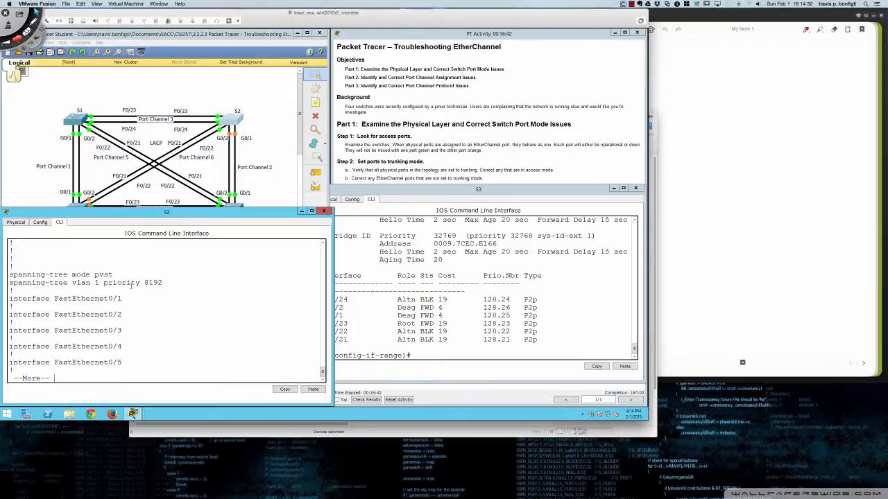
key("space")
key("space")
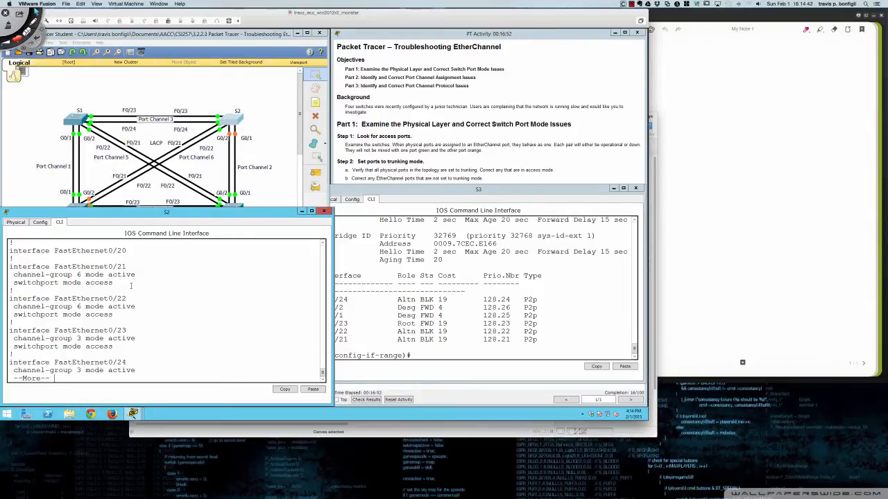
key("Return")
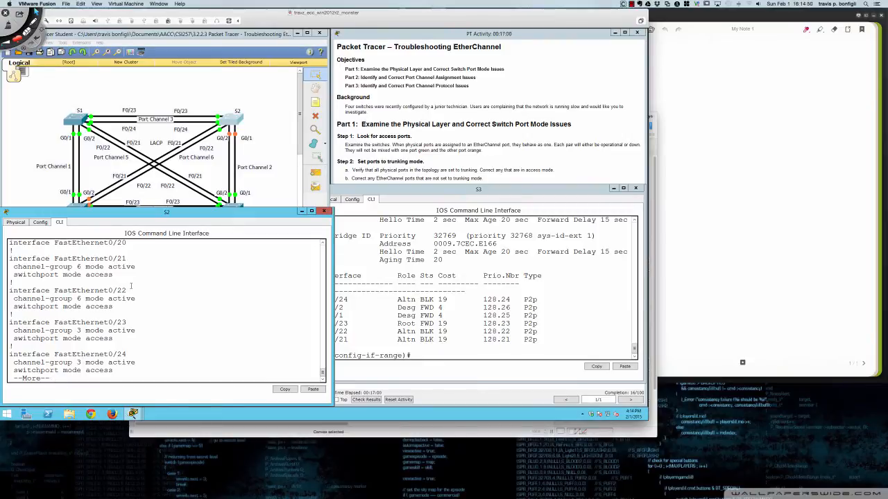
key("Return")
key("Return")
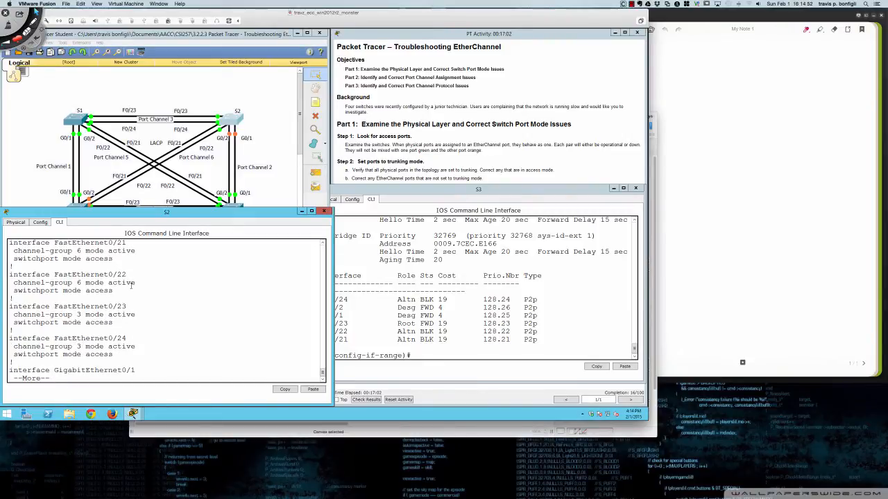
Examine the GigabitEthernet0/1 and GigabitEthernet0/2 settings in S2's running configuration, and exit the listing
key("Return")
key("Return")
key("Return")
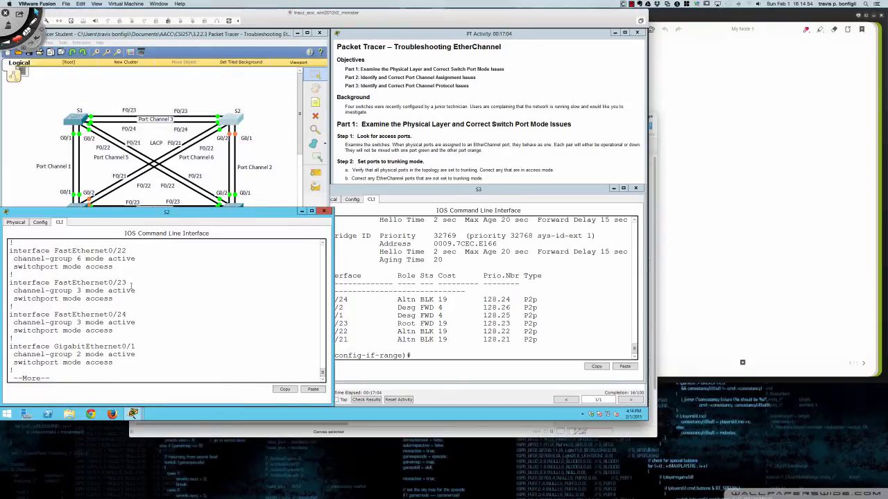
key("Return")
key("Return")
key("Return")
key("Return")
key("Return")
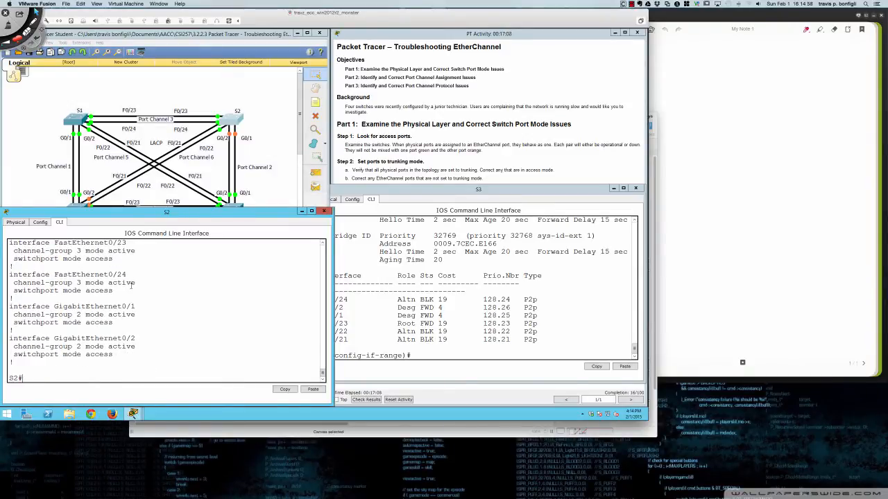
Enter global configuration mode on S2 and set interface range fa0/21 - 24 to "switchport mode trunk"
type("conf t")
key("Return")
type("int")
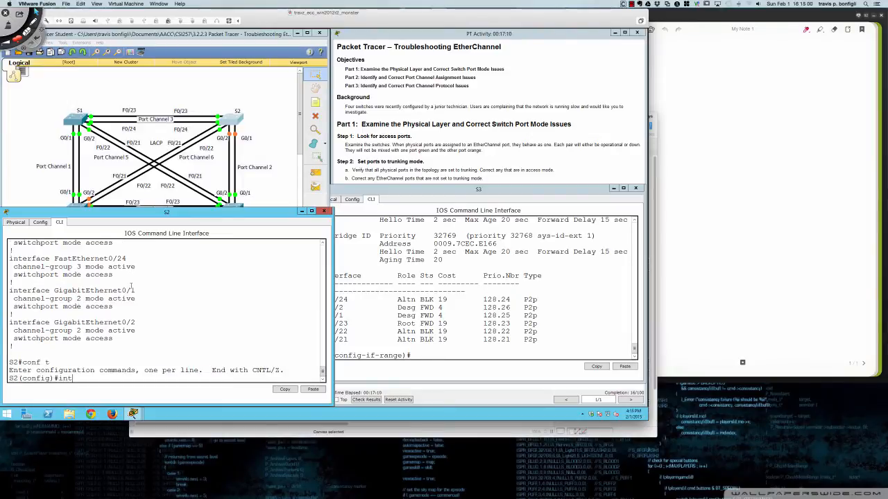
type(" ra fa0/21 - 24")
key("Return")
type("swi")
key("Tab")
type("mode trunk")
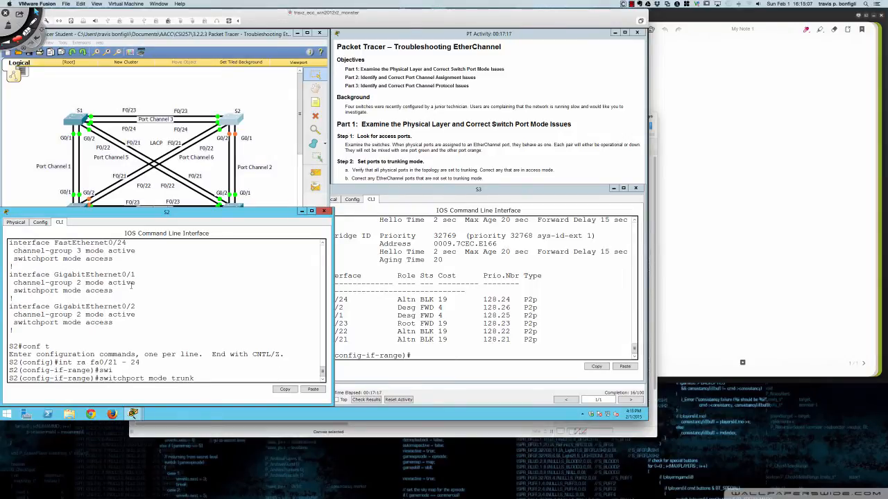
key("Return")
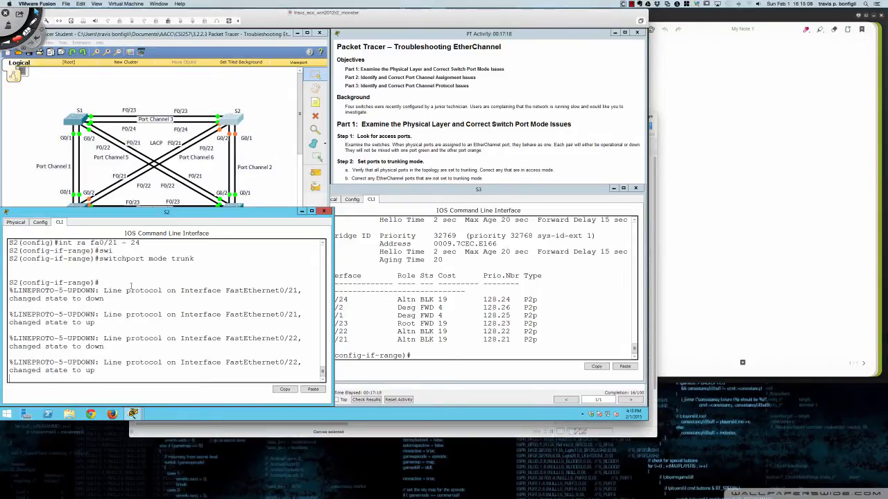
key("Return")
key("Return")
key("Return")
Set S2's interface range gi0/1 - 2 to "switchport mode trunk"
type("int ra")
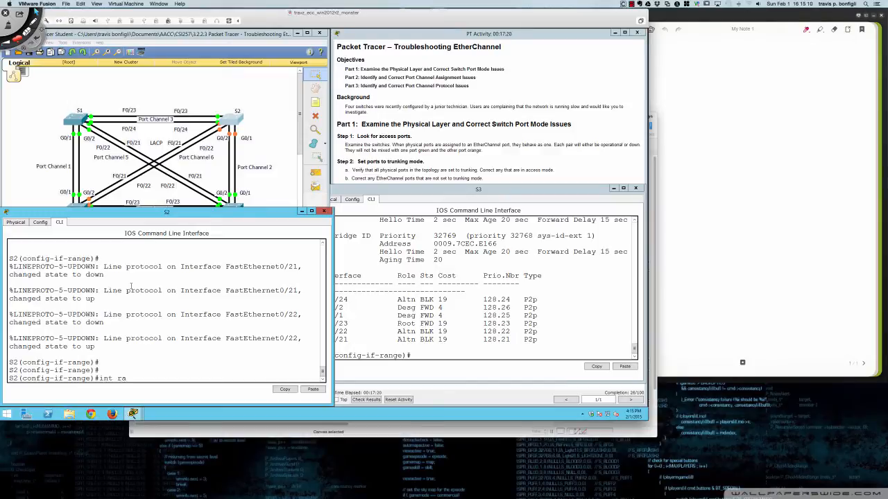
type(" gi0/1 - 2")
key("Return")
type("swi")
key("Tab")
type("mode trunk")
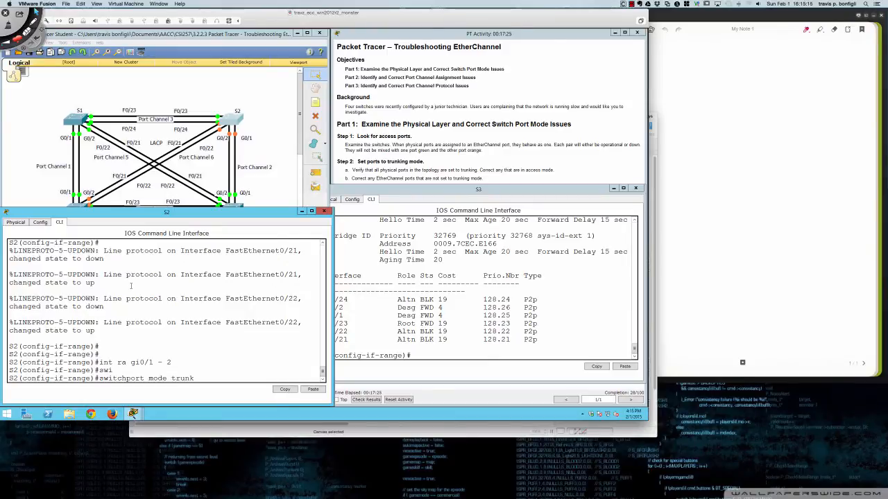
key("Return")
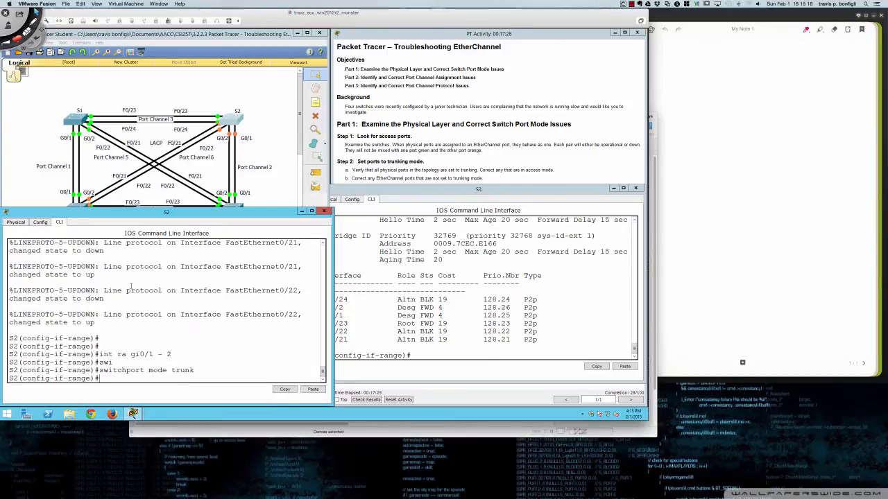
Check the switchport modes of S2's FastEthernet0/21 to 0/24 and both Gigabit ports with "do sh run"
type("do sh run")
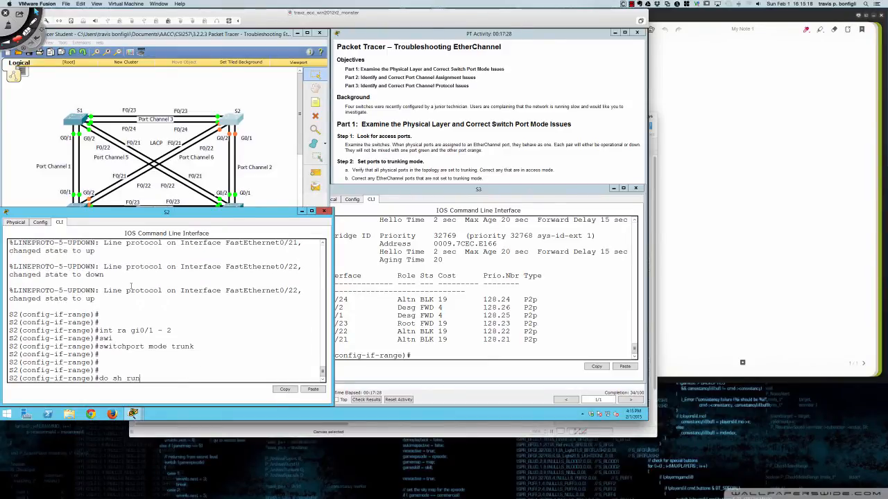
key("Return")
key("space")
key("space")
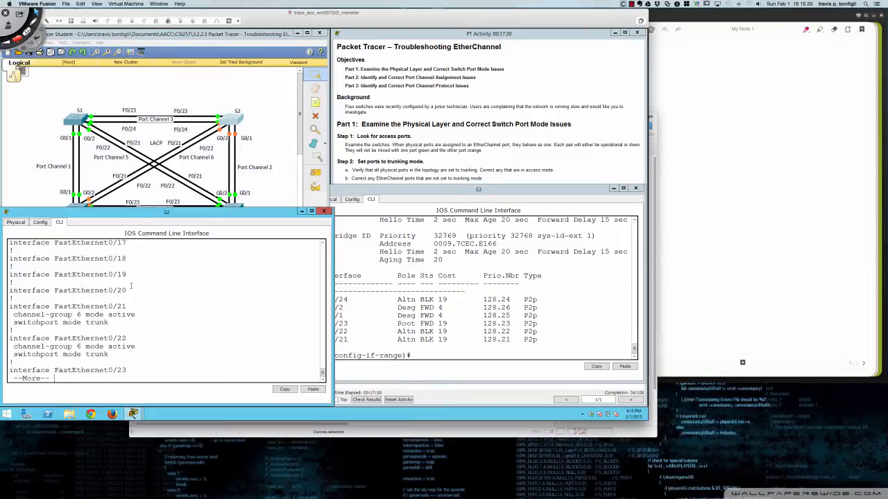
key("Return")
key("Return")
key("Return")
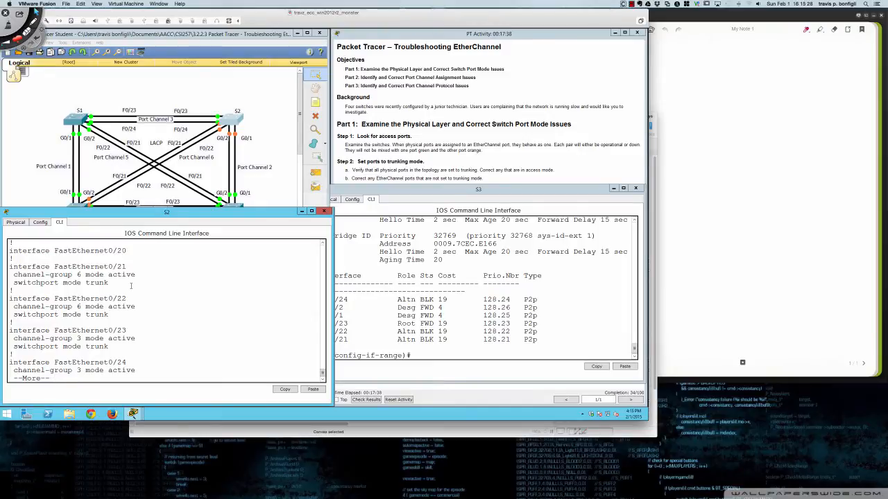
key("Return")
key("Return")
key("Return")
key("Return")
key("Return")
key("Return")
key("Return")
key("Return")
key("Return")
key("Return")
key("Return")
key("Return")
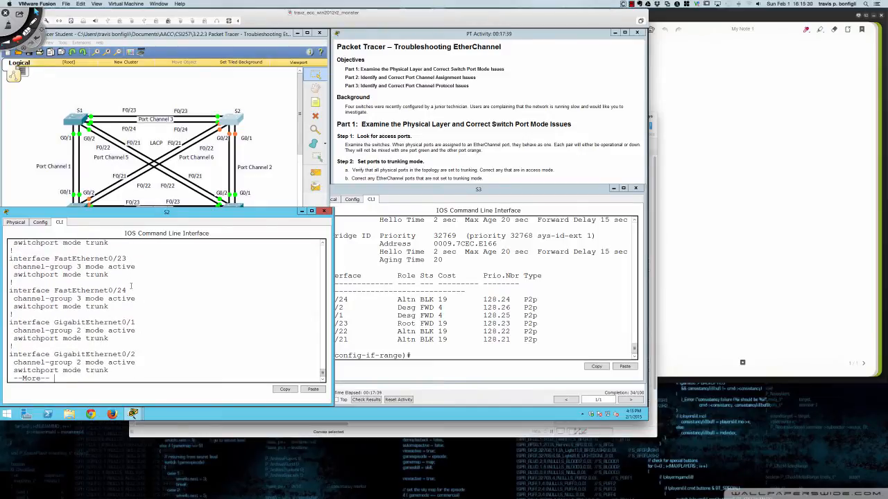
Examine the Port-channel 2, 3 and 6 entries in S2's running configuration
key("Return")
key("Return")
key("Return")
key("Return")
key("Return")
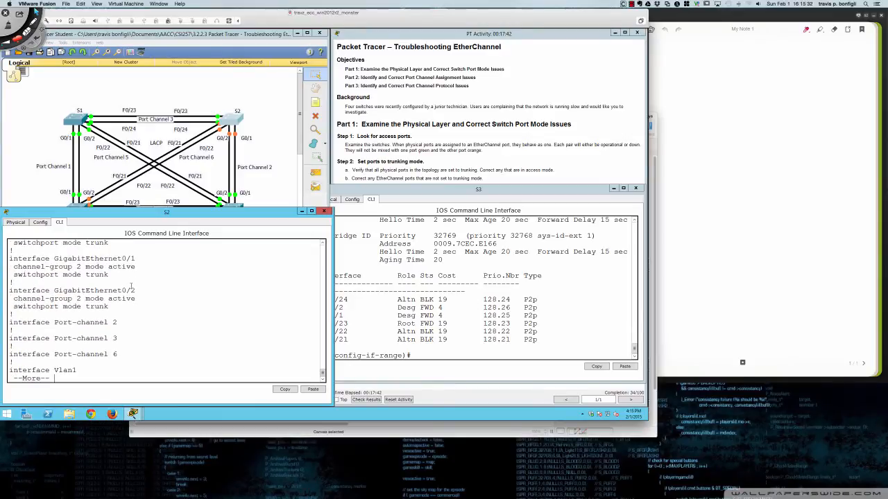
key("Return")
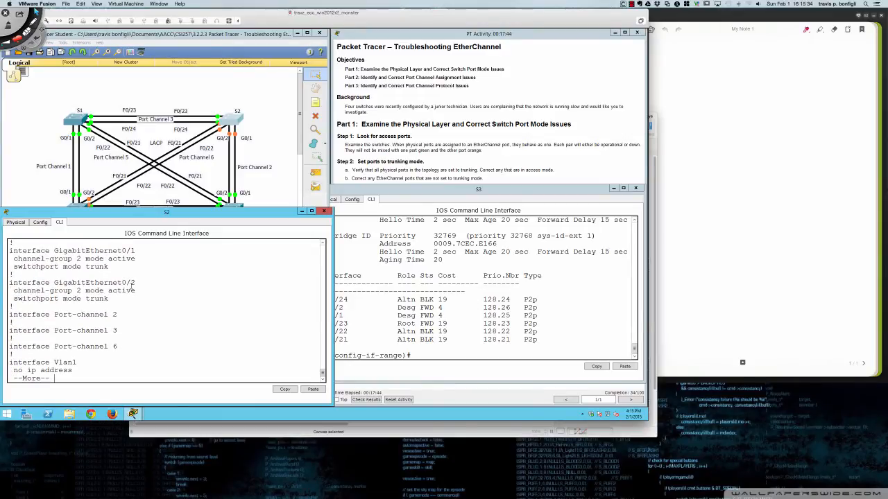
Leave the configuration listing and set S2's Port-channel 2 interface to "switchport mode trunk"
key("q")
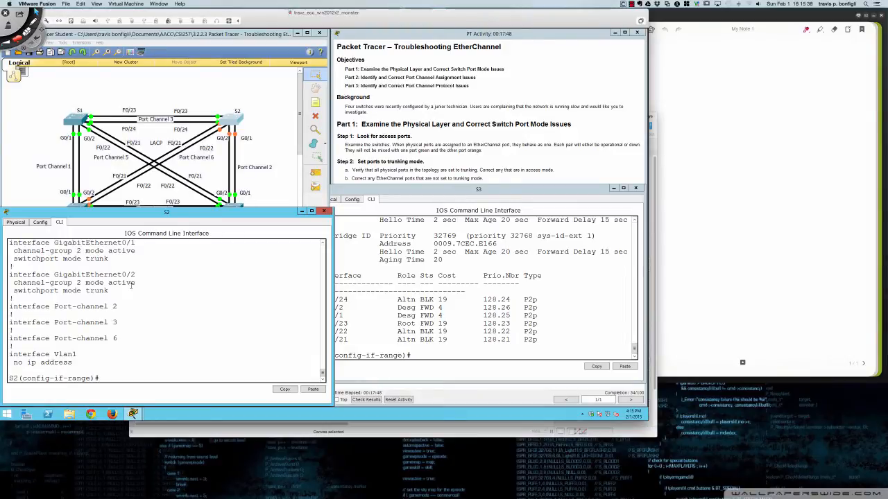
type("int po2")
key("Return")
type("swi")
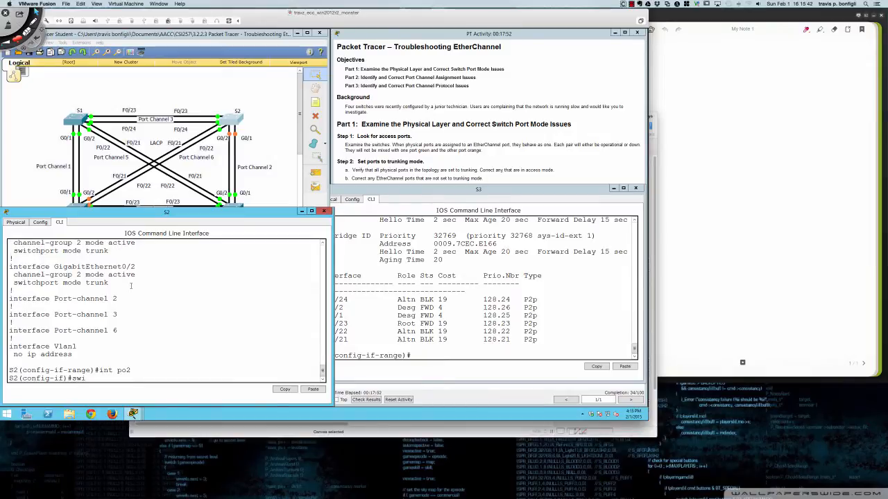
key("Tab")
type("mode trunk")
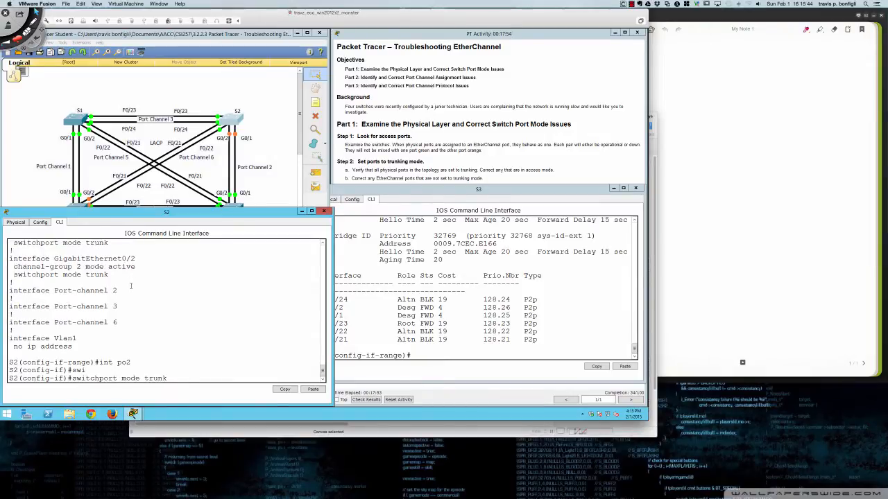
key("Return")
Set S2's Port-channel 3 interface to "switchport mode trunk"
type("int po3")
key("Return")
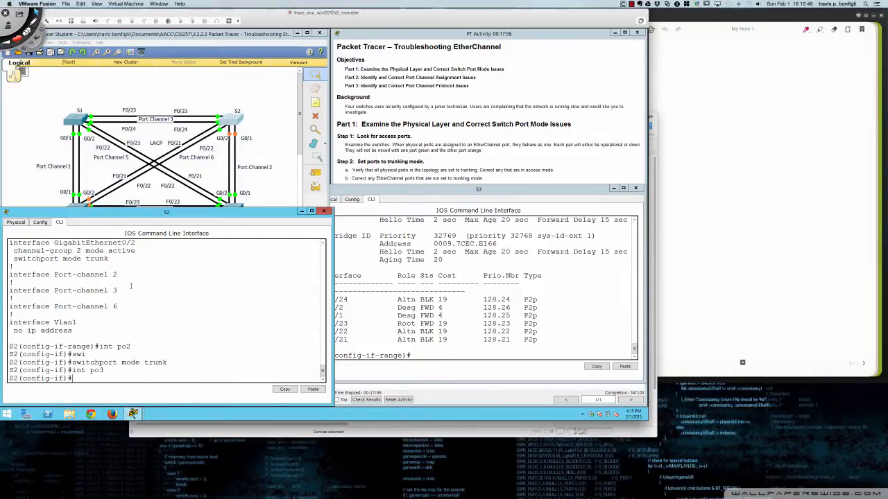
type("swi")
key("Tab")
type("mode trunk")
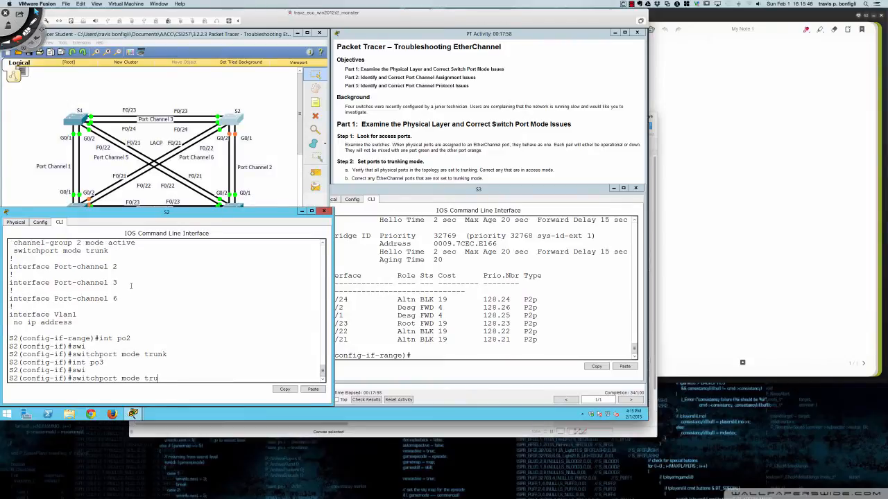
key("Return")
Set S2's Port-channel 6 interface to trunk mode with "swi mode trunk"
type("int po6")
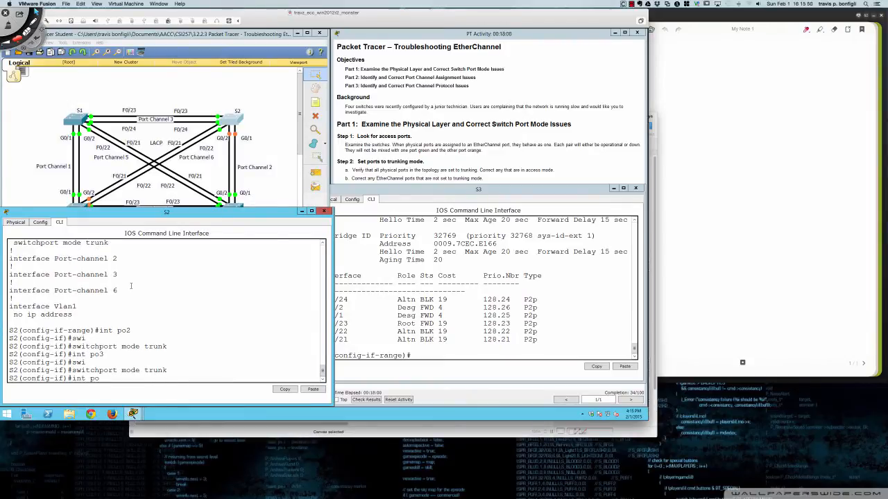
key("Return")
type("swi")
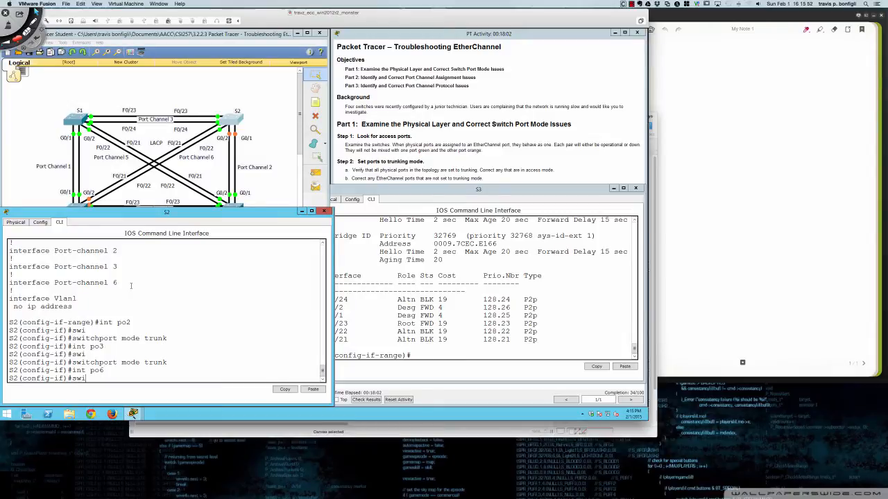
type(" mode trunk")
key("Return")
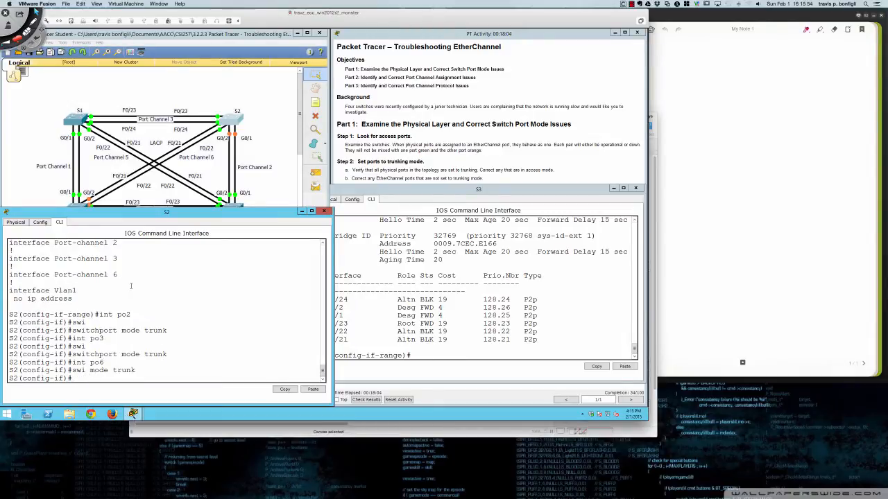
key("Return")
key("Return")
key("Return")
key("Return")
key("Return")
key("Return")
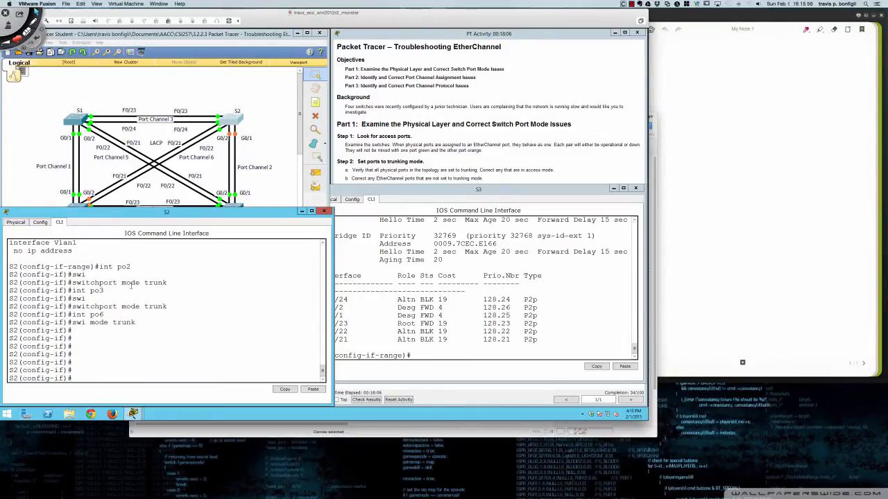
Check the switchport modes of Port-channels 2, 3 and 6 on S2 with "do sh run"
type("do sh run")
key("Return")
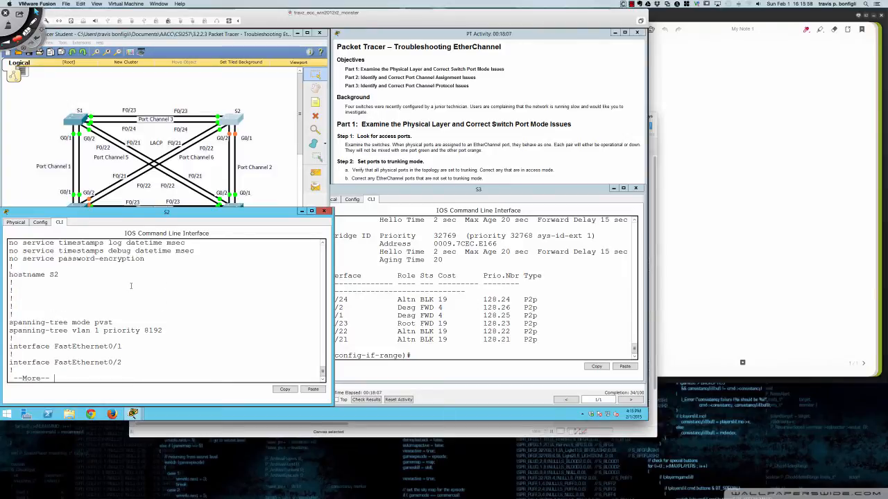
key("space")
key("space")
key("space")
key("space")
key("space")
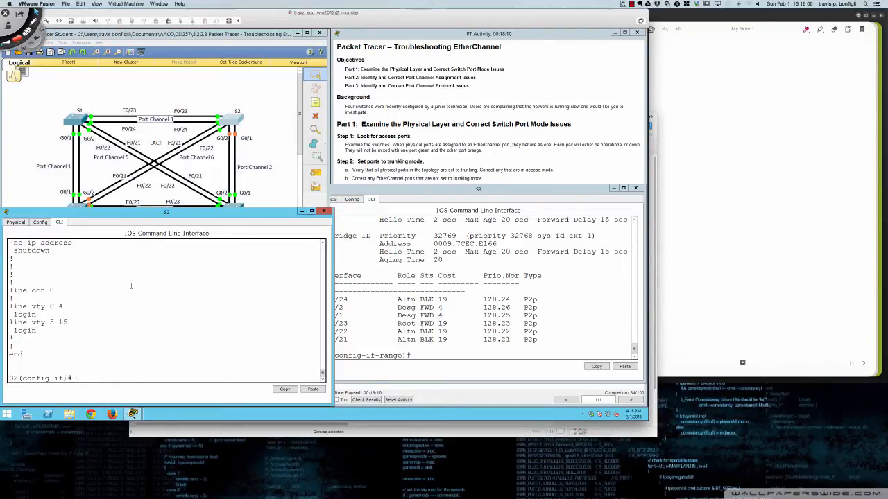
scroll(131, 286, "up", 5)
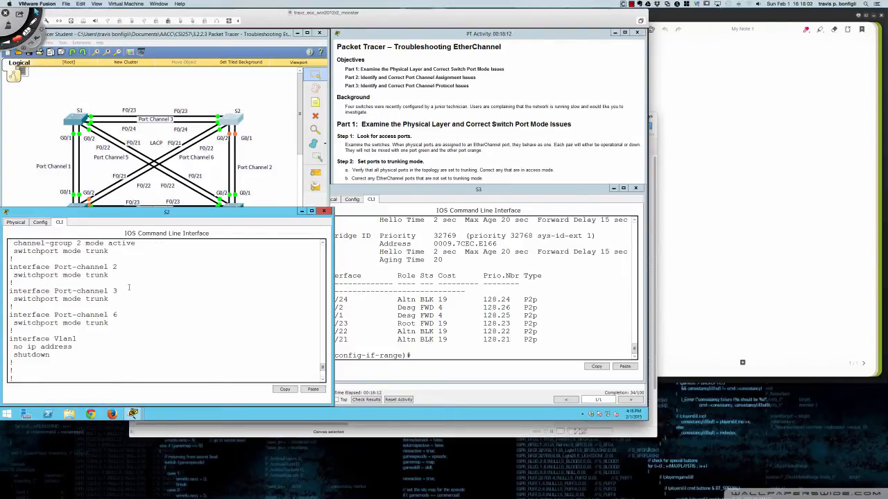
scroll(128, 287, "up", 1)
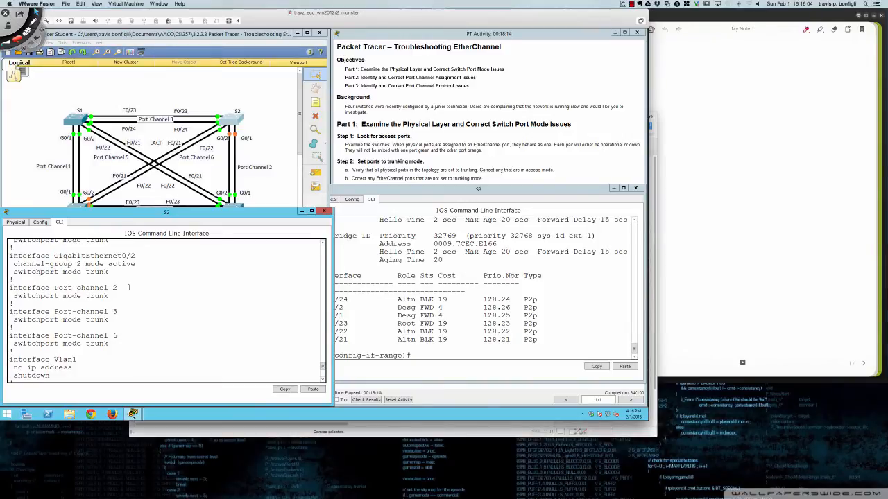
Review the channel-group and switchport settings of S2's FastEthernet0/21 to 0/24 and both Gigabit ports in the running configuration
scroll(128, 287, "up", 3)
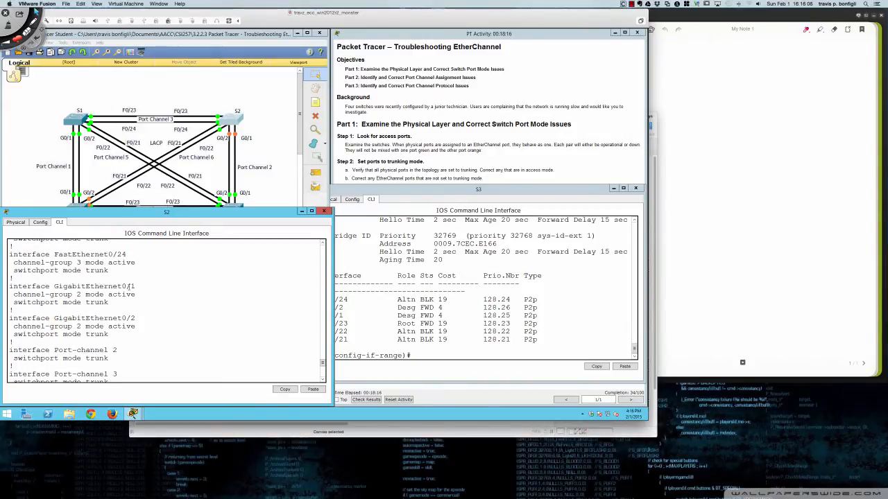
scroll(129, 286, "up", 4)
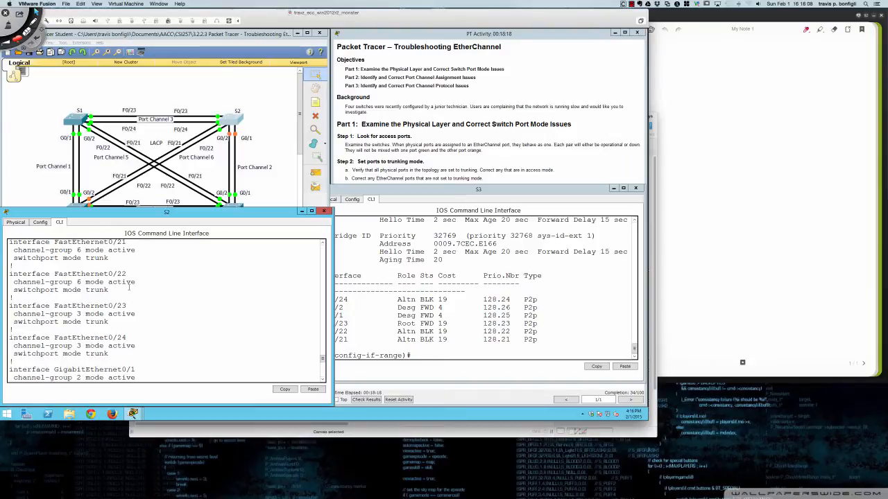
scroll(128, 287, "up", 2)
scroll(129, 287, "down", 2)
scroll(129, 288, "down", 5)
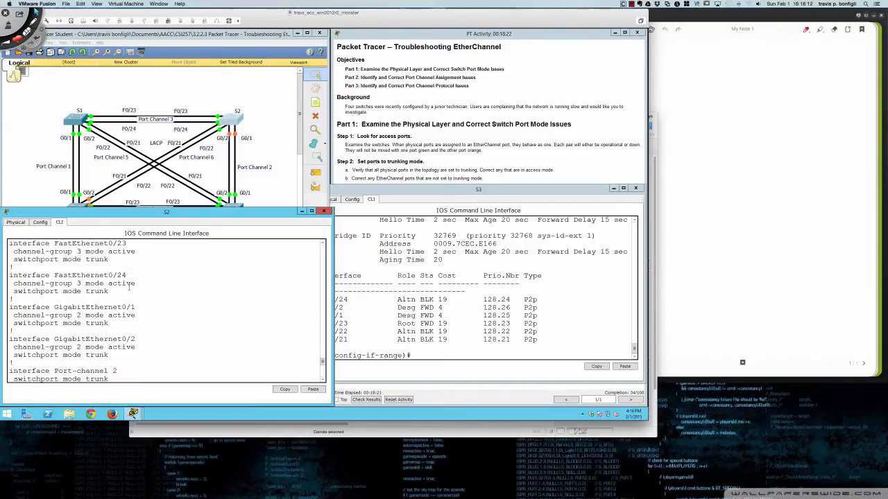
scroll(128, 287, "down", 5)
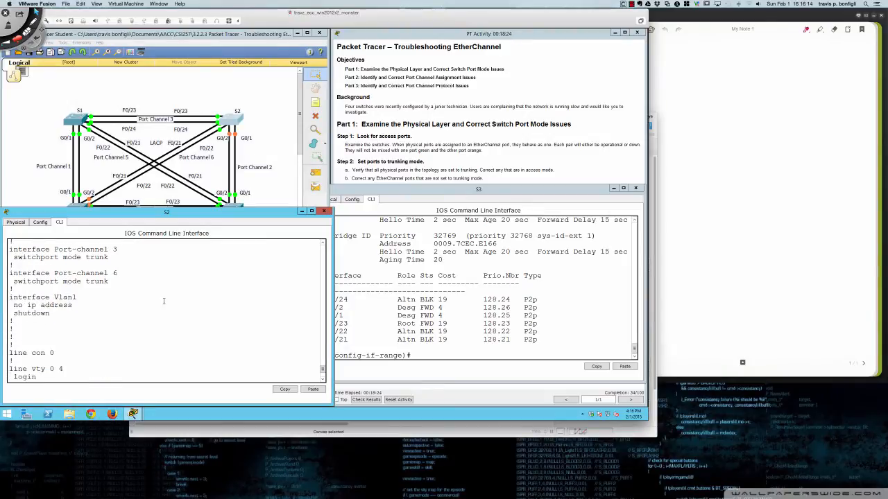
Display S2's EtherChannel summary with "do sh ether sum"
scroll(164, 301, "down", 3)
type("do sh ether sum")
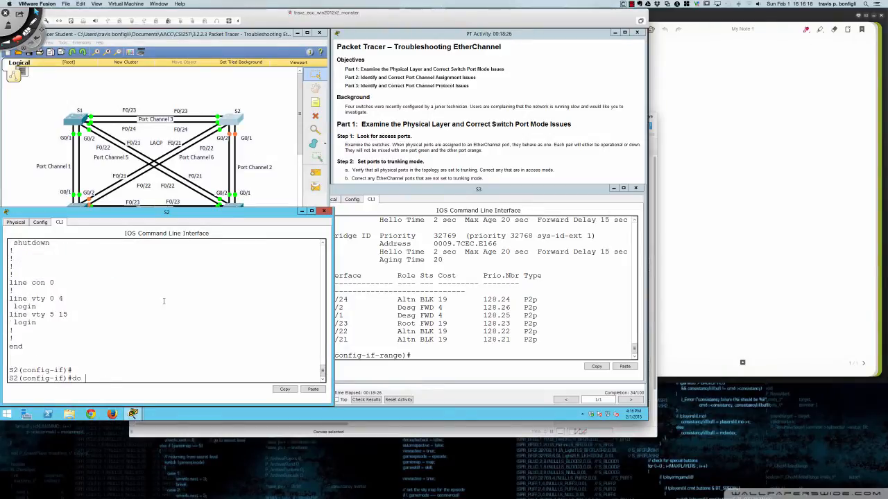
key("Return")
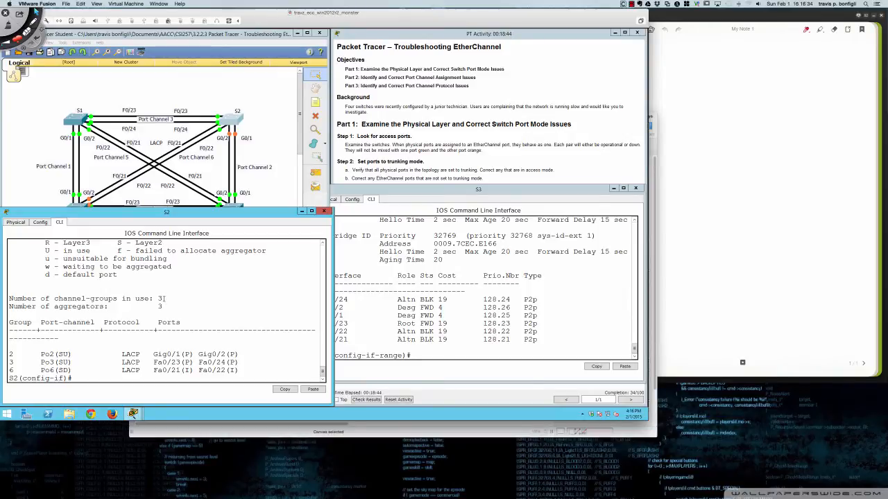
Switch to S3's command line and display its EtherChannel summary with a "do sh eth summary" command
left_click(239, 189)
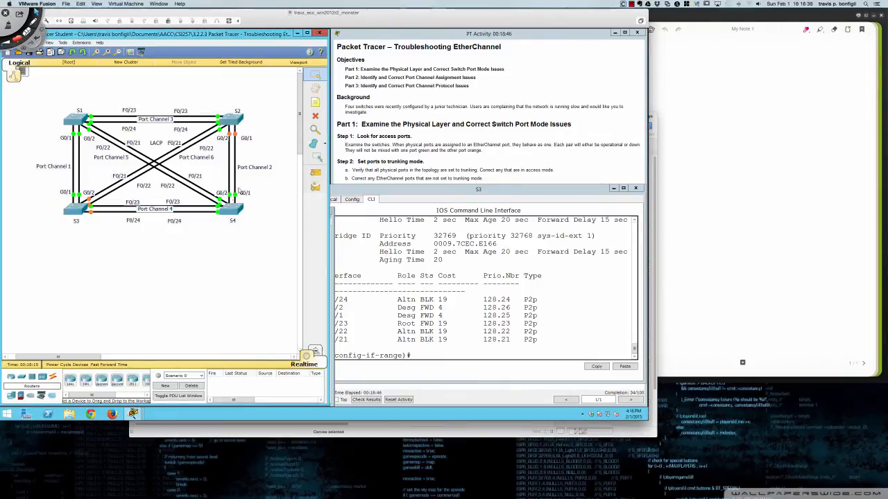
left_click(73, 209)
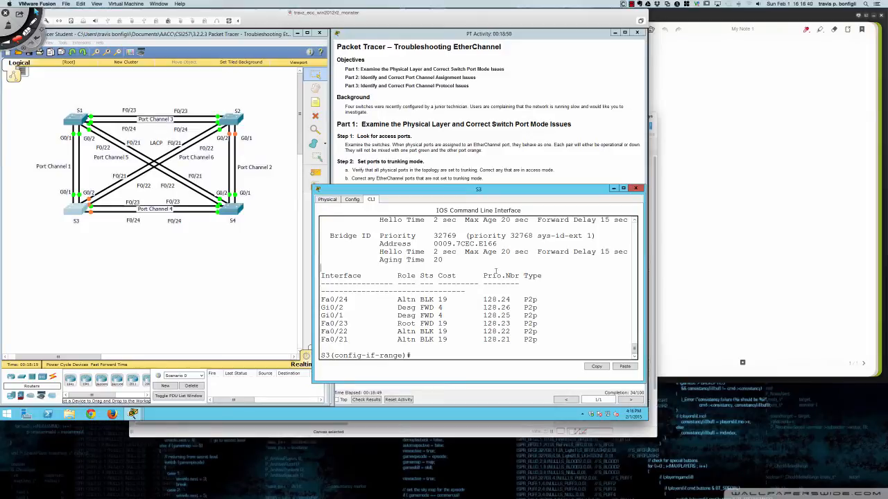
type("do ")
type("sh eth summary")
key("Return")
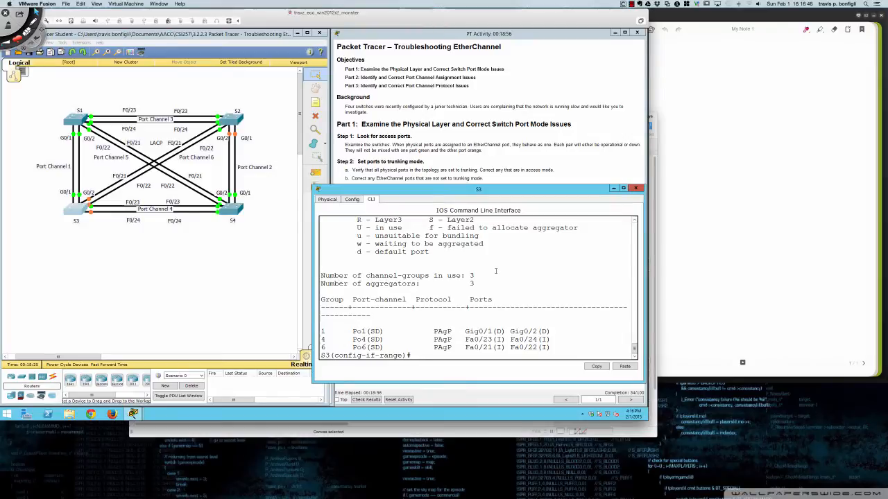
Examine the protocol, port flags and port-channel status of groups 1, 4 and 6 in S3's EtherChannel summary
left_click_drag(433, 333, 452, 348)
left_click(453, 347)
left_click_drag(432, 332, 454, 348)
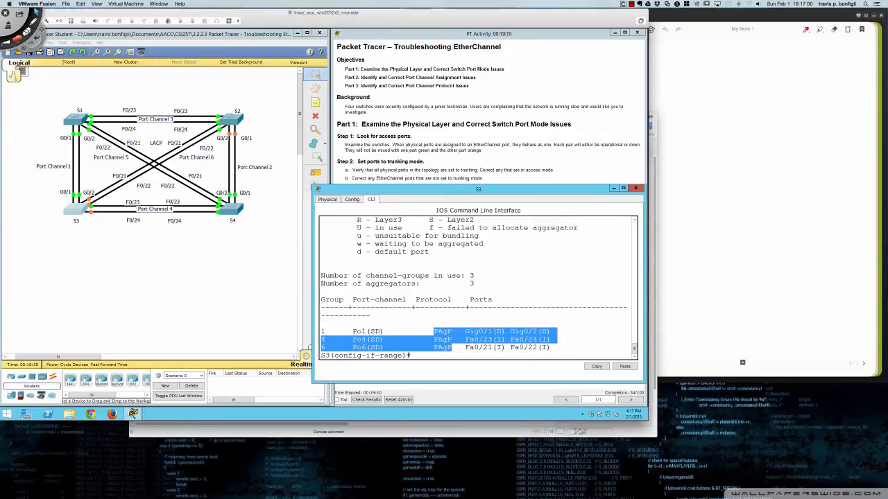
left_click_drag(497, 331, 549, 332)
left_click_drag(497, 339, 552, 340)
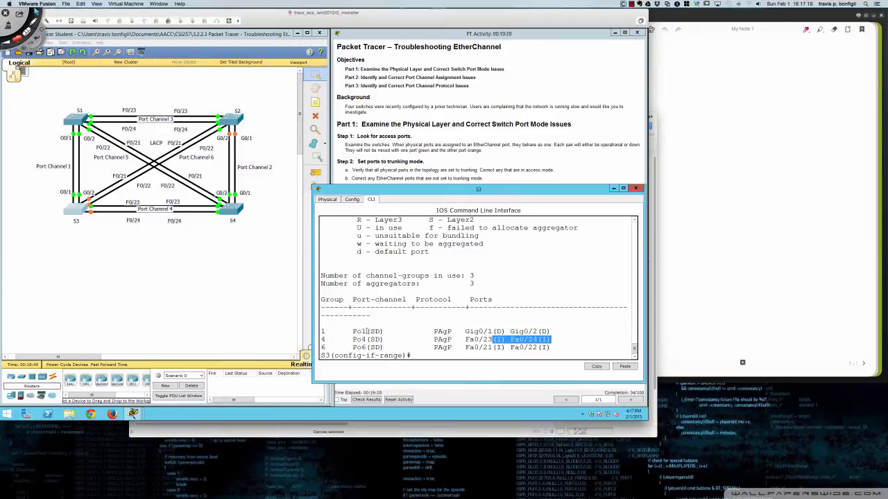
left_click_drag(368, 331, 385, 347)
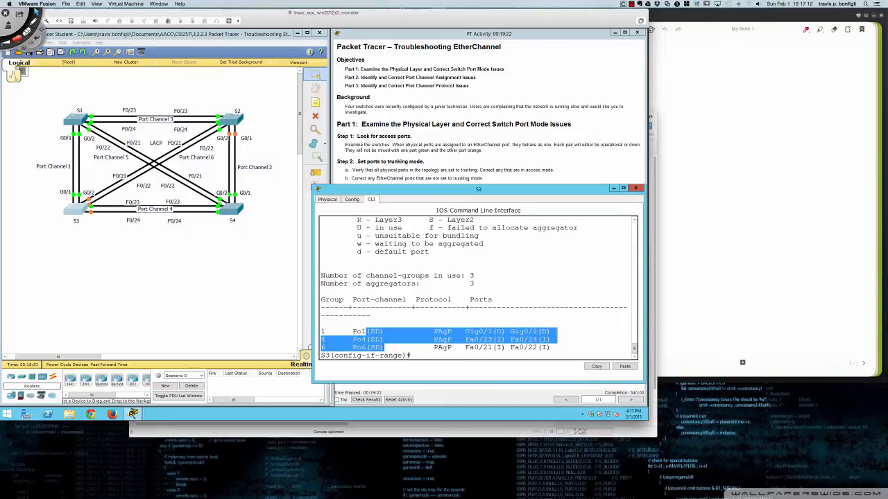
left_click(409, 344)
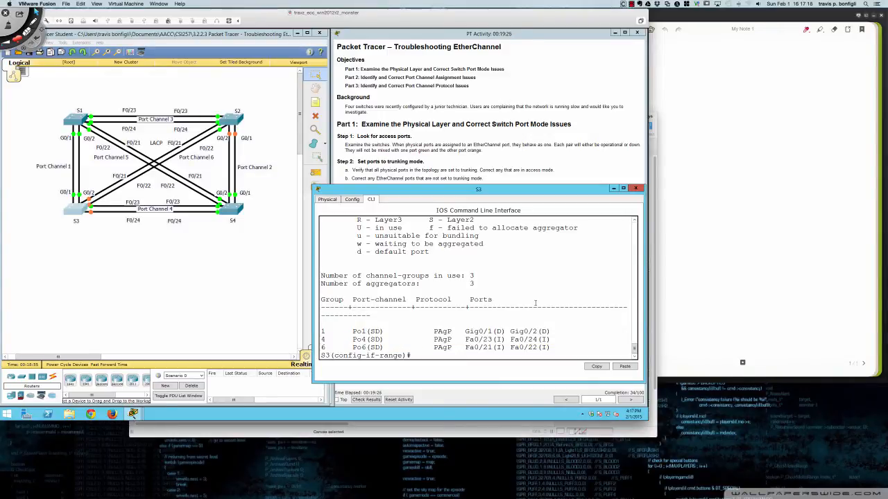
List S3's running configuration with "do sh run" and check the channel-group and switchport settings of FastEthernet0/21 to 0/24
key("Return")
key("Return")
key("Return")
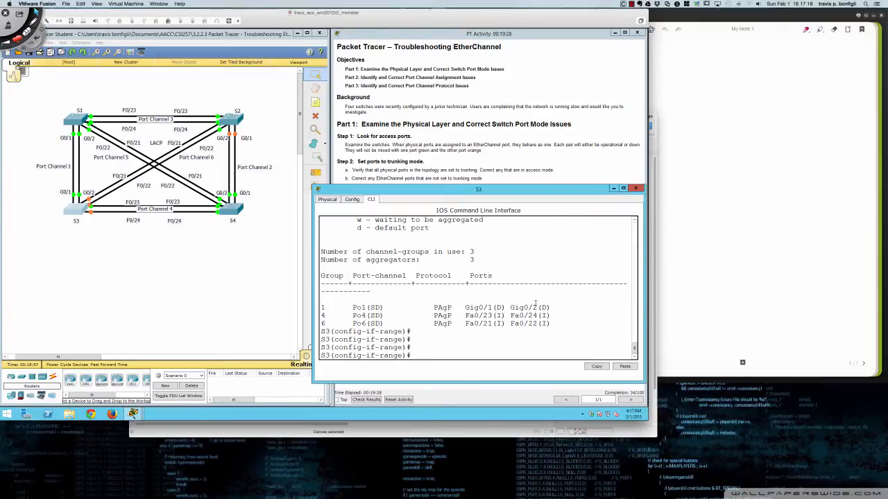
type("do sh run")
key("Return")
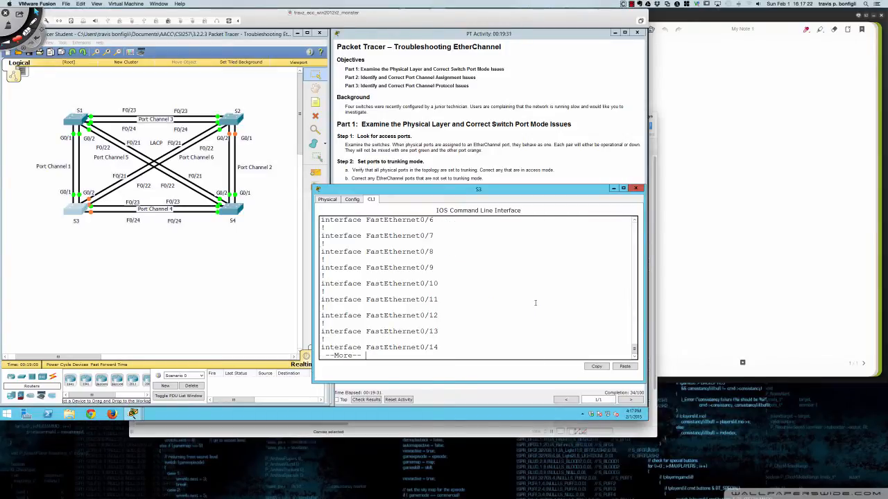
key("space")
key("Return")
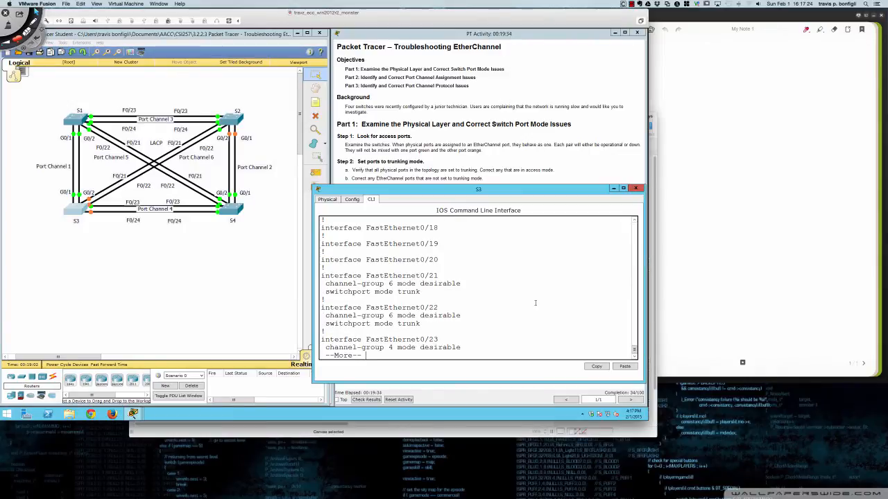
key("Return")
key("Return")
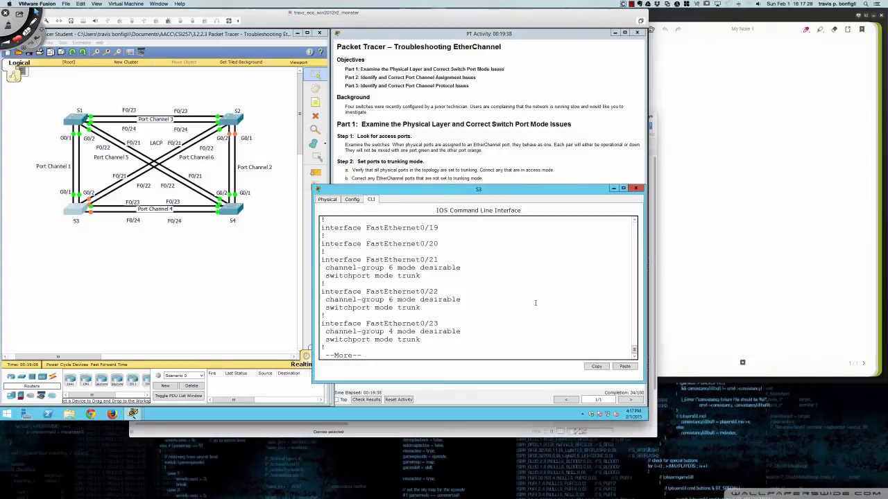
key("Return")
key("Return")
key("Return")
key("Return")
key("Return")
key("Return")
key("Return")
key("Return")
key("Return")
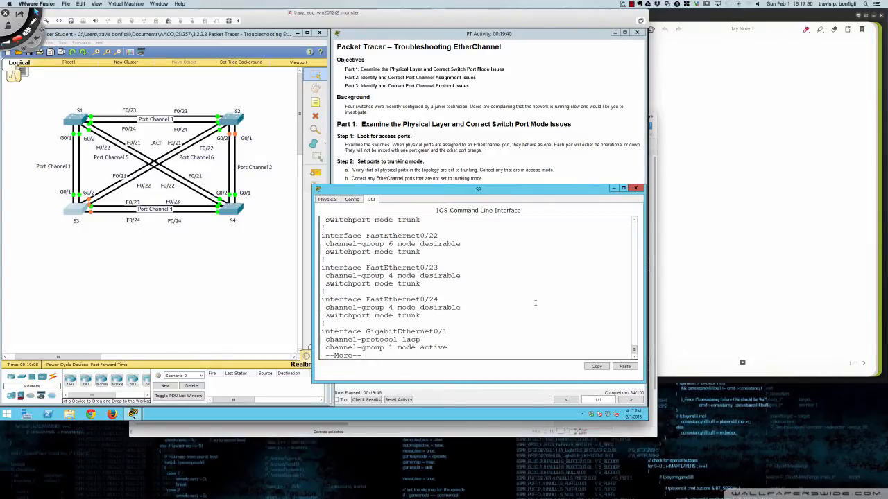
Check the channel protocol, channel group and switchport mode of S3's GigabitEthernet0/1 and 0/2 in the running configuration
key("Return")
key("Return")
key("Return")
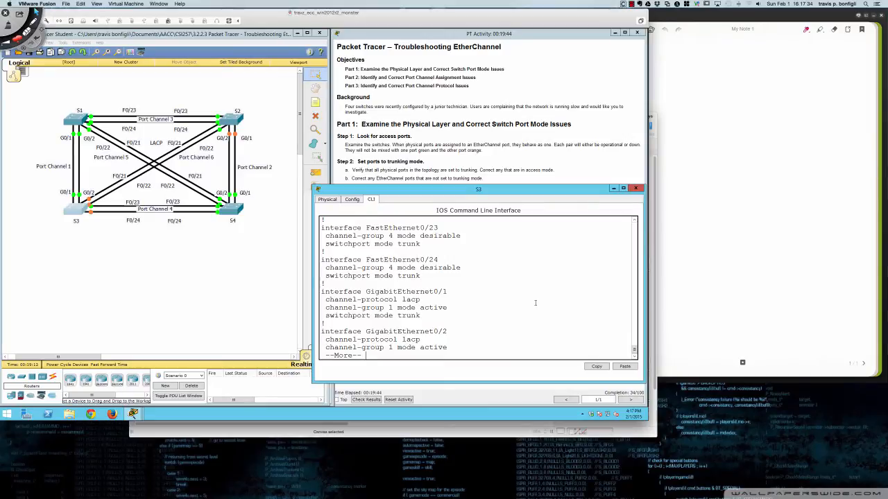
key("Return")
key("Return")
key("Return")
key("Return")
Enter interface range configuration for fa0/21 - 24 on S3
type("int")
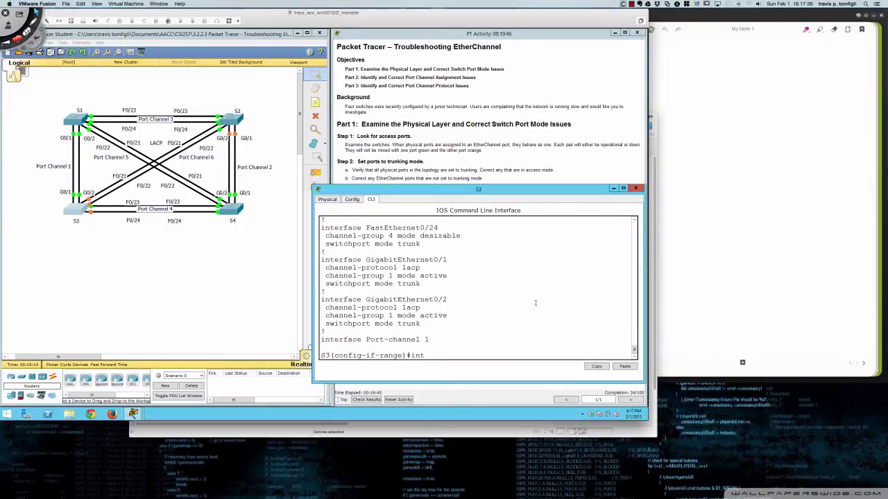
type(" ra fa0/21 - 24")
key("Return")
type("no swit")
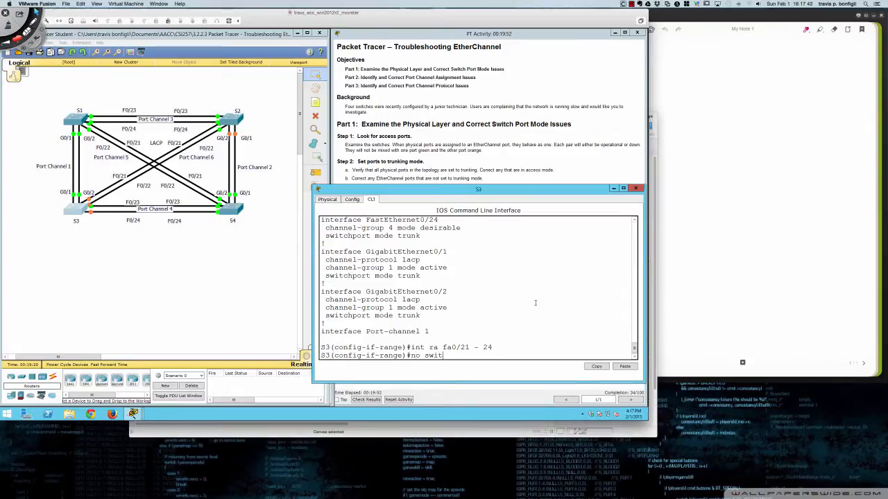
key("Tab")
type("m")
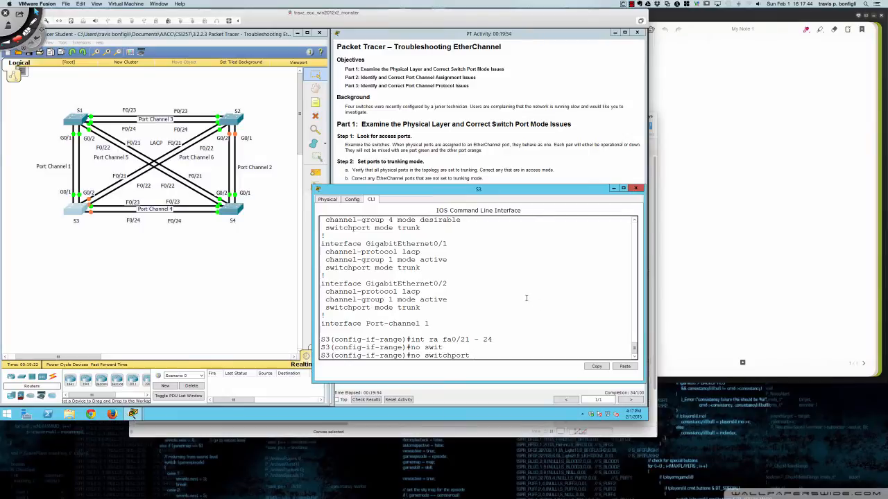
scroll(514, 303, "up", 4)
scroll(503, 302, "down", 3)
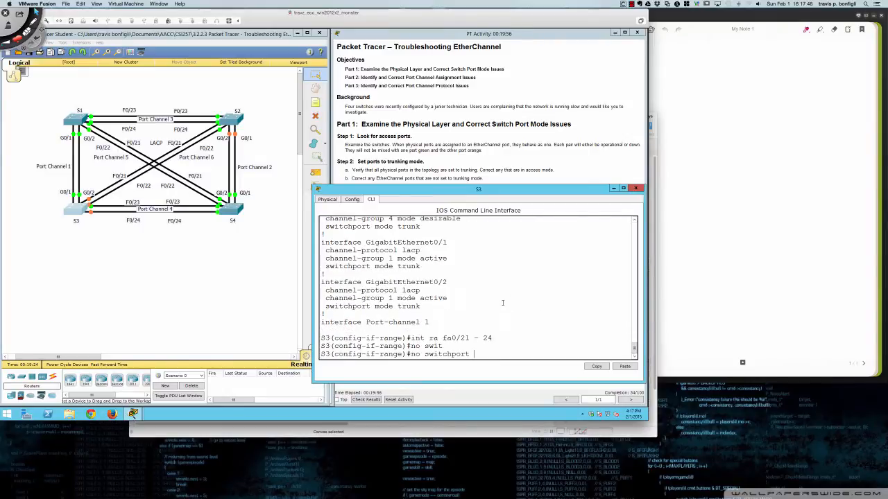
scroll(502, 302, "up", 4)
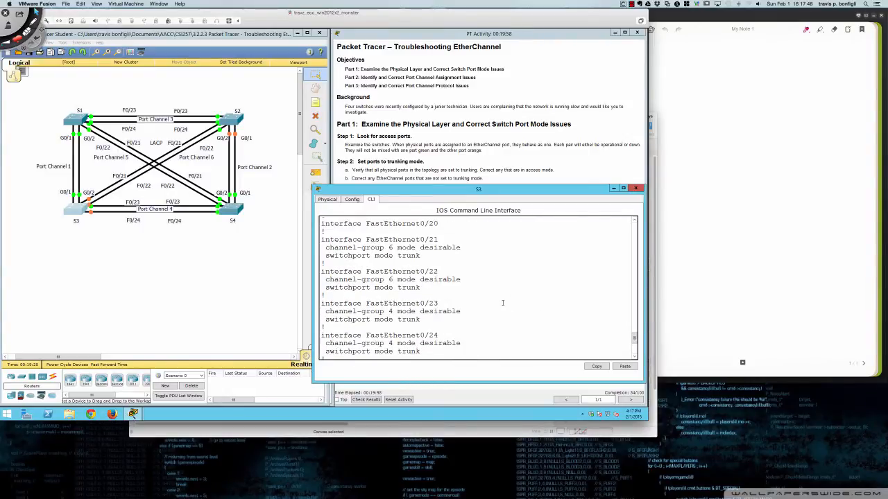
scroll(502, 302, "down", 5)
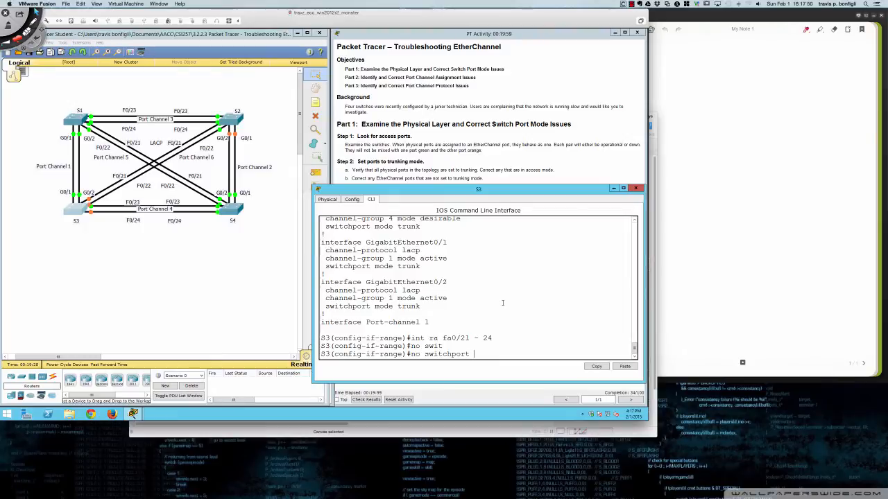
key("BackSpace")
key("BackSpace")
key("BackSpace")
key("BackSpace")
key("BackSpace")
key("BackSpace")
key("BackSpace")
key("BackSpace")
key("BackSpace")
key("BackSpace")
key("BackSpace")
key("BackSpace")
key("BackSpace")
key("BackSpace")
Remove the channel-group assignment from FastEthernet0/21 to 0/24 with a "no channel-group" command
type("no channel-group")
key("Return")
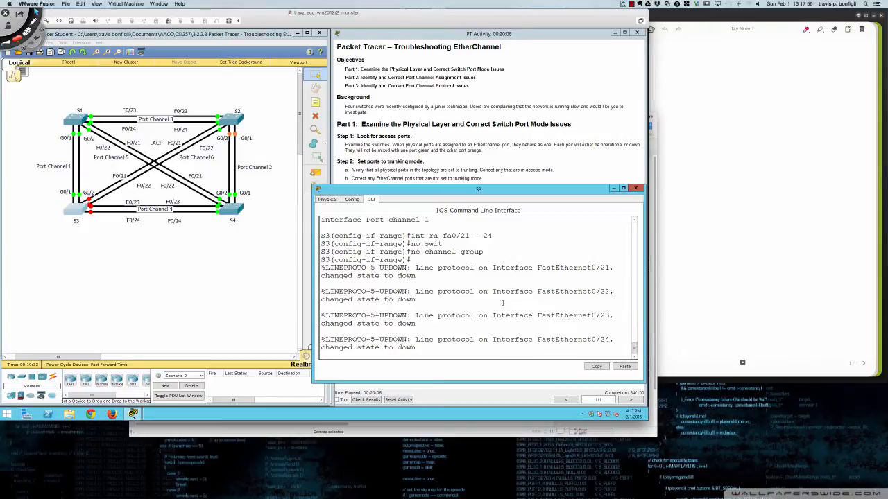
key("Return")
key("Return")
key("Return")
List S3's running configuration with "do sh run" and check which channel settings FastEthernet0/21 to 0/24 still have
type("do sh run")
key("Return")
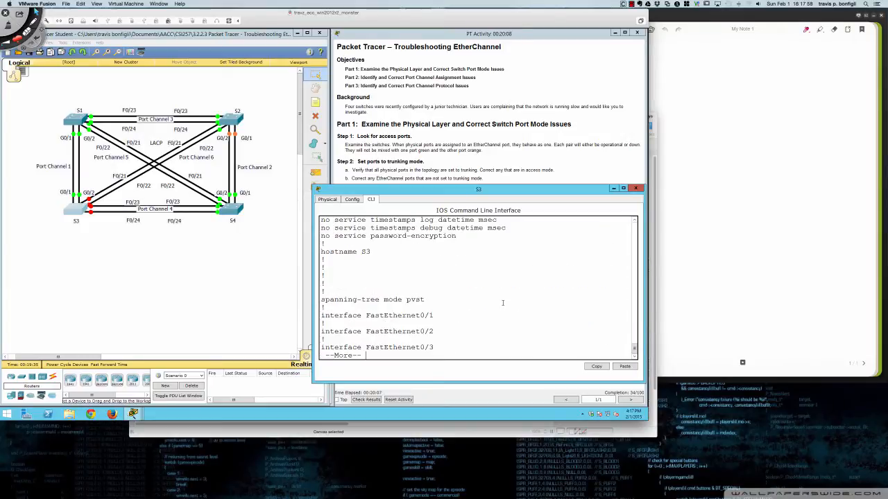
key("space")
key("Return")
key("Return")
key("Return")
key("Return")
key("Return")
key("Return")
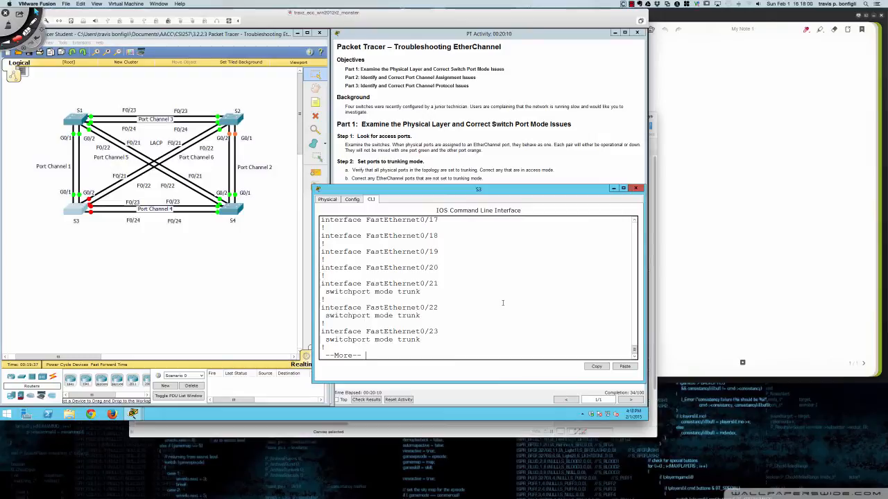
key("Return")
key("Return")
key("Return")
key("Return")
key("Return")
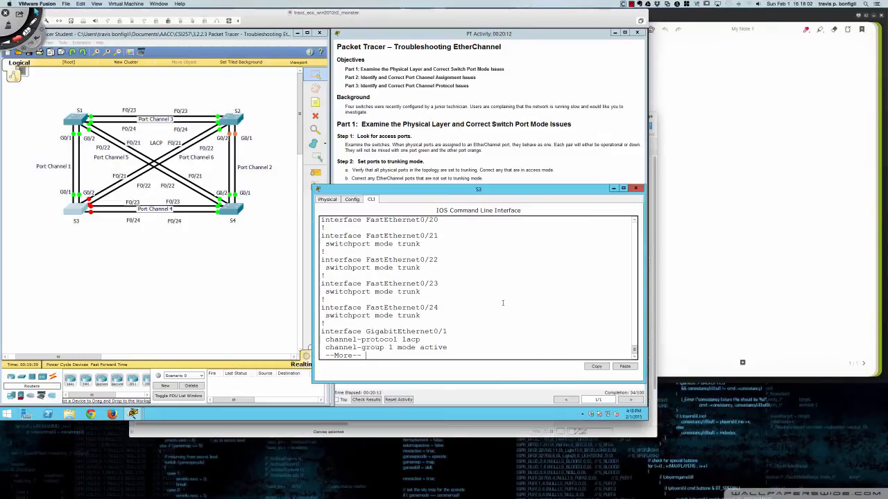
key("q")
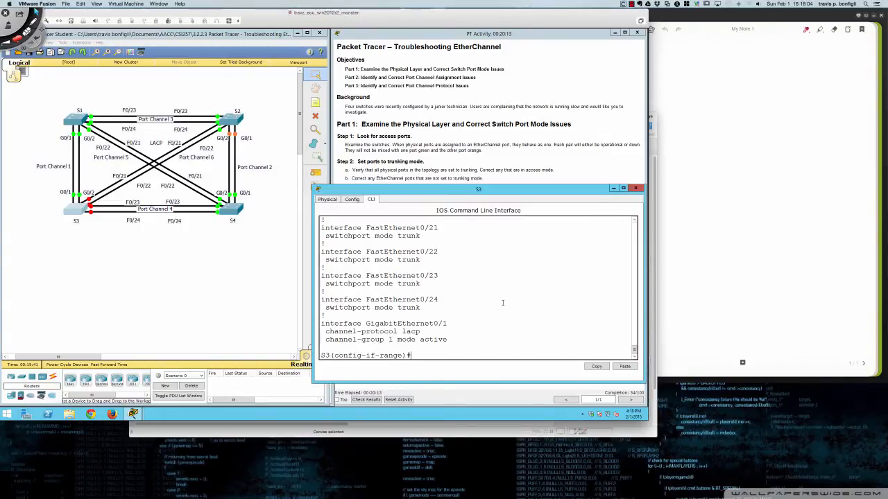
List the running configuration again and examine the Port-channel interfaces and the earlier channel-group numbers of FastEthernet0/21 to 0/24
type("do sh run")
key("Return")
key("space")
key("space")
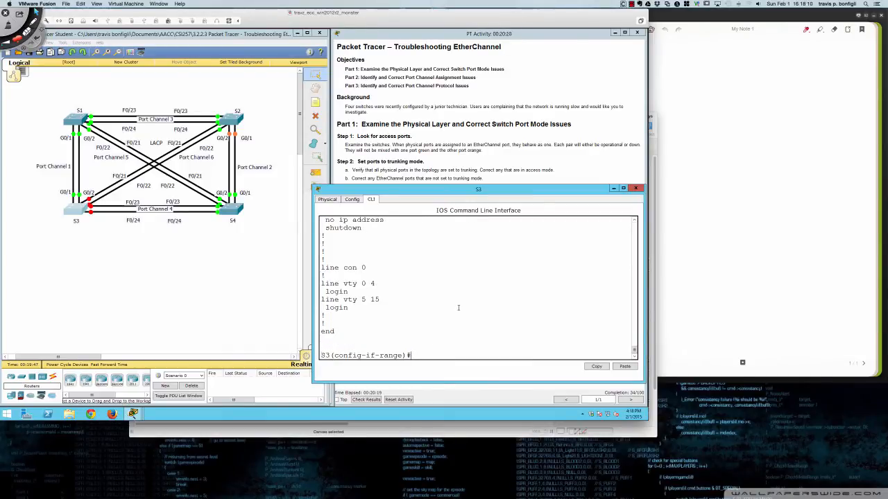
scroll(458, 307, "up", 6)
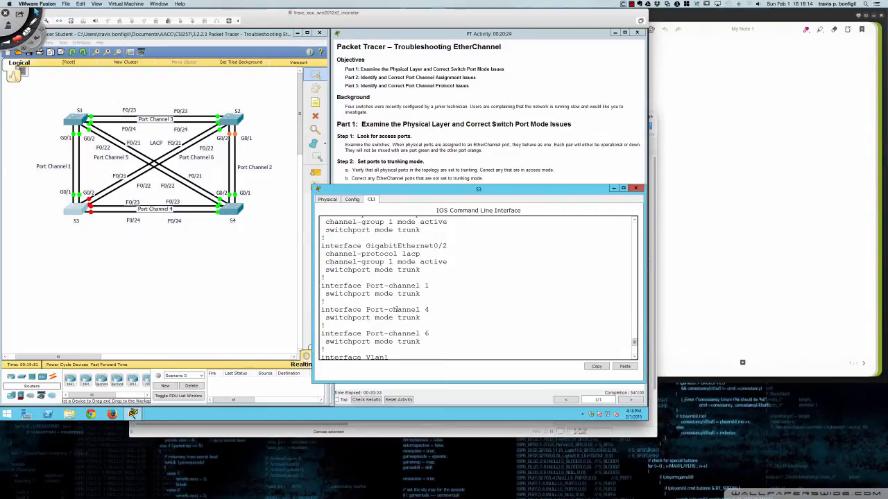
scroll(465, 318, "up", 3)
scroll(464, 317, "up", 15)
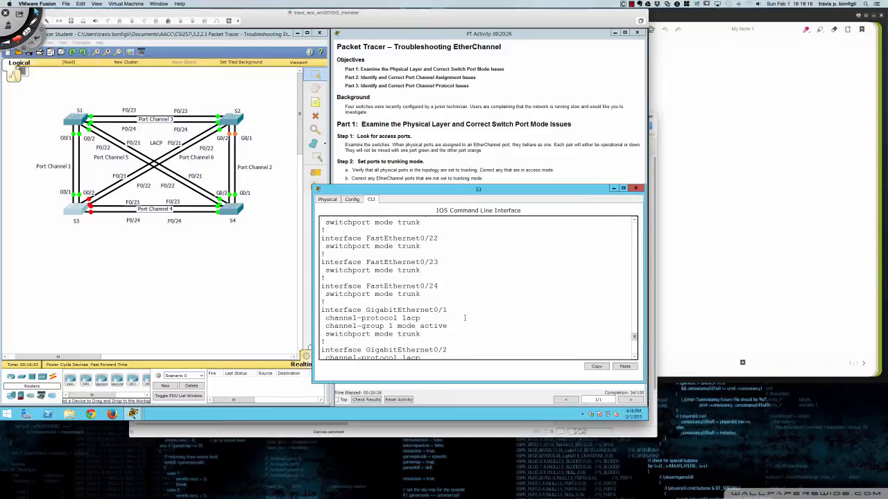
scroll(460, 317, "up", 20)
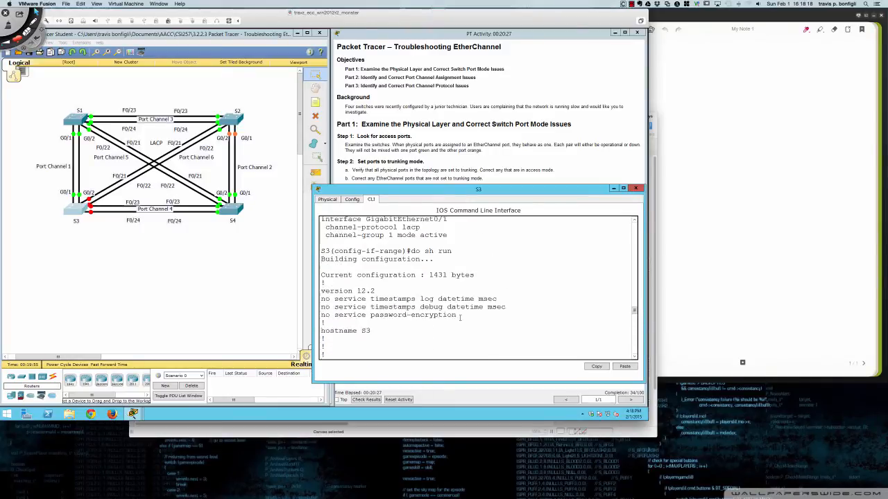
scroll(460, 318, "up", 20)
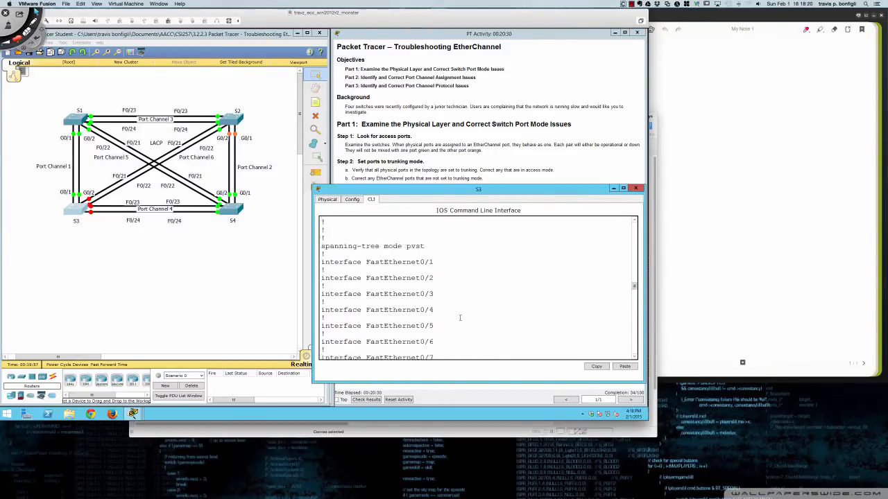
scroll(460, 317, "up", 8)
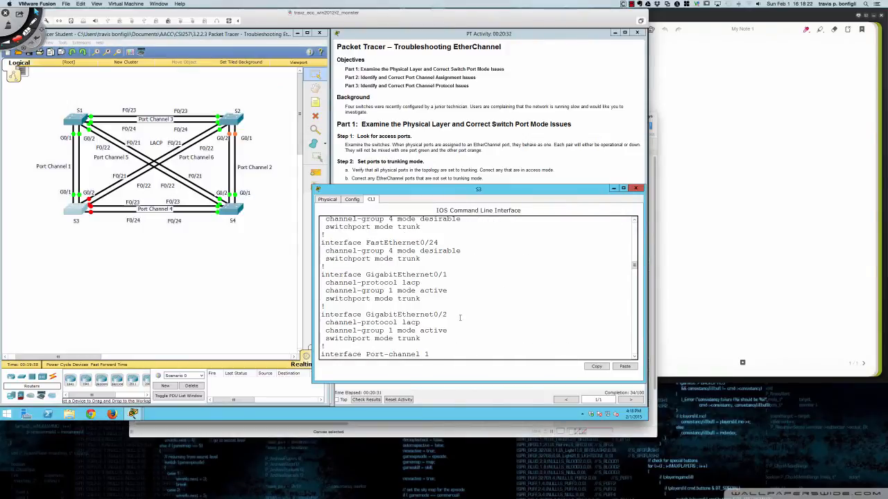
scroll(460, 317, "up", 5)
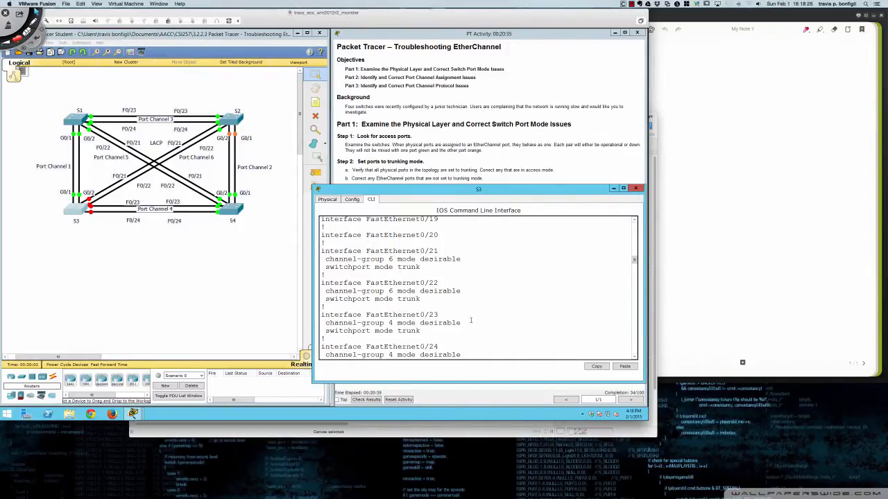
Set interface range fa0/21 - 22 to channel protocol LACP and assign it to channel-group 6 in active mode
key("Return")
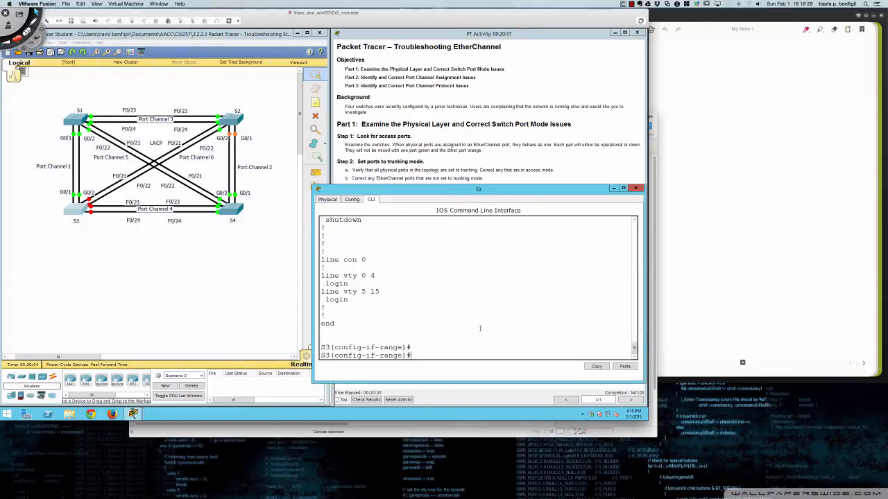
type("int ra fa0/21 - 22")
key("Return")
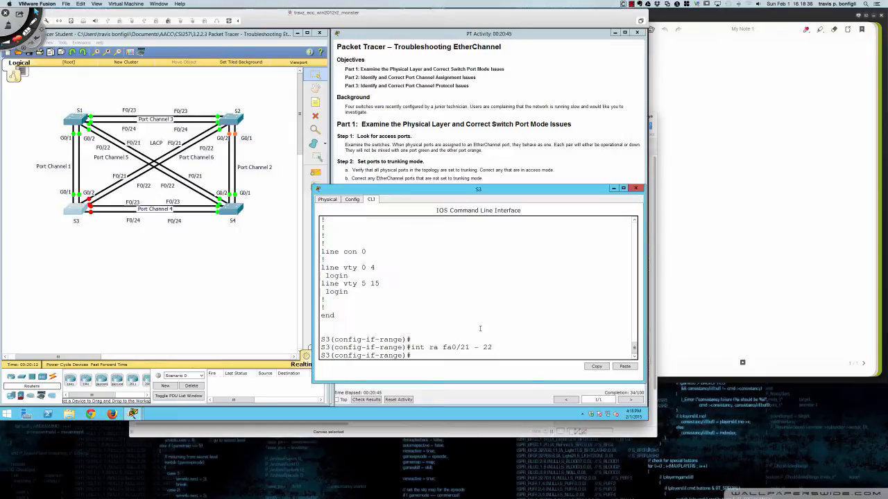
type("channel-pro")
key("Tab")
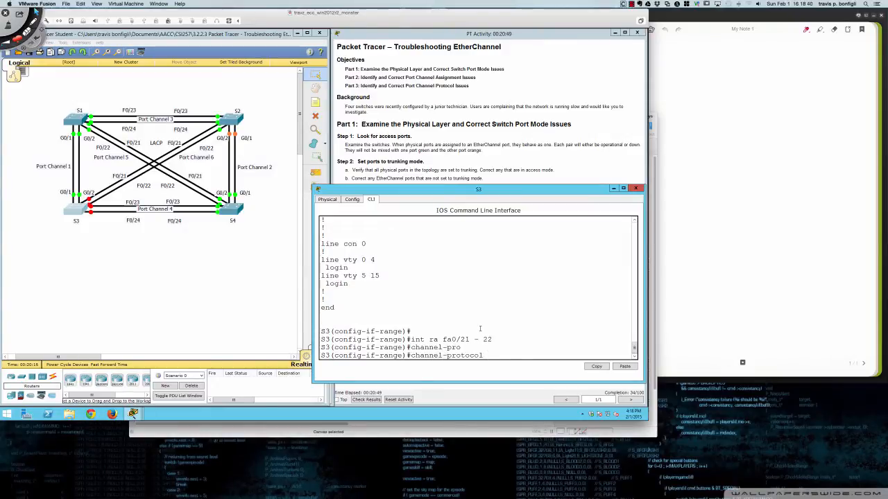
type("lacp")
key("Return")
type("channel")
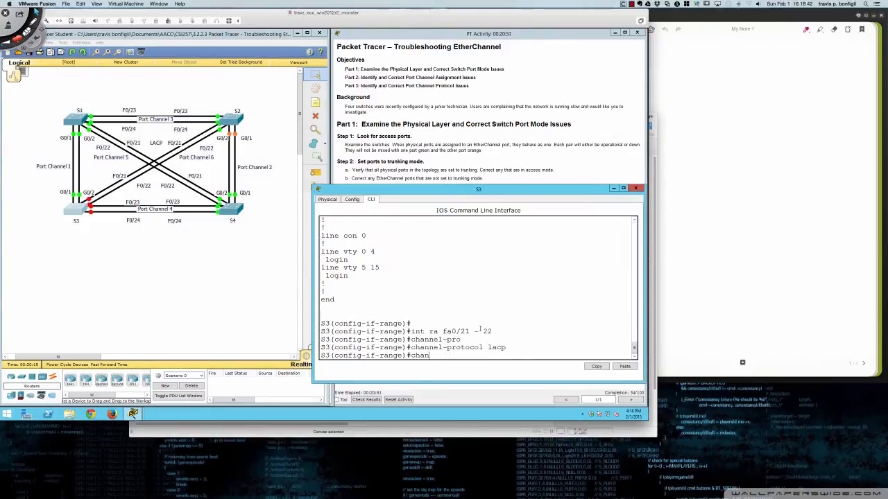
type("-group")
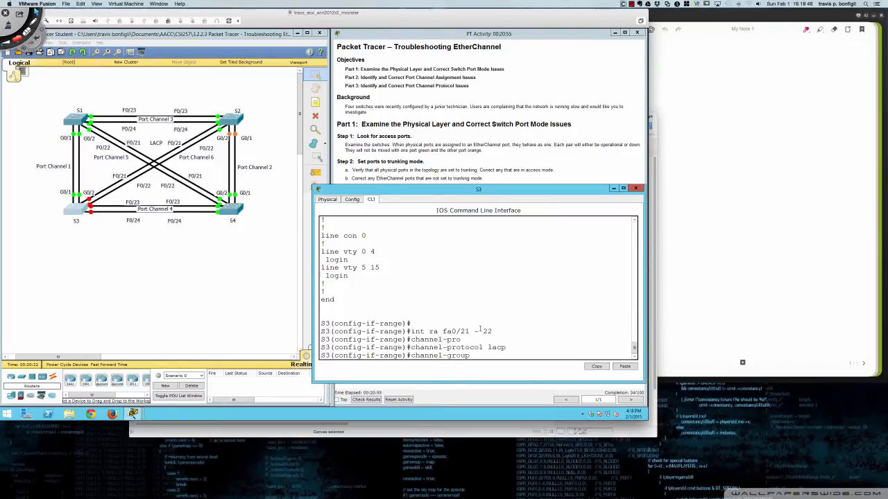
type(" 6 mode active")
key("Return")
key("Return")
key("Return")
key("Return")
Set the channel protocol of interface range fa0/23 - 24 to LACP
type("i")
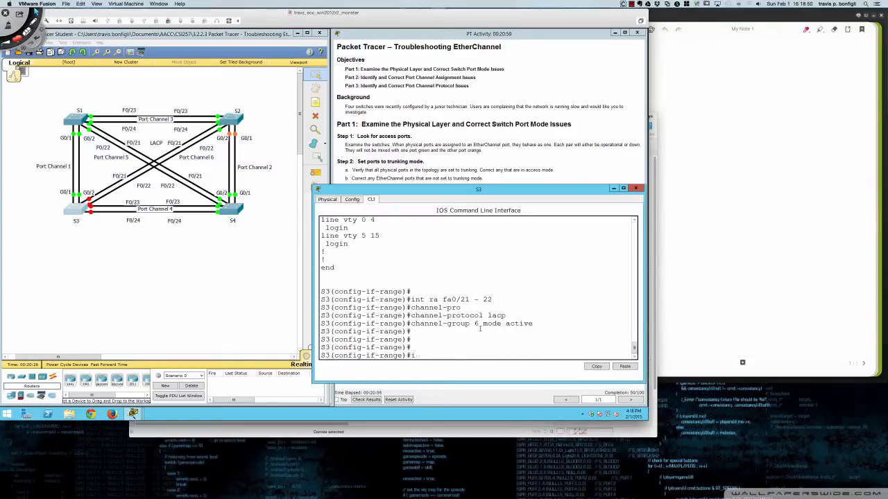
type("nt ra fa0/23 - 24")
key("Return")
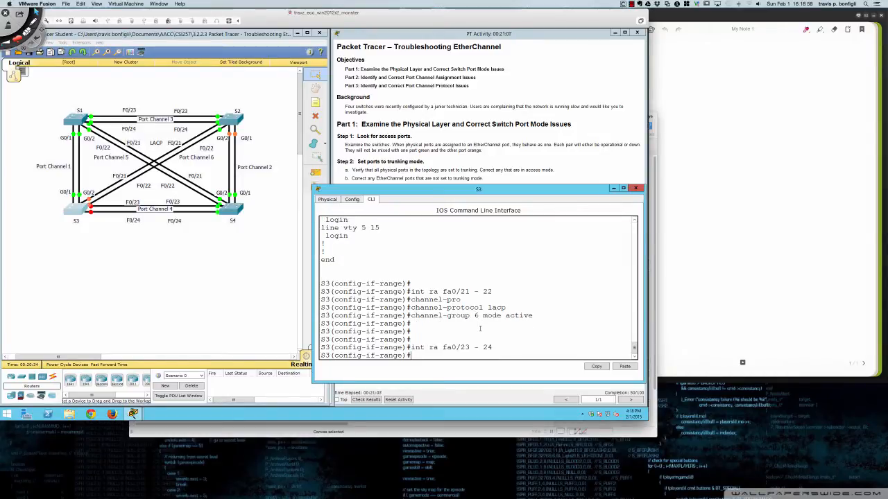
type("channel-pro")
key("Tab")
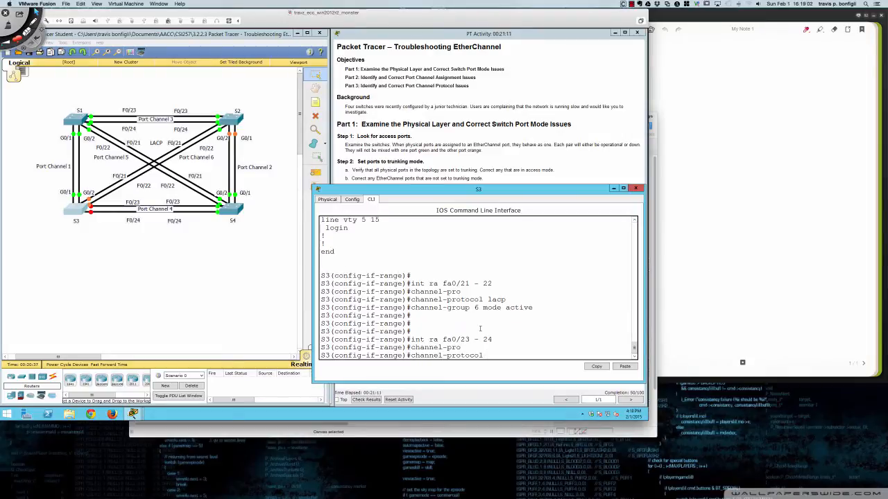
type("lacp")
key("Return")
Assign FastEthernet0/23 and 0/24 to channel-group 6 in active mode
type("channel")
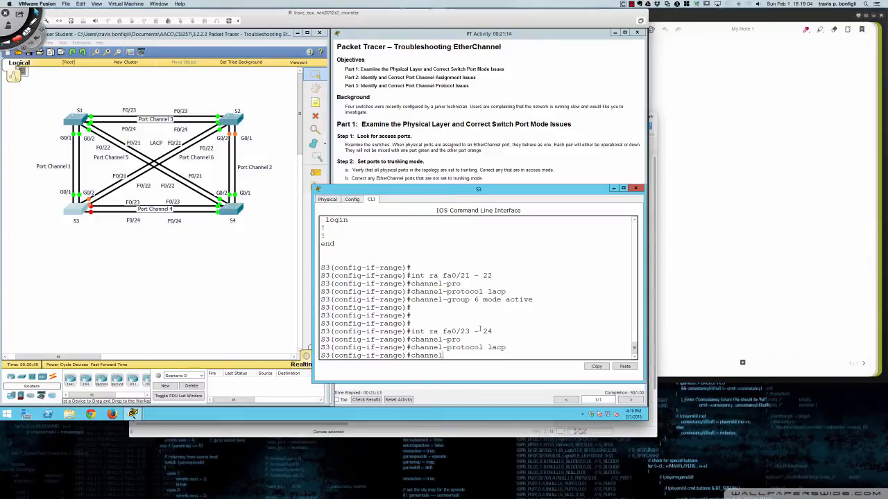
type("-group 6 mode active")
key("Return")
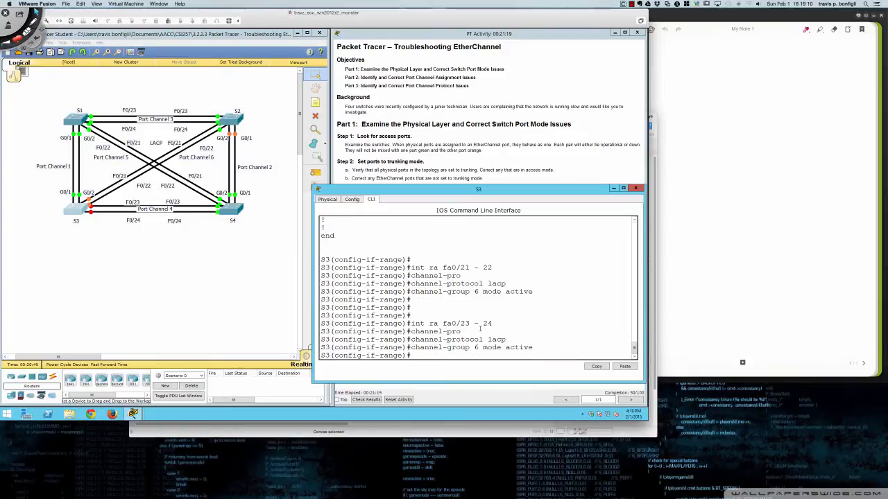
Remove FastEthernet0/23 and 0/24 from channel-group 6 by negating the last channel-group command
key("Up")
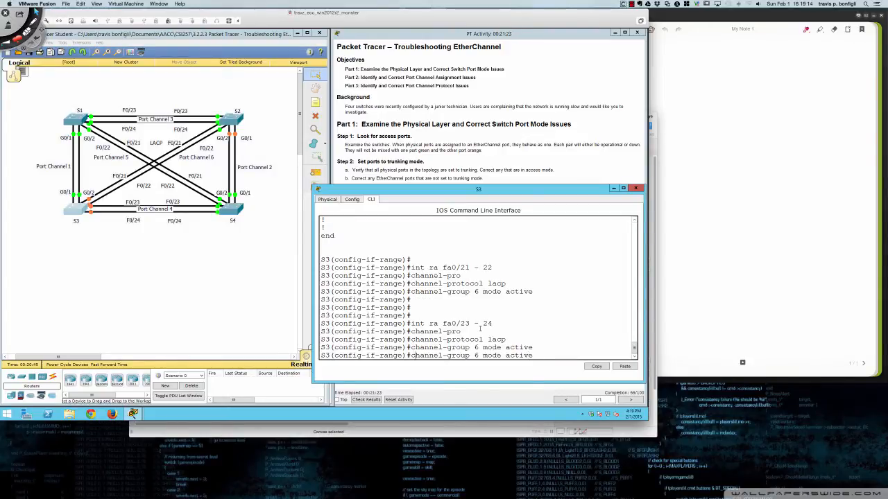
type("no")
key("Return")
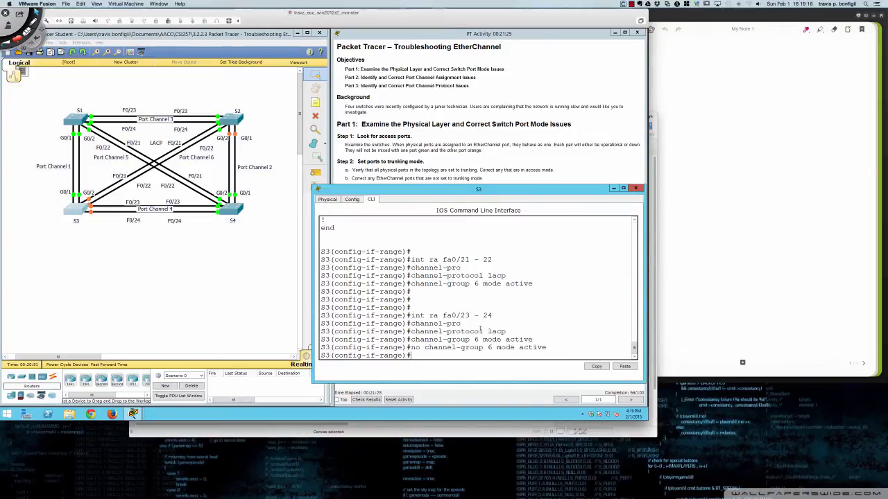
Look back through the earlier running-configuration output for the channel group that FastEthernet0/23 and 0/24 belong to
scroll(458, 314, "up", 9)
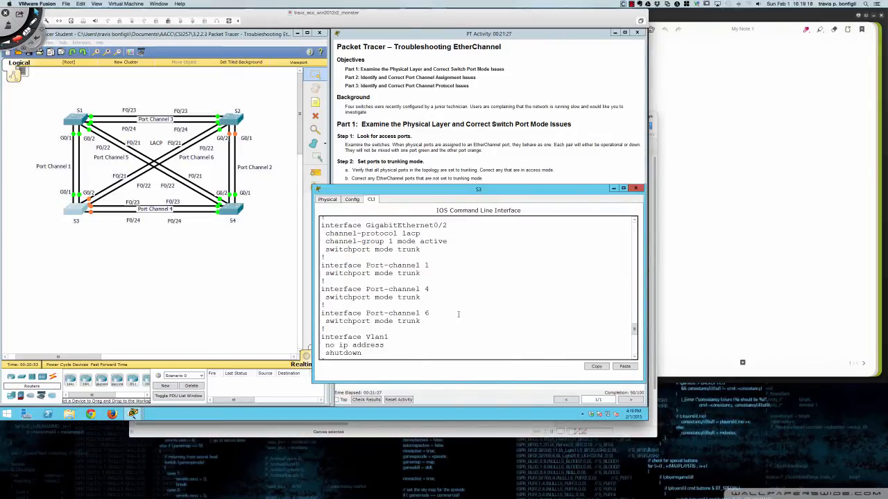
scroll(458, 314, "up", 10)
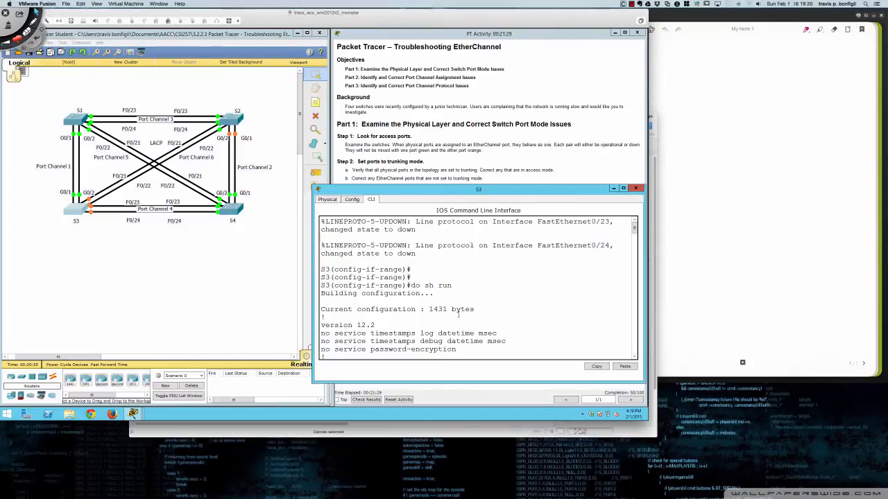
scroll(458, 314, "down", 12)
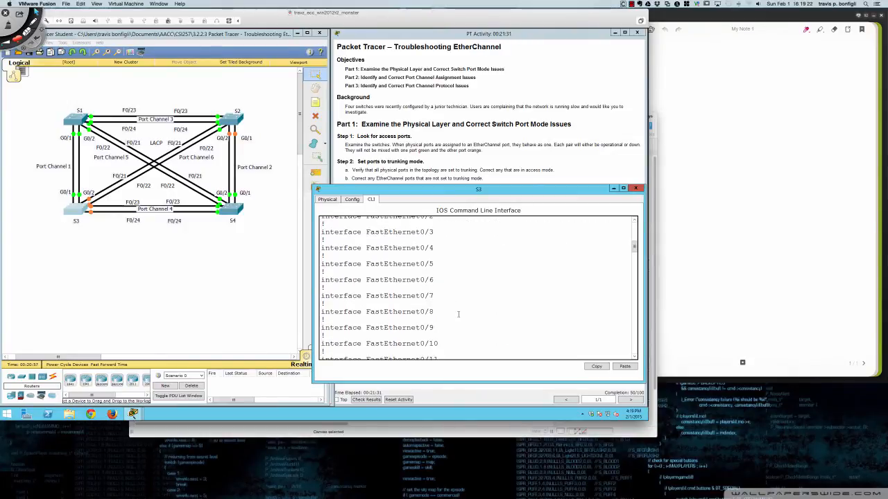
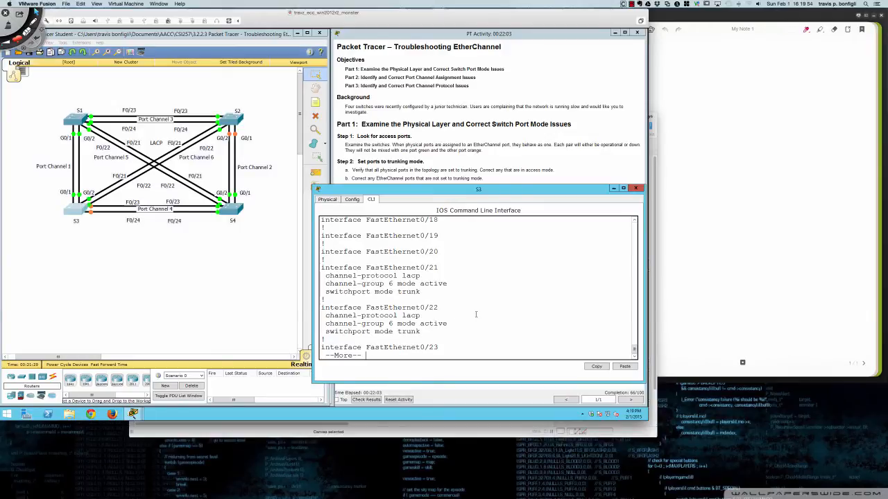
Check the channel protocol, channel group and switchport mode of FastEthernet0/23 and 0/24 in S3's running configuration
key("Return")
key("Return")
key("Return")
key("Return")
key("Return")
key("Return")
key("Return")
key("Return")
key("Return")
key("Return")
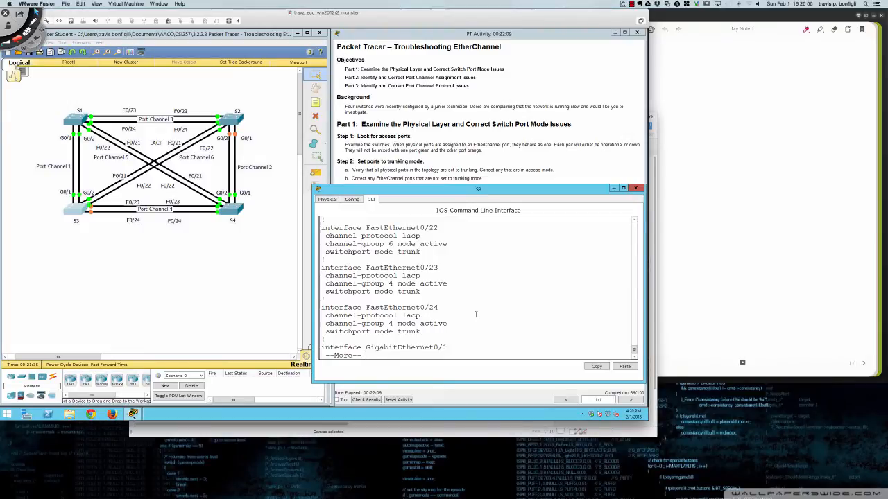
Read the GigabitEthernet and Port-channel interface settings in the remainder of S3's running configuration
key("Return")
key("Return")
key("Return")
key("Return")
key("Return")
key("Return")
key("Return")
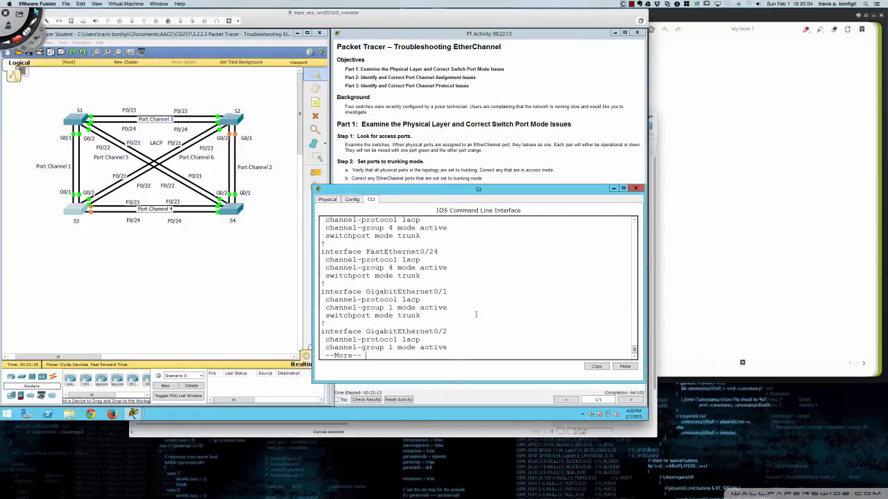
key("Return")
key("Return")
key("Return")
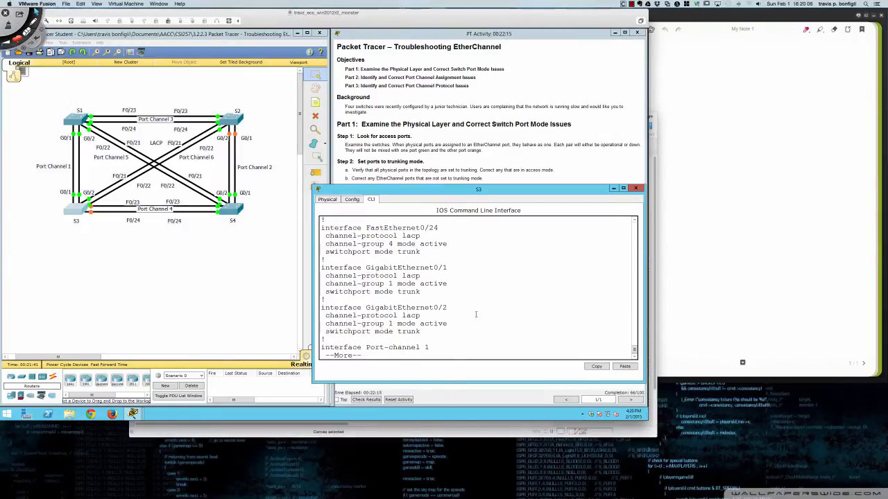
key("Return")
key("Return")
key("Return")
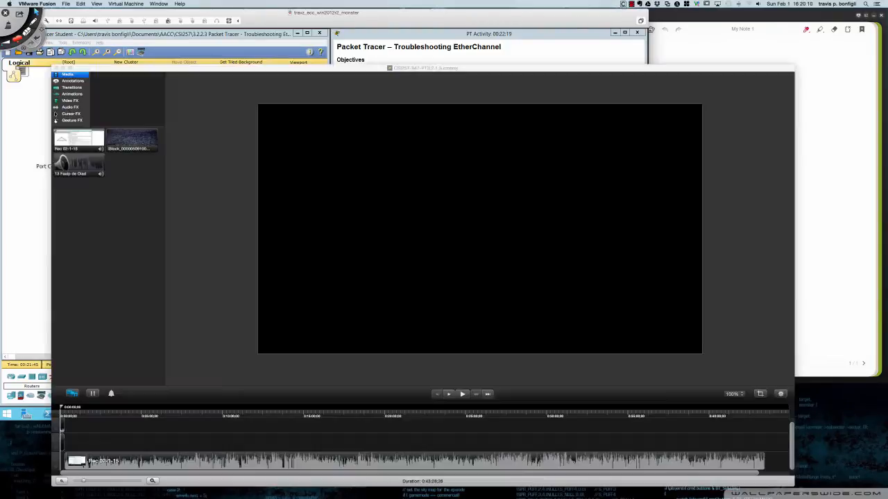
key("Return")
key("Return")
key("Return")
key("Return")
key("Return")
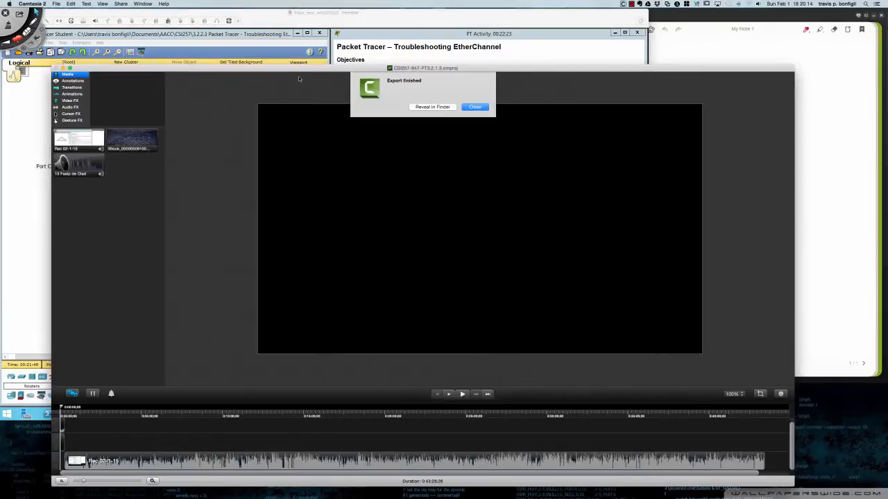
Dismiss the export notice in Camtasia and close its project window to return to S3's command line
left_click(474, 107)
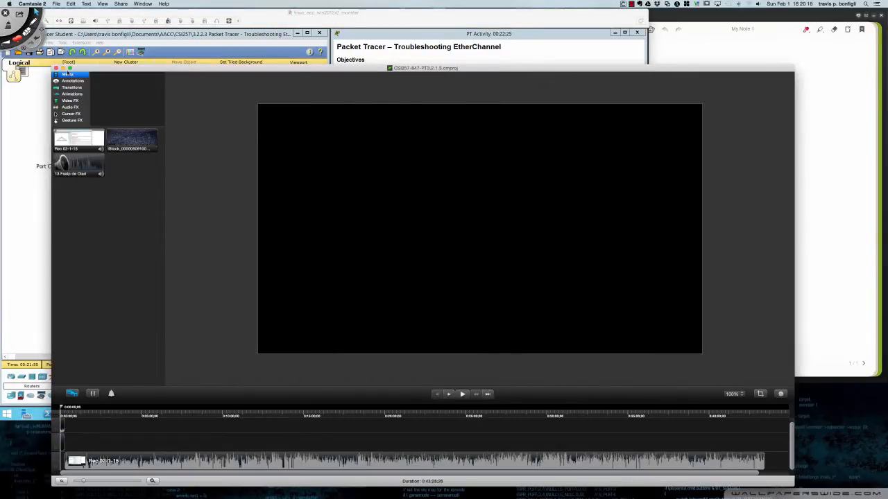
left_click(56, 67)
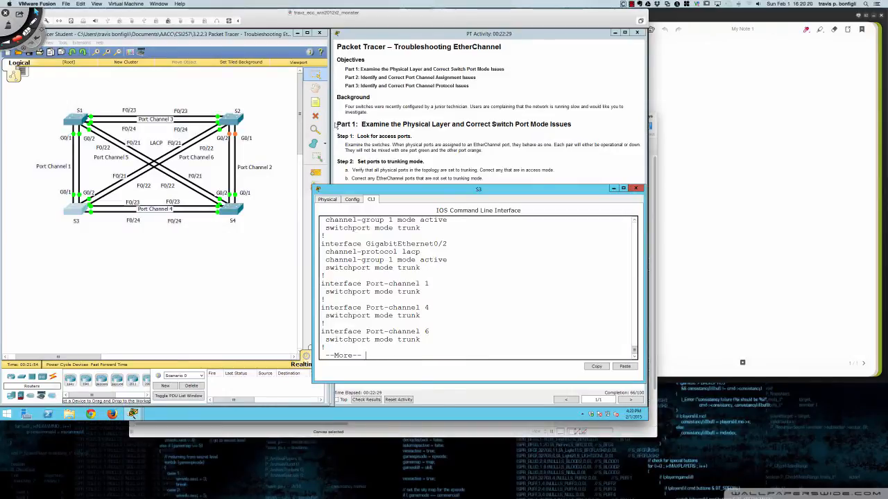
Display S3's EtherChannel group details and the EtherChannel summary to check each group's protocol and ports
key("space")
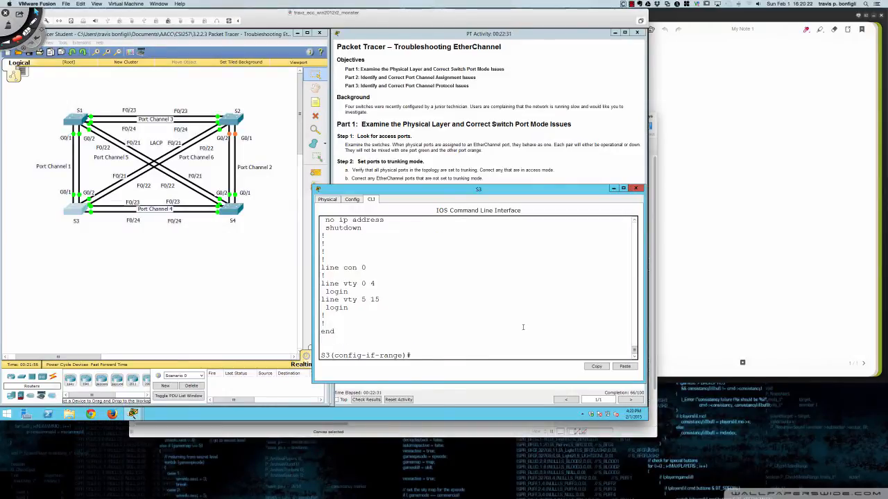
type("do sh ether")
key("Return")
key("space")
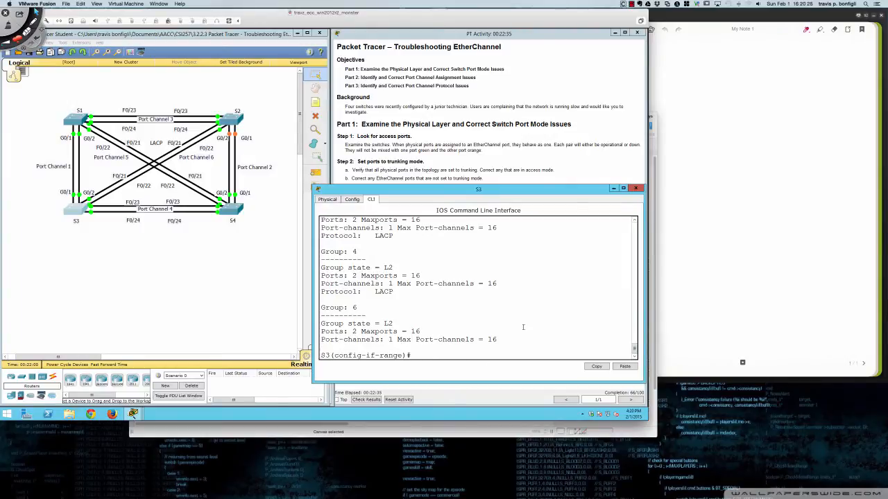
key("Up")
type("sum")
key("Return")
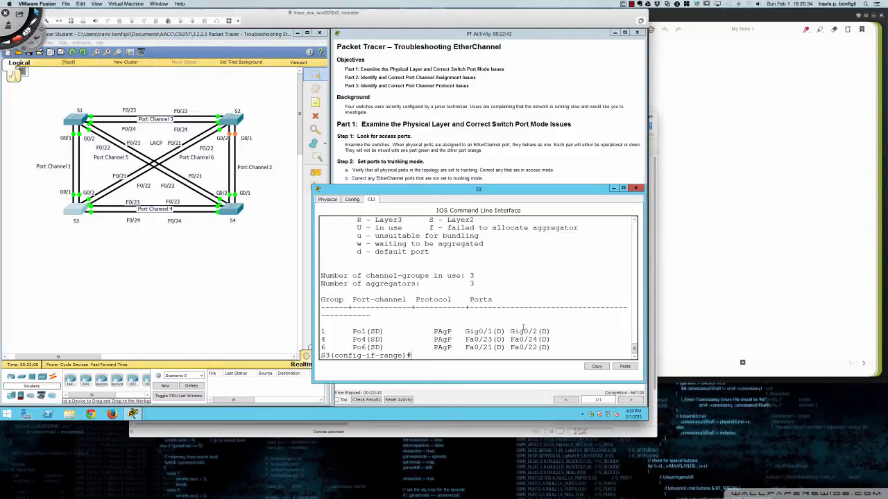
Page through S3's running configuration again to compare the channel protocol and channel-group settings
type("do sh run")
key("Return")
key("space")
key("space")
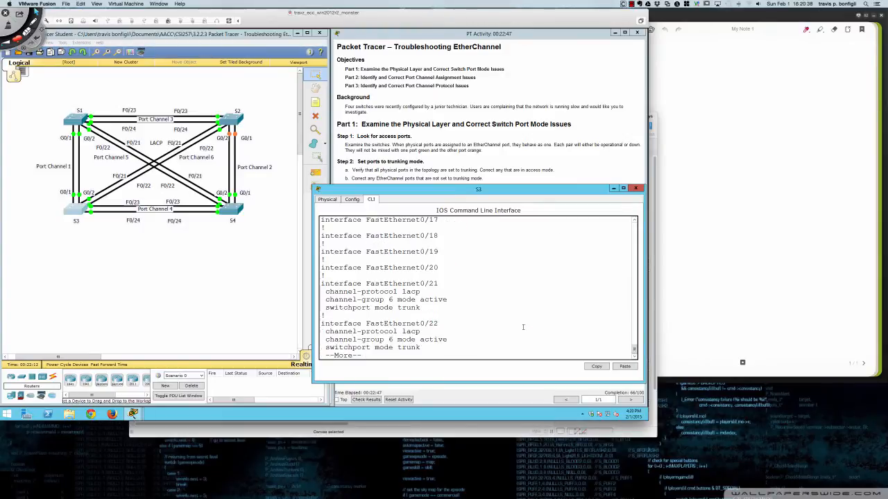
key("space")
key("space")
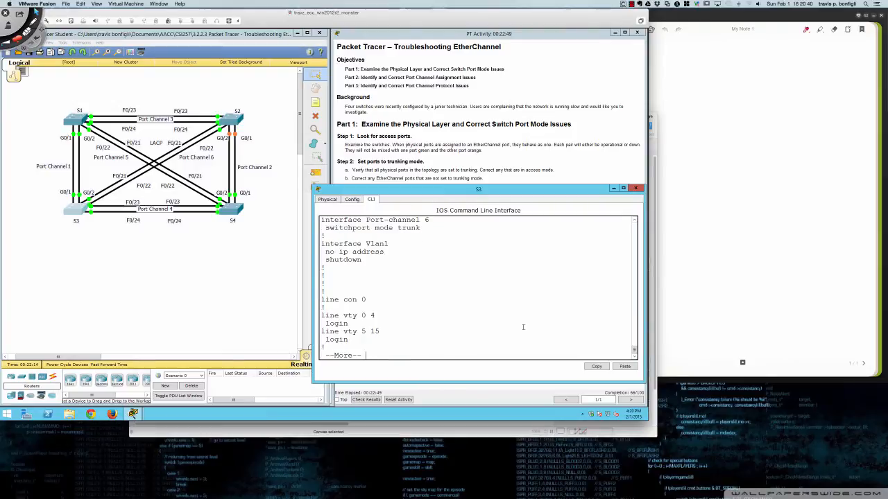
Leave the configuration listing, shut down Port-channel 1 on S3 and re-enable it
type("qint po")
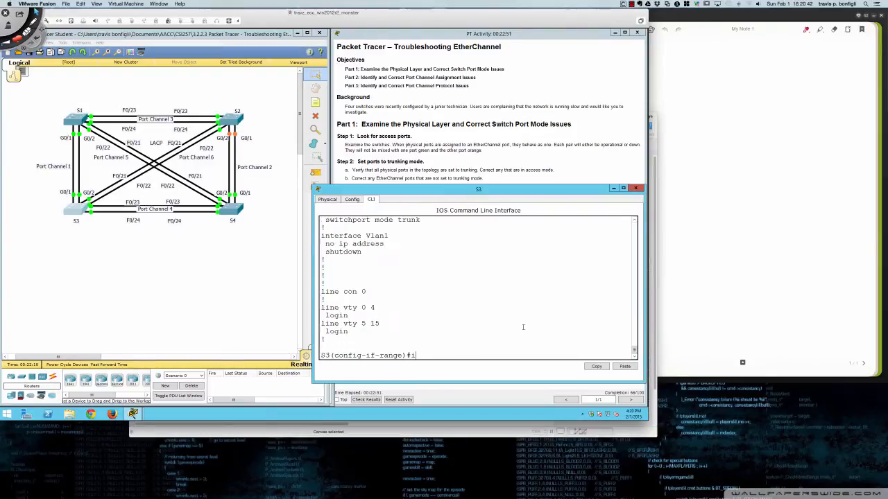
type("1")
key("Return")
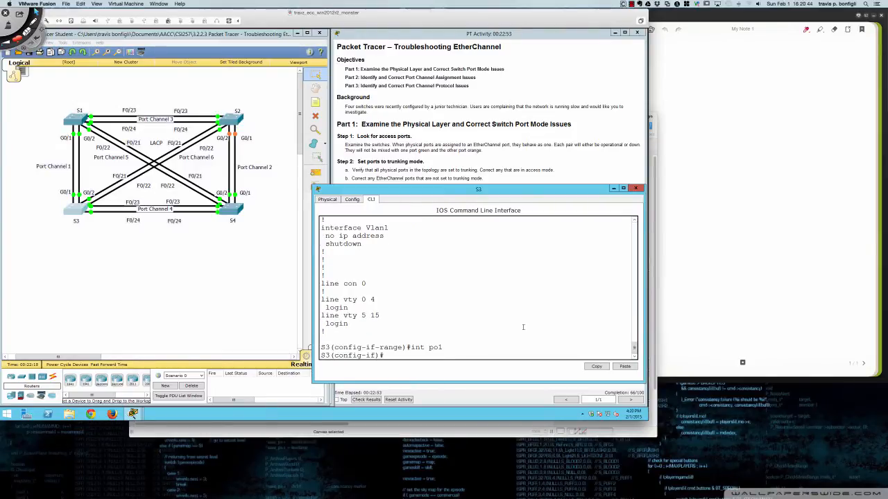
type("shut")
key("Return")
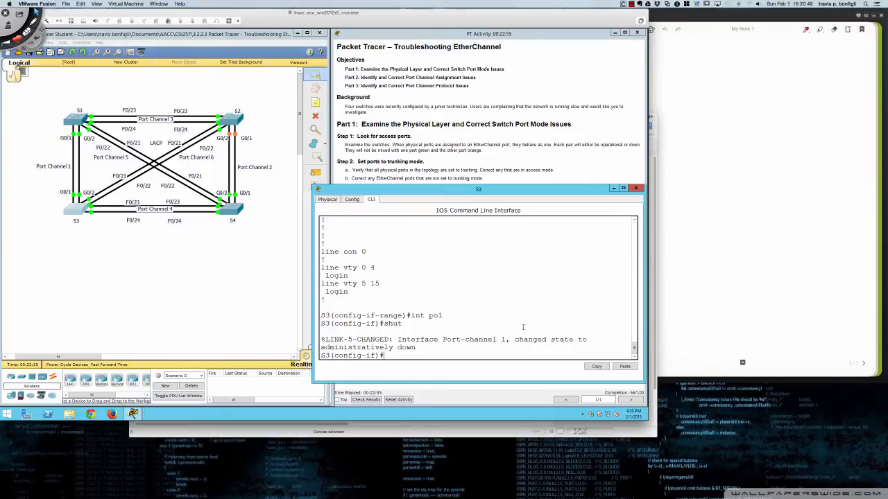
key("Return")
key("Return")
key("Return")
type("no shut")
key("Return")
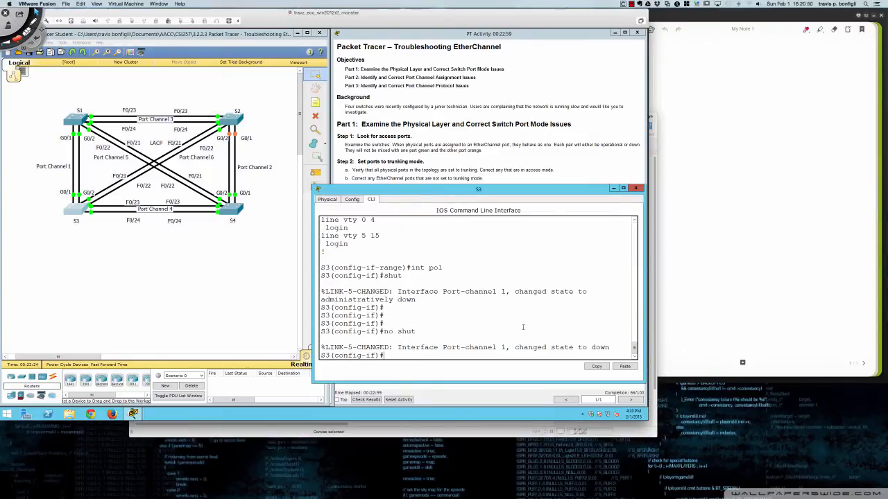
Check the status of S3's Port-channel interfaces in the brief IP interface listing
key("Return")
key("Return")
key("Return")
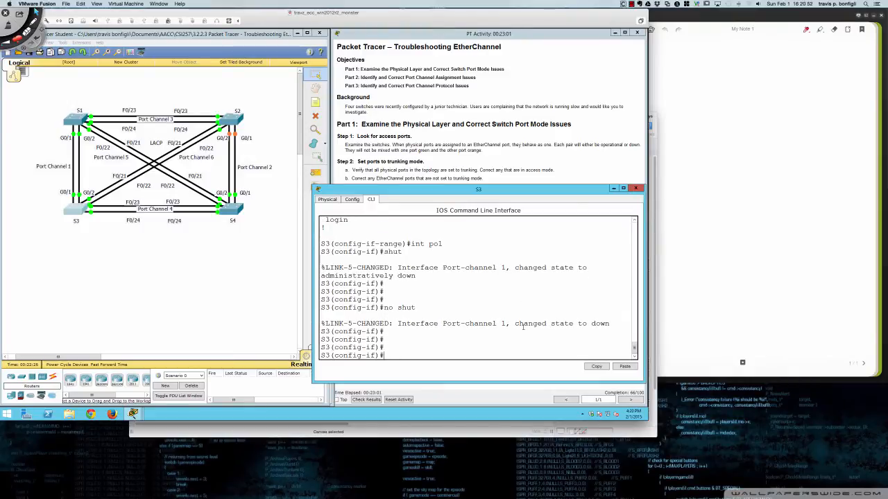
type("do sh ip int bri")
key("Return")
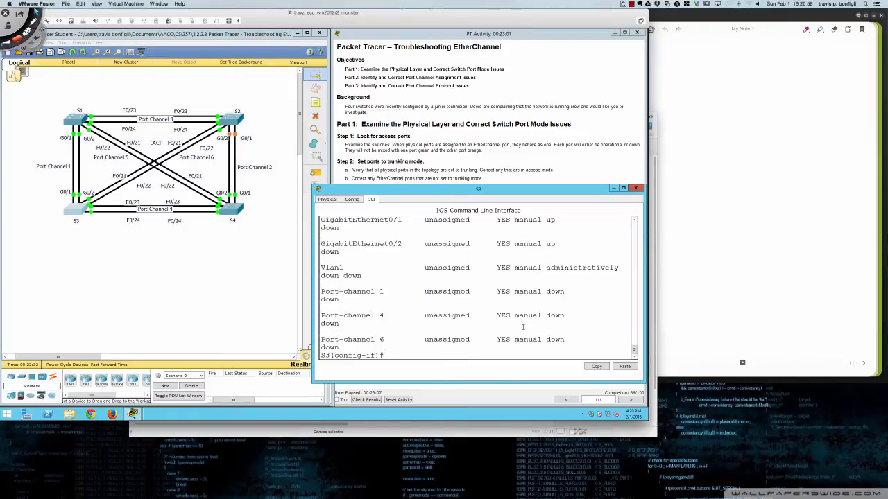
Shut down Port-channel 4 on S3 and re-enable it with no shutdown
type("int po4")
key("Return")
type("shut")
key("Return")
type("no shu")
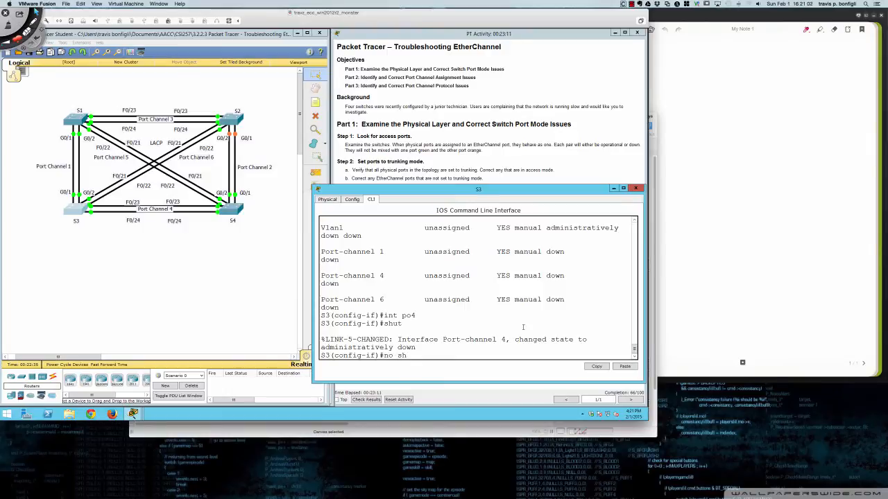
key("Return")
key("BackSpace")
type("no shut")
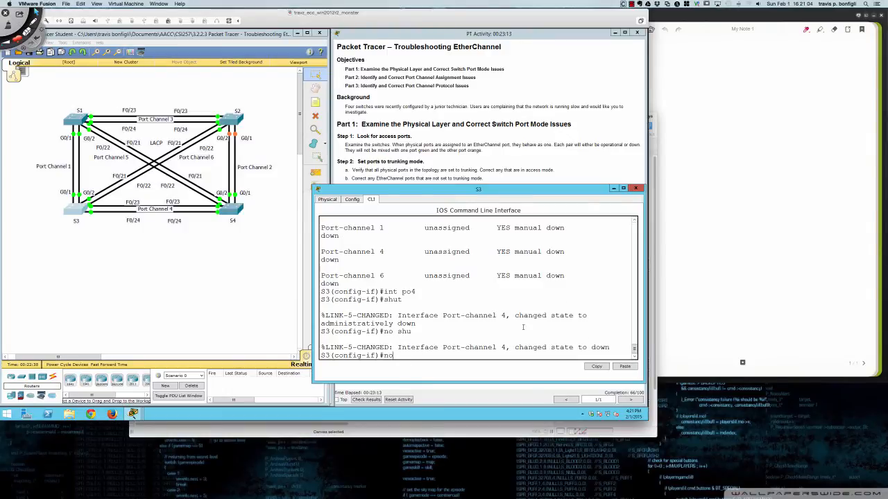
key("Return")
key("Return")
key("Return")
Shut down Port-channel 6 on S3 and re-enable it with no shutdown
type("in")
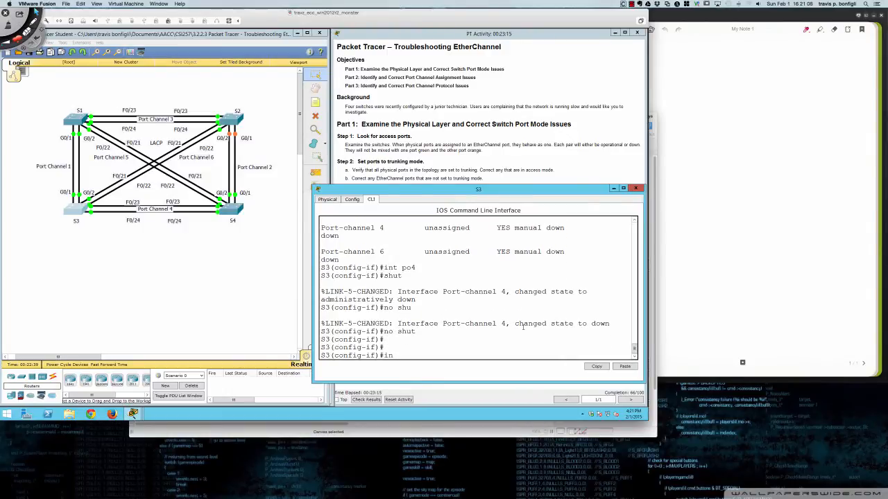
type("t po6")
key("Return")
type("shut")
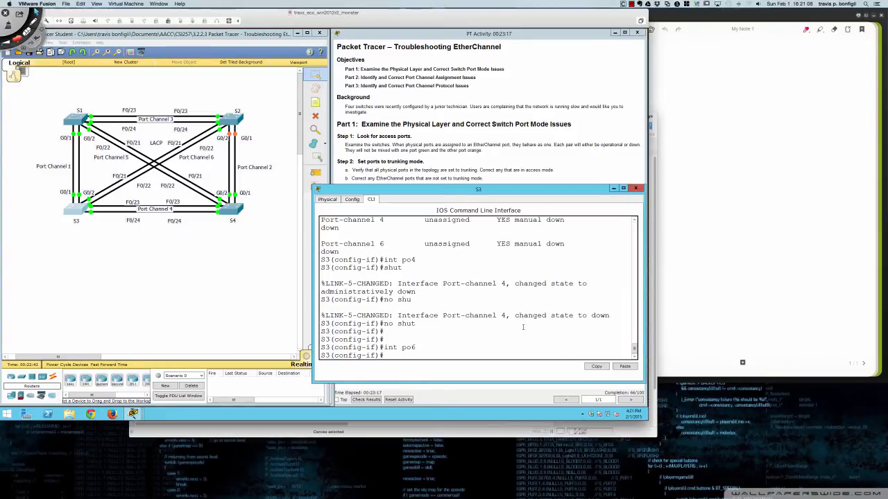
key("Return")
type("no shut")
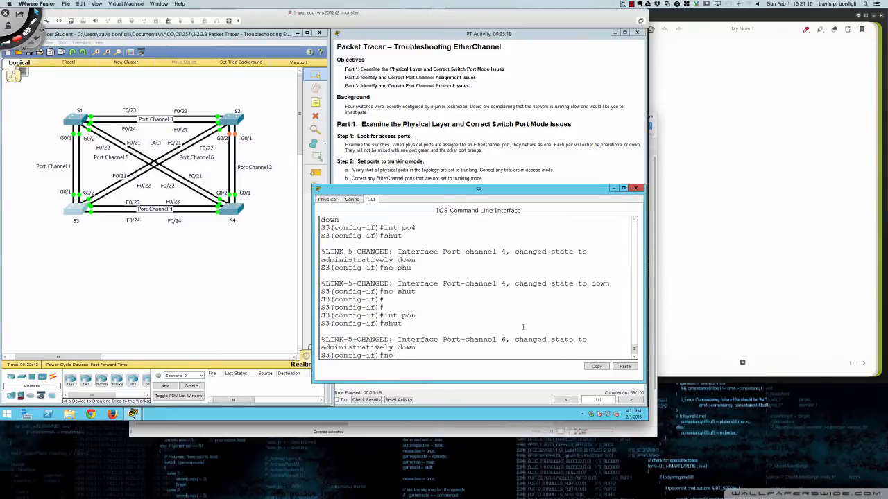
key("Return")
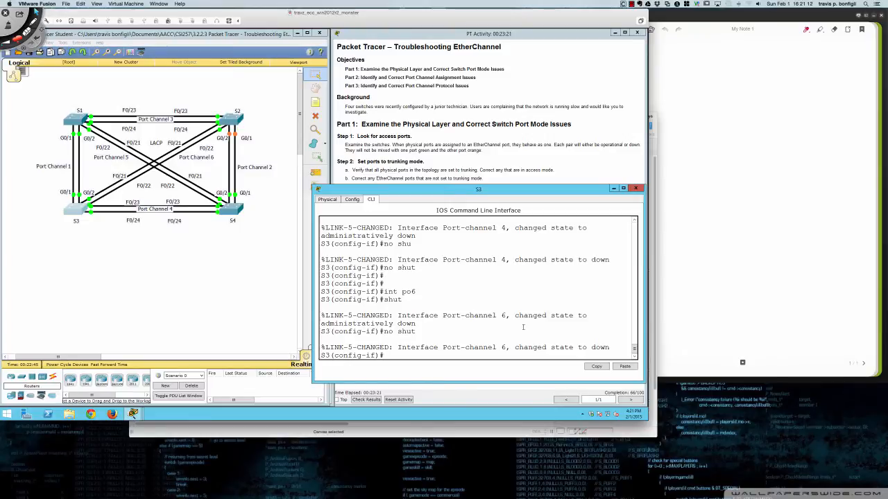
Recheck the protocol and port flags of groups 1, 4 and 6 in S3's EtherChannel summary
key("Return")
key("Return")
key("Return")
key("Return")
key("Return")
type("do sh ")
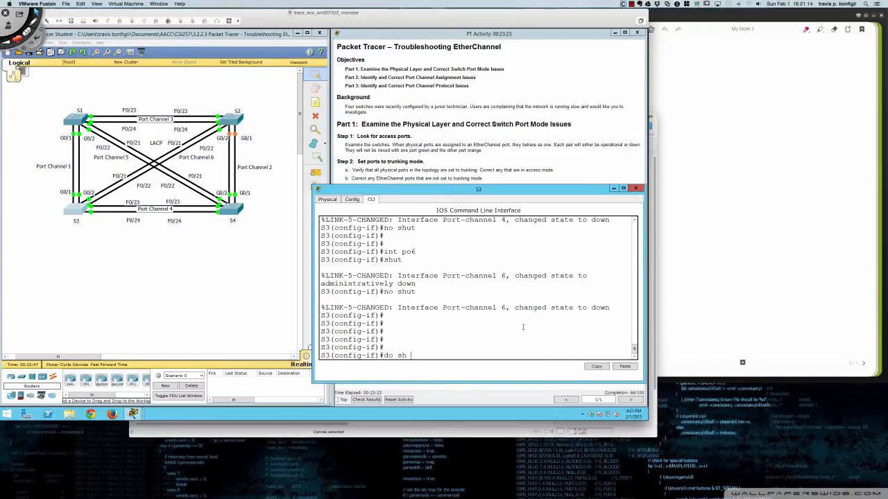
type("ether sum")
key("Return")
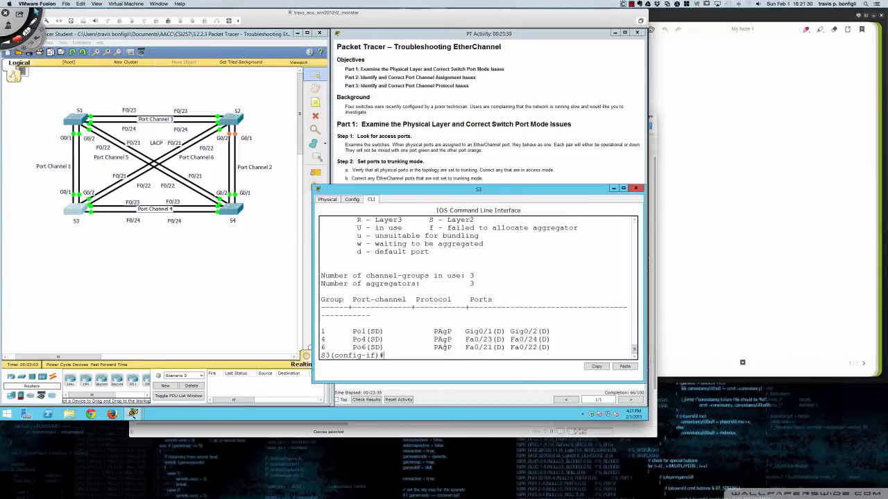
Open switch S4's device window, widen it and place it below the topology diagram
left_click(231, 208)
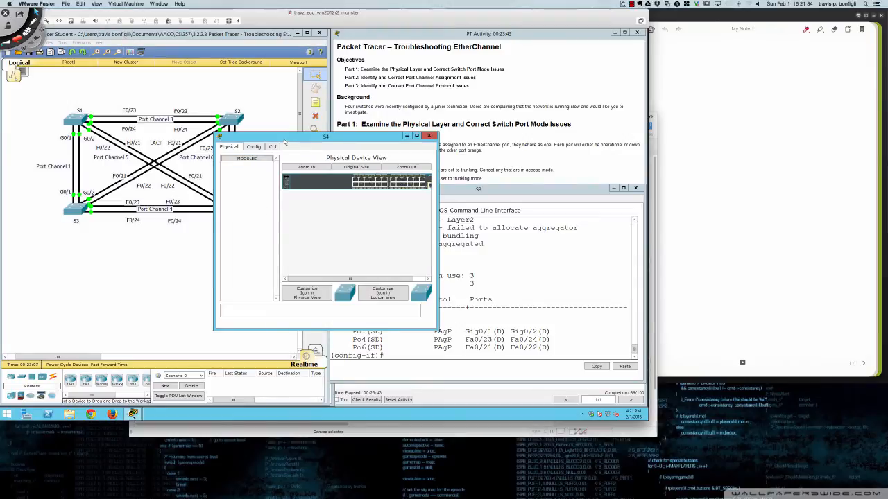
left_click_drag(285, 143, 76, 216)
left_click_drag(226, 273, 385, 272)
left_click(408, 192)
left_click_drag(408, 192, 118, 215)
left_click(8, 249)
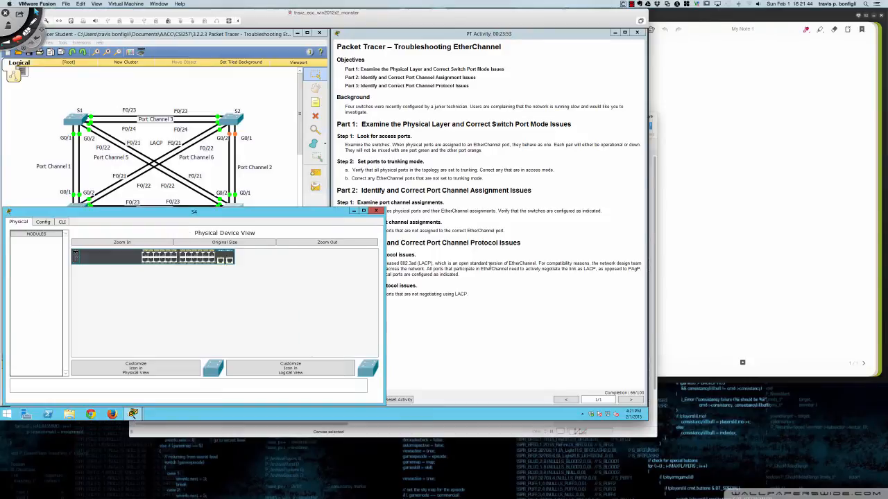
Review the Part 3 instructions and highlight the requirement to negotiate with LACP as opposed to PAgP
left_click(490, 265)
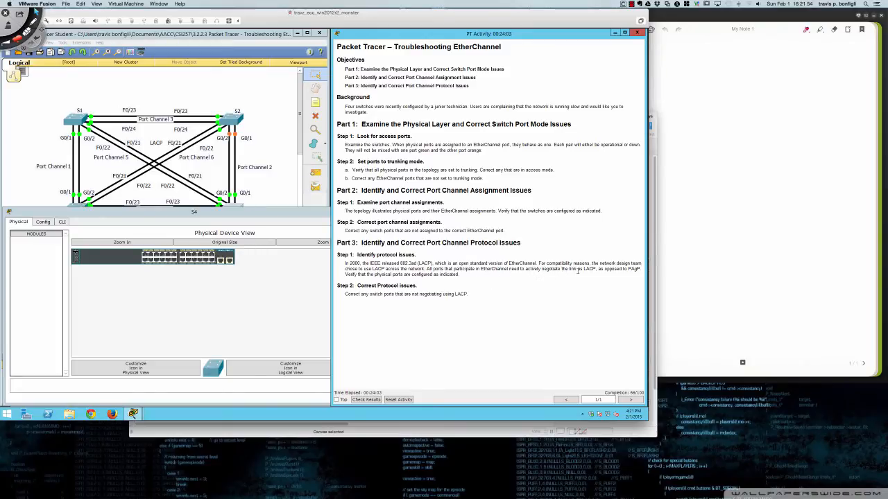
left_click_drag(585, 269, 639, 269)
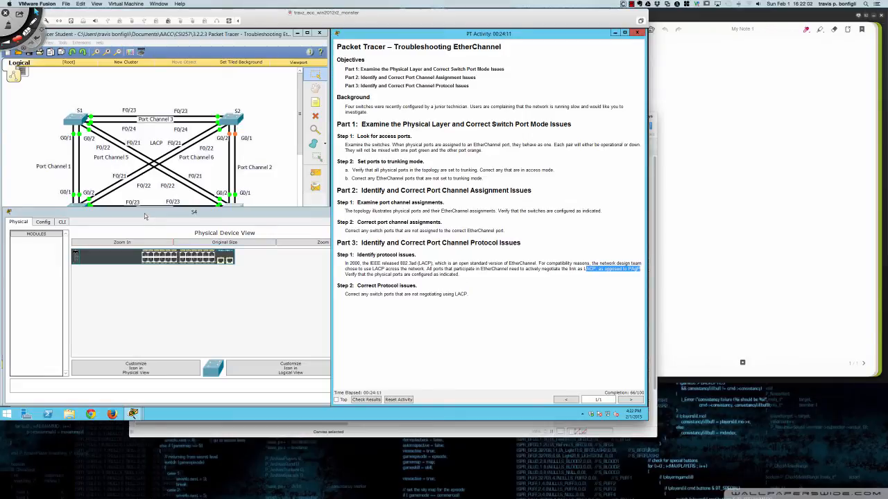
Enter privileged mode on S4's command line and display its EtherChannel summary
left_click(147, 216)
left_click(63, 223)
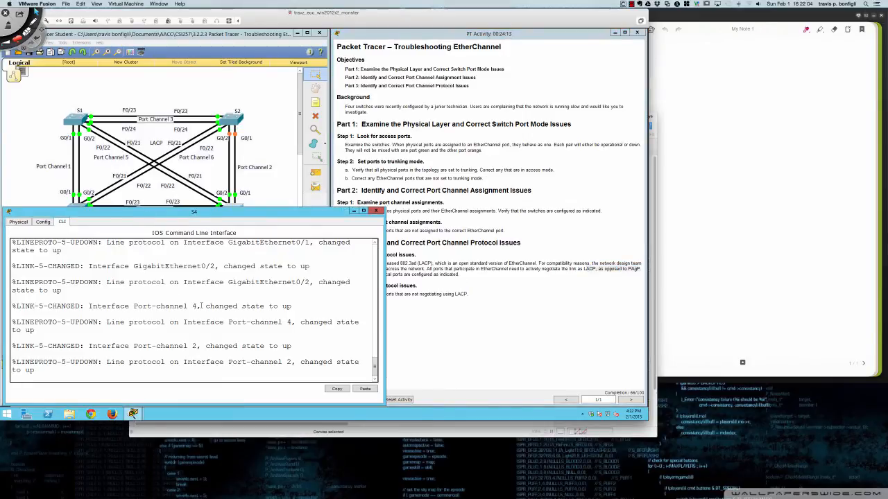
key("Return")
key("Return")
key("Return")
key("Return")
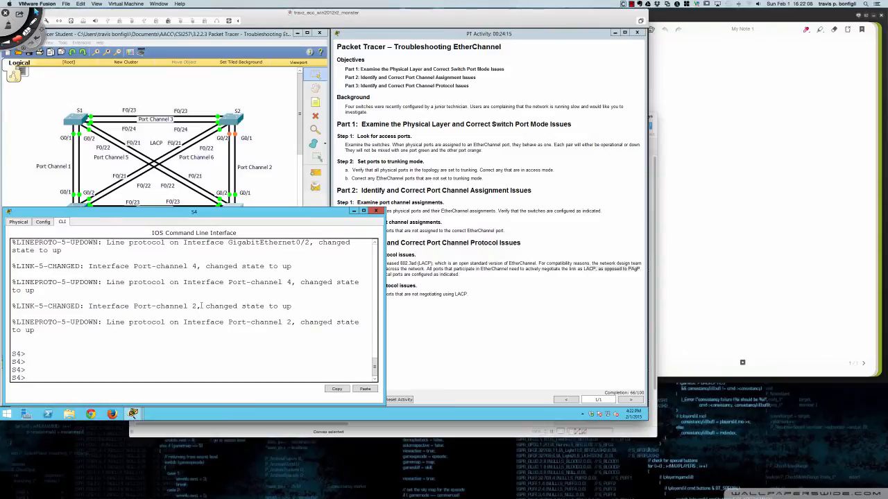
type("en")
key("Return")
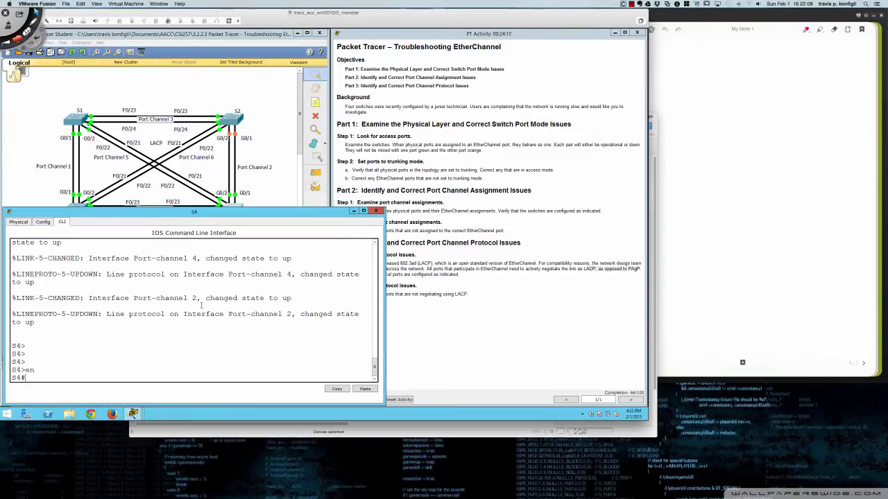
type("sh etherc summ")
key("Return")
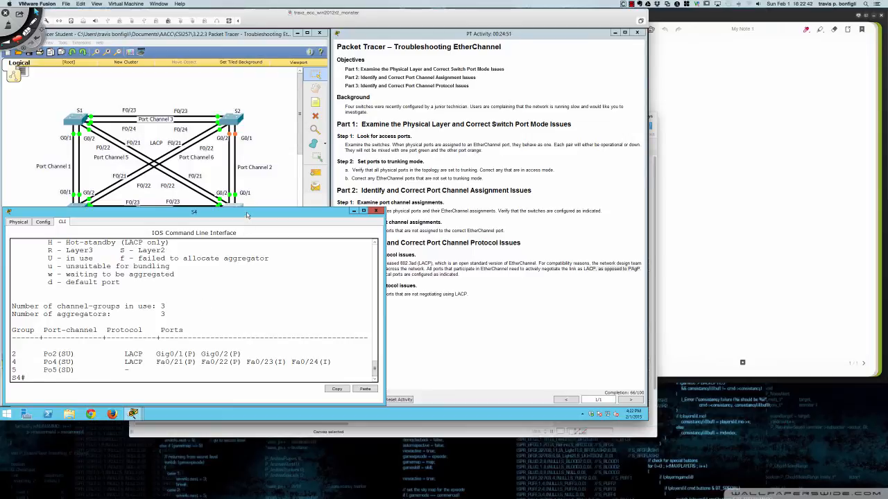
Rearrange S4's window and the topology view so all four switches can be compared with the EtherChannel summary
left_click_drag(246, 215, 248, 222)
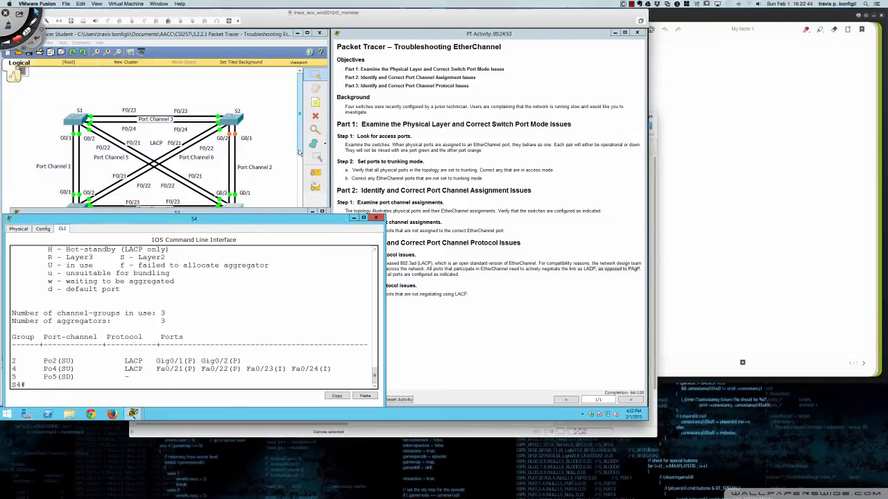
left_click_drag(299, 153, 300, 162)
left_click(358, 265)
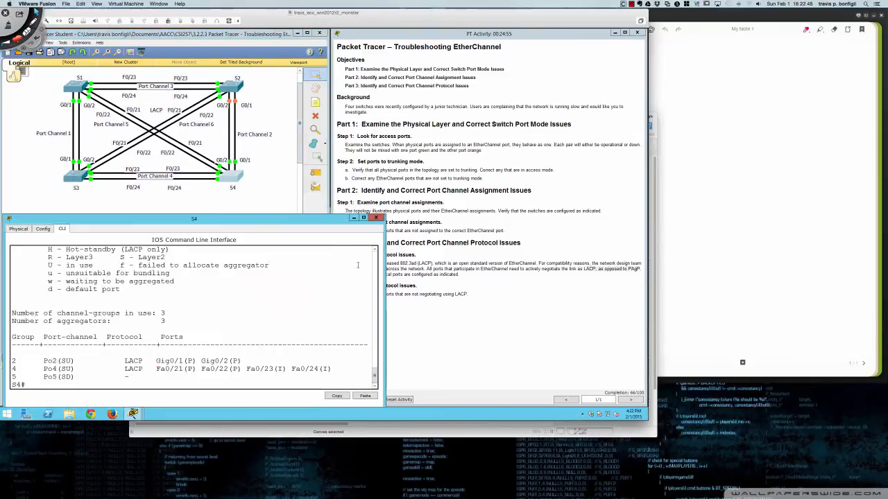
Compare the ports listed under group 4 in S4's EtherChannel summary with the port channel labels in the topology
left_click_drag(231, 219, 231, 202)
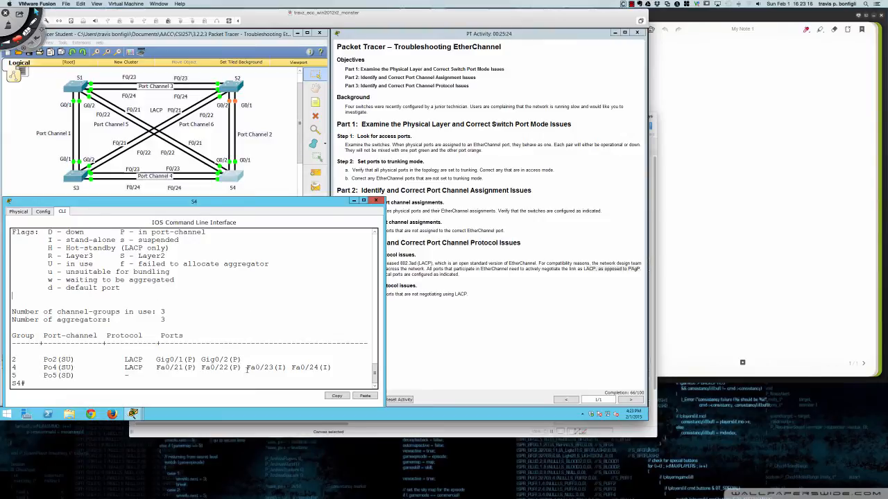
left_click_drag(247, 369, 335, 368)
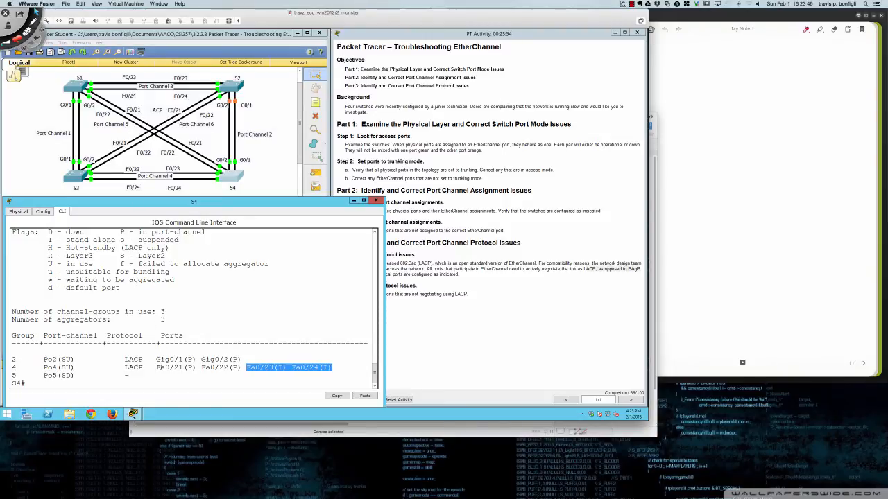
left_click_drag(159, 368, 240, 368)
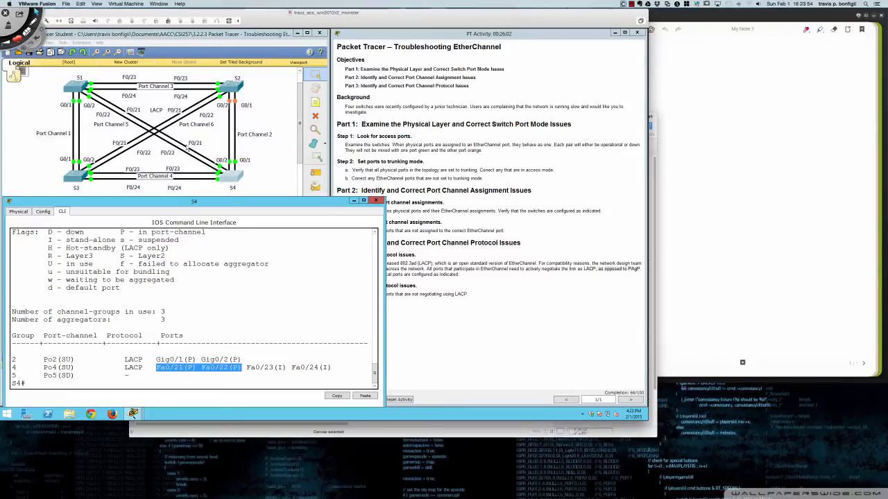
left_click(200, 368)
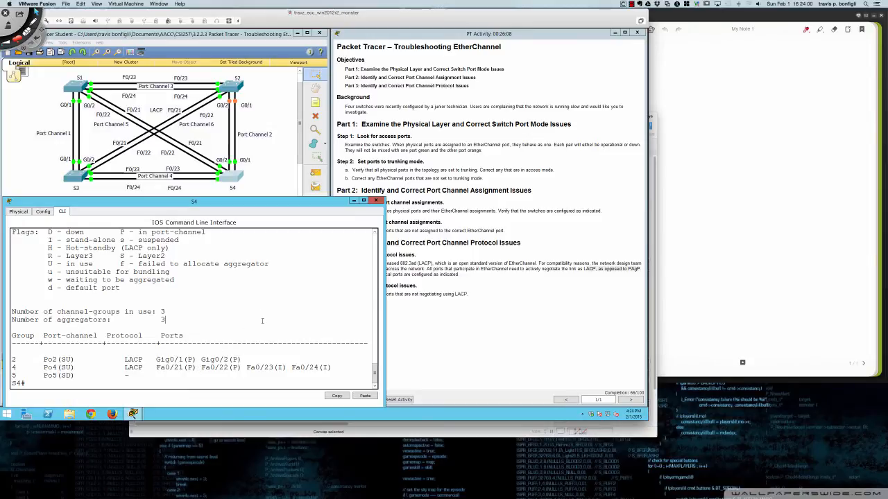
Display S4's running configuration and check the channel-group settings of FastEthernet0/21 and 0/22
type("sh run")
key("Return")
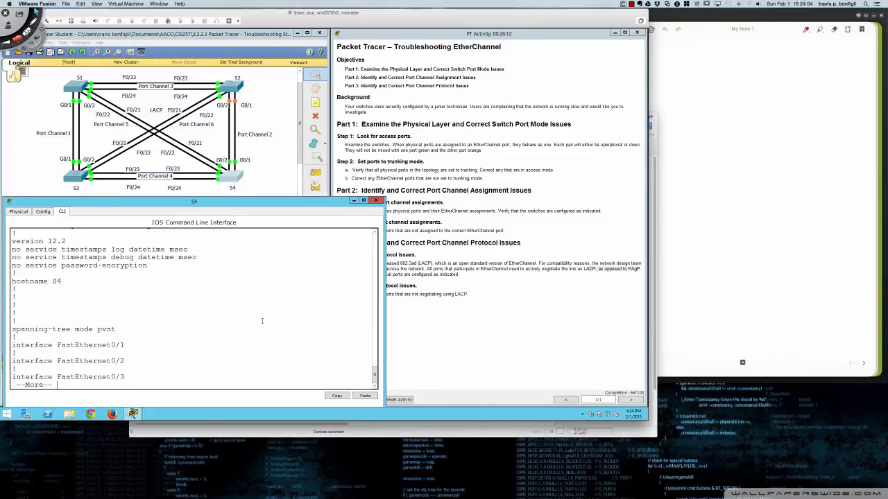
key("space")
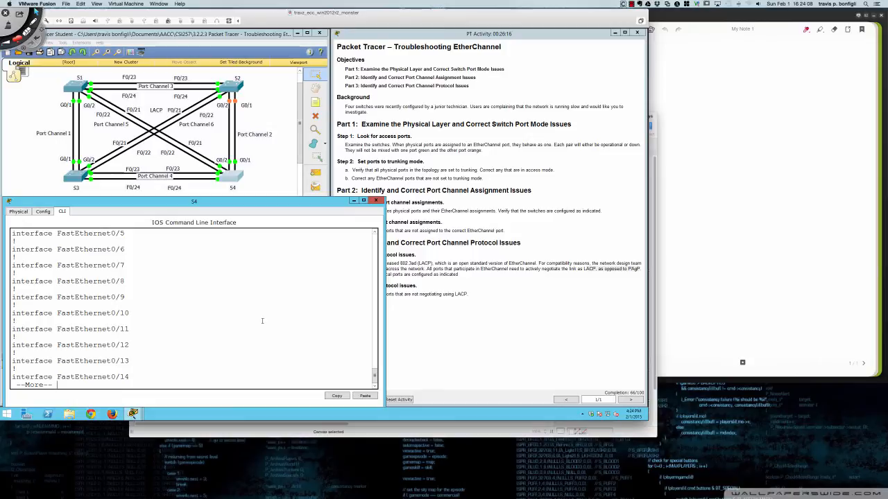
scroll(249, 326, "up", 10)
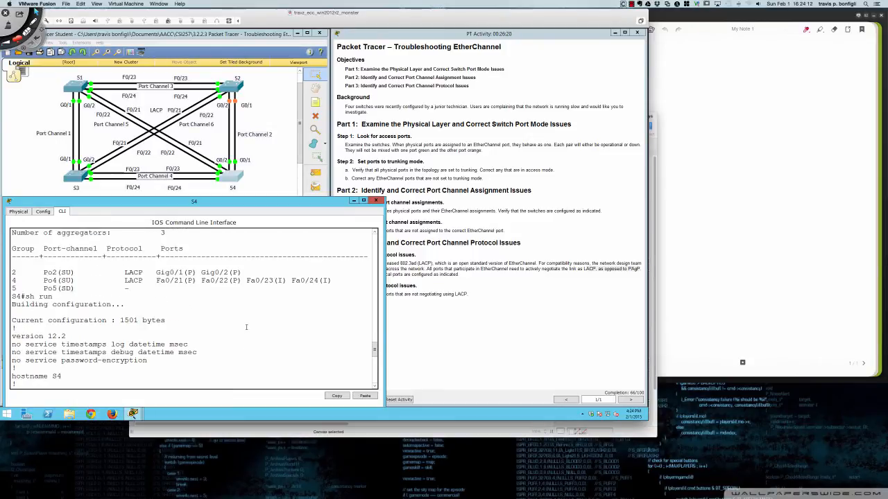
scroll(246, 327, "down", 1)
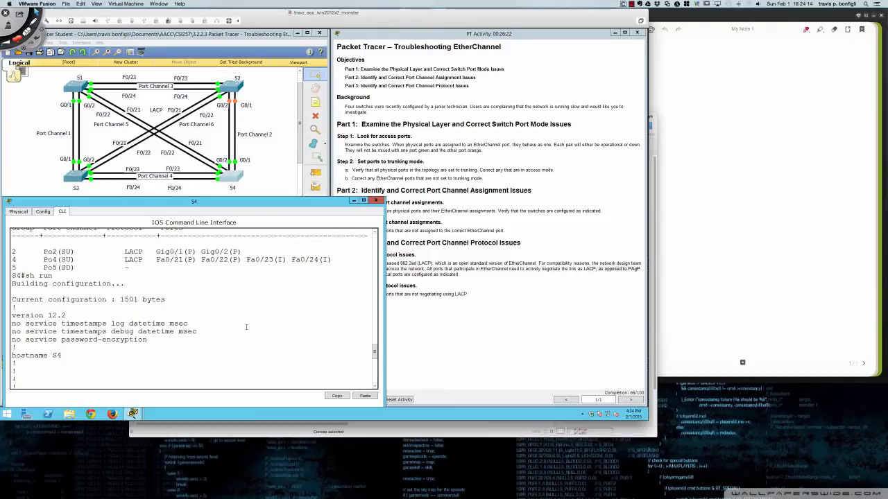
scroll(246, 327, "down", 10)
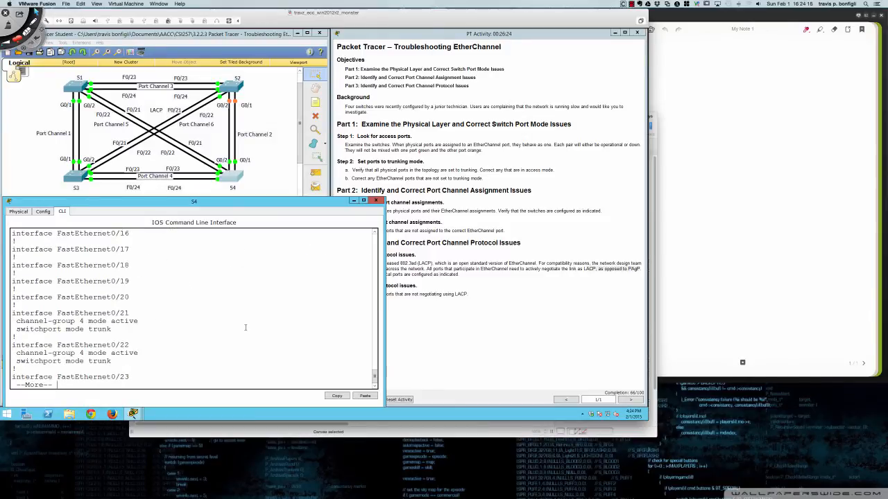
left_click_drag(75, 321, 89, 321)
left_click(174, 339)
type("q")
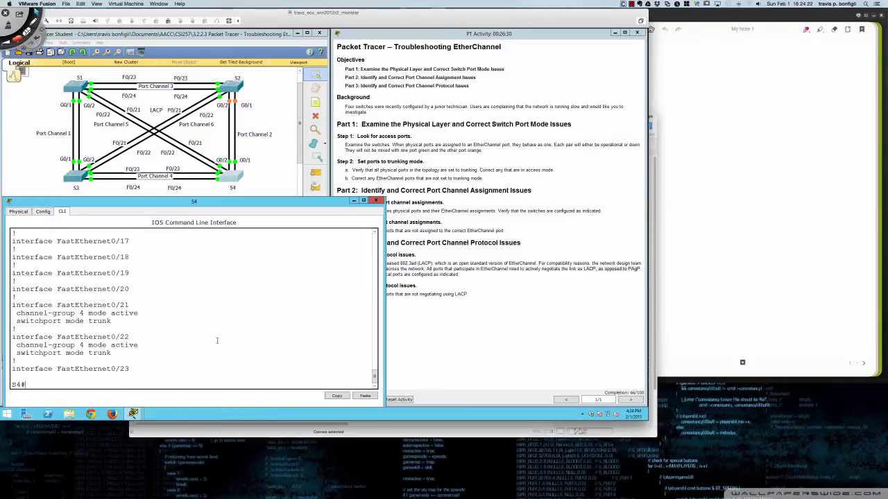
Enter global configuration mode on S4 and try to remove channel-group 4 mode active using int fa0/21 - 22
type("conf t")
key("Return")
type("int")
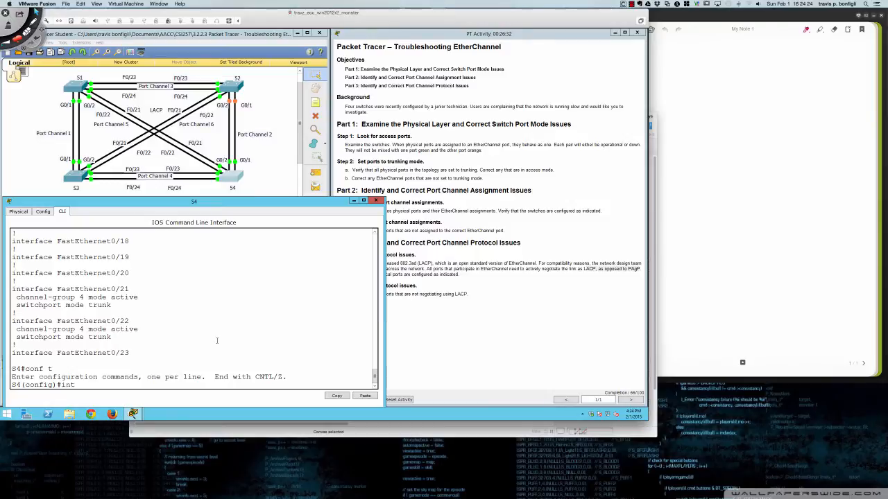
type(" fa0/21 - 22")
key("Return")
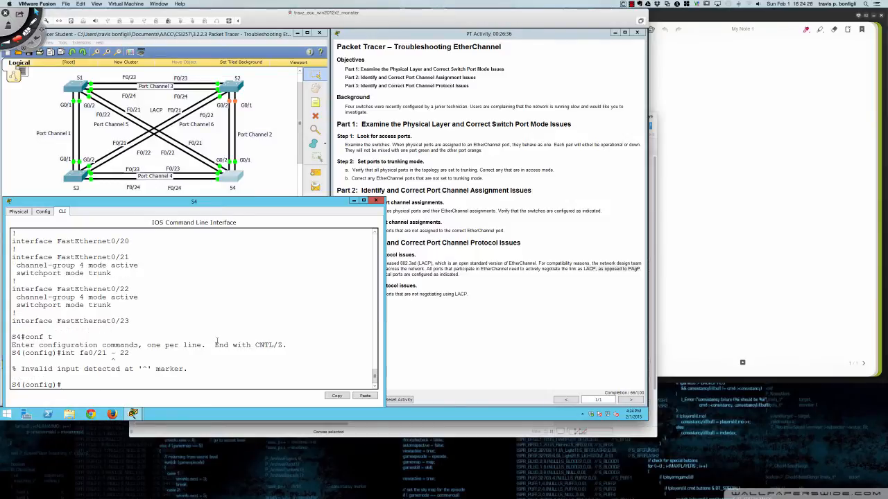
type("no channel-group")
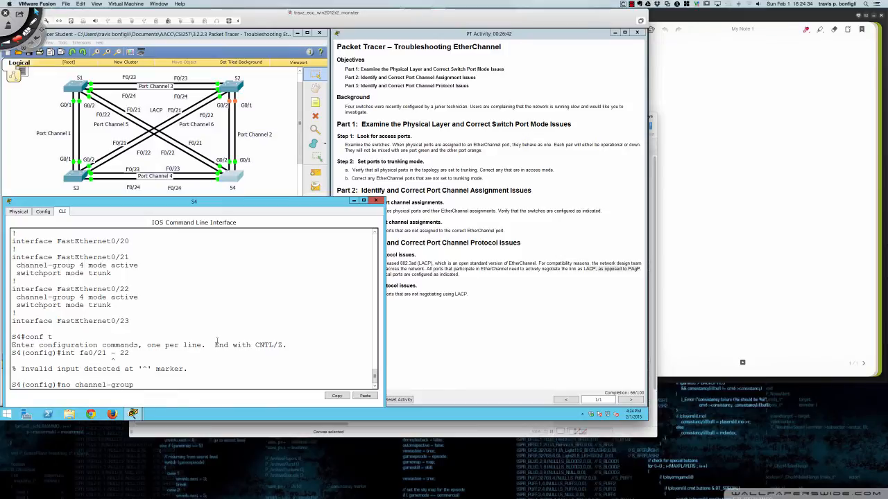
type(" 4 mode activ")
type("e")
key("Return")
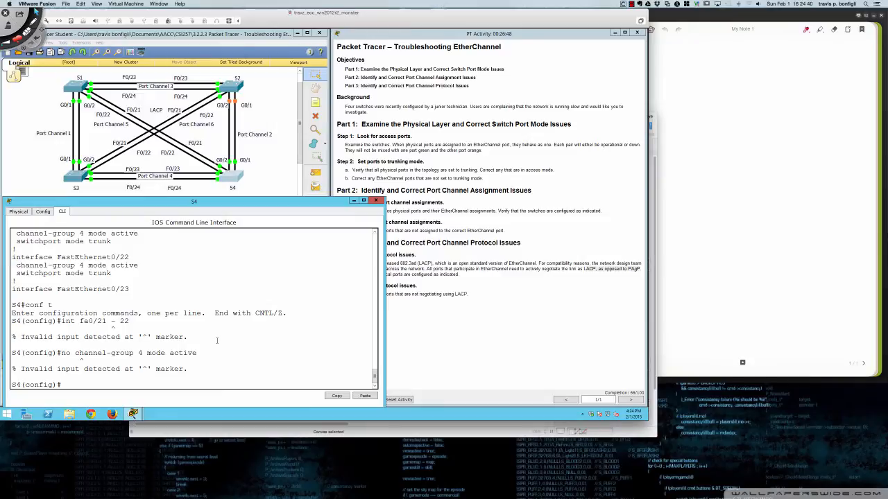
Select interface range fa0/21 - 22 on S4 and remove its channel-group 4 mode active assignment
type("int ra fa0/21 - 22")
key("Return")
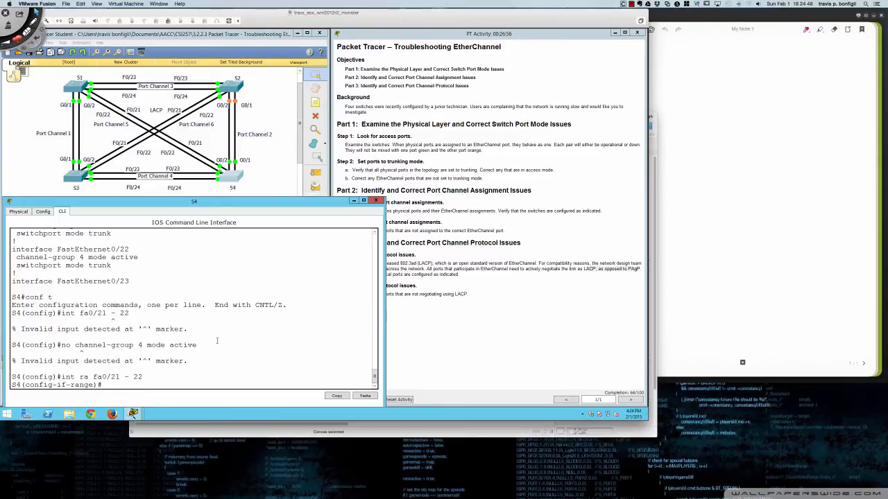
type("no channel-group")
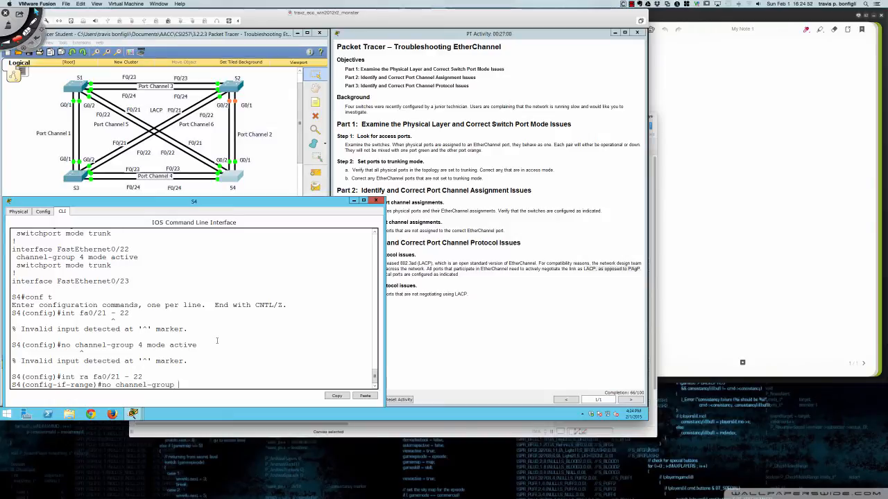
type(" 4 mode active")
key("Return")
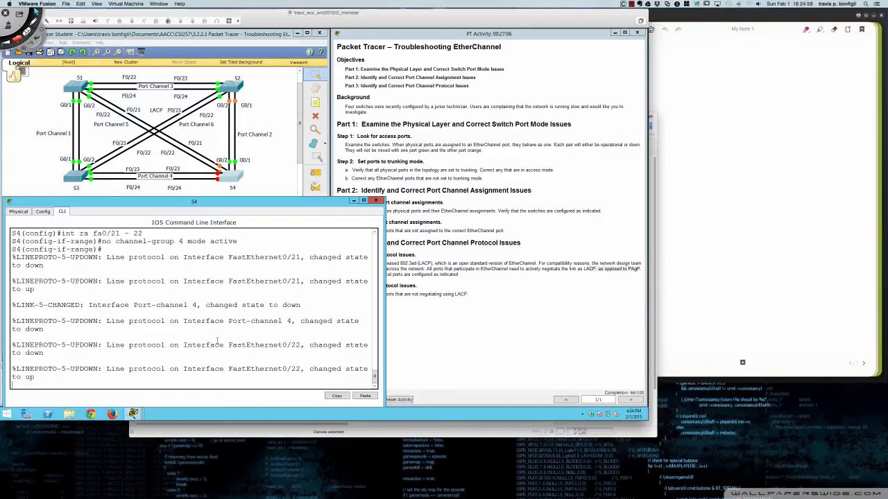
key("Return")
key("Return")
key("Return")
key("Return")
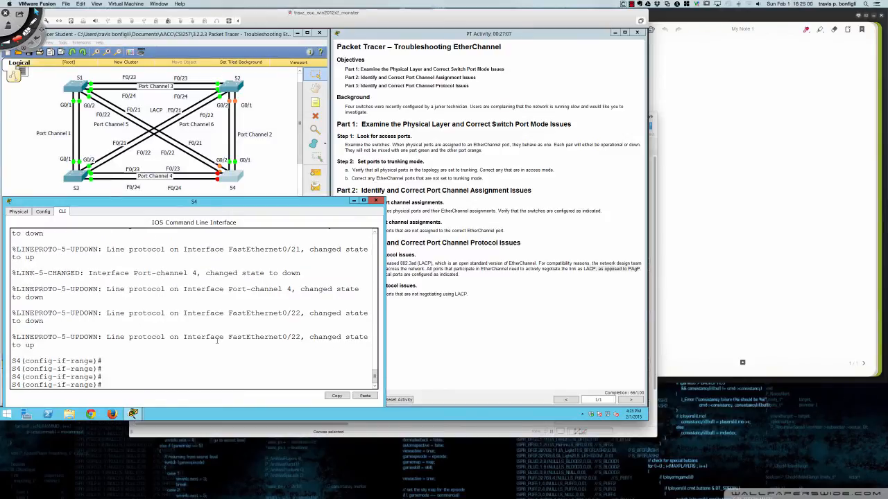
Assign S4's fa0/21 - 22 range to channel group 5 in active mode
type("channel-group 5 mode active")
key("Return")
key("Return")
key("Return")
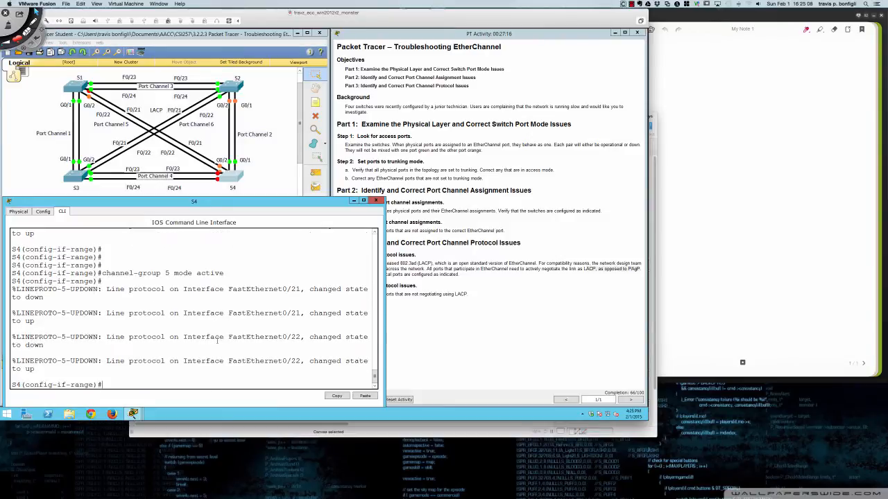
type("c")
key("Return")
key("Return")
Set the channel protocol of S4's fa0/21 - 22 range to LACP
type("cha")
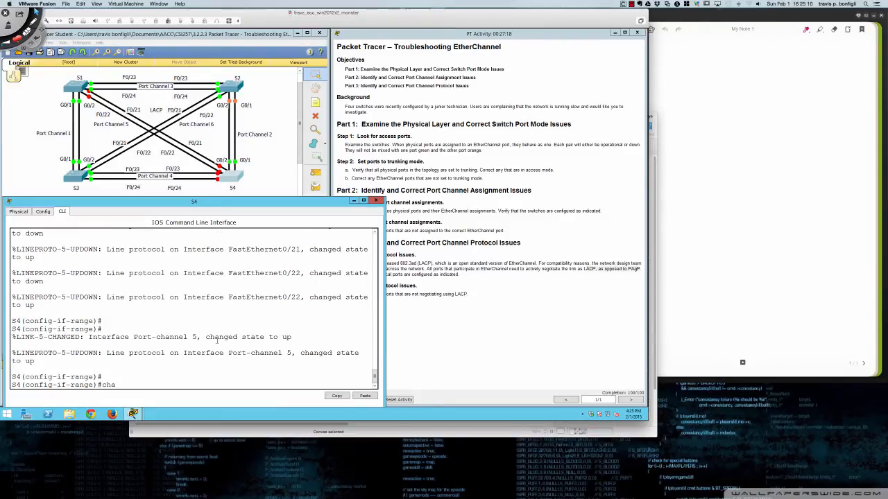
type("nnel-protocol lacp")
key("Return")
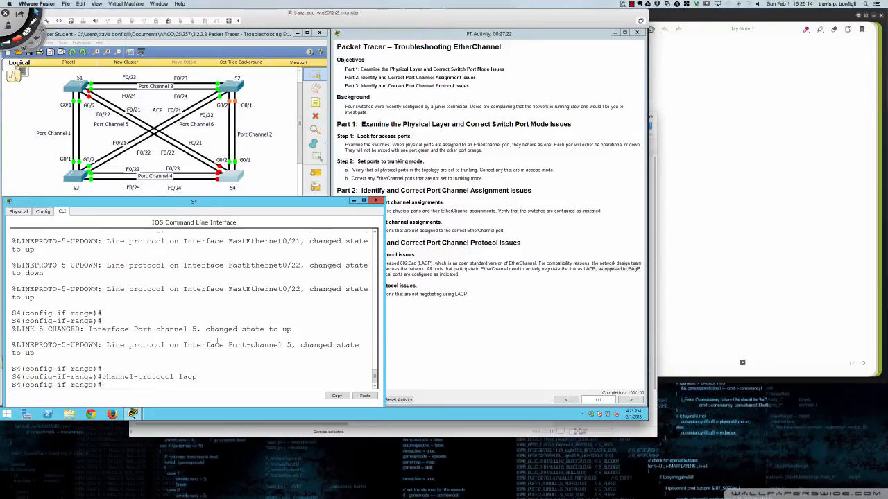
key("Return")
key("Return")
key("Return")
key("Return")
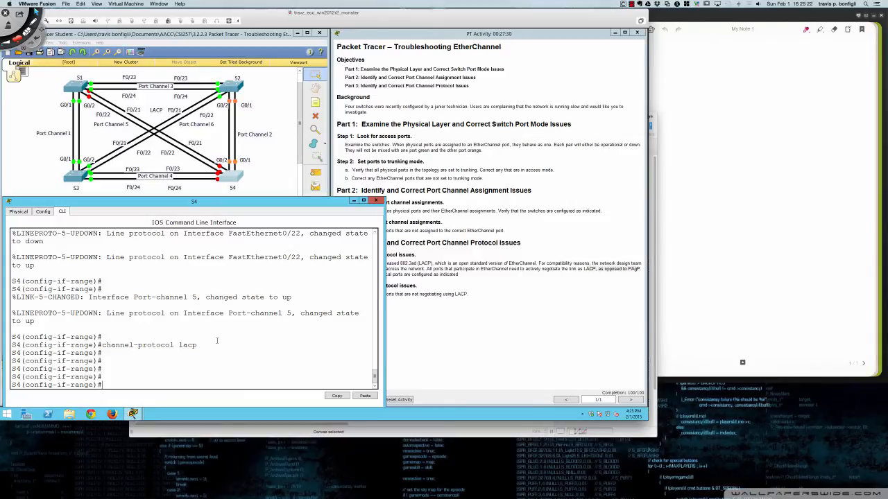
Display S4's spanning-tree information from within interface range configuration mode
type("do sh span")
key("Return")
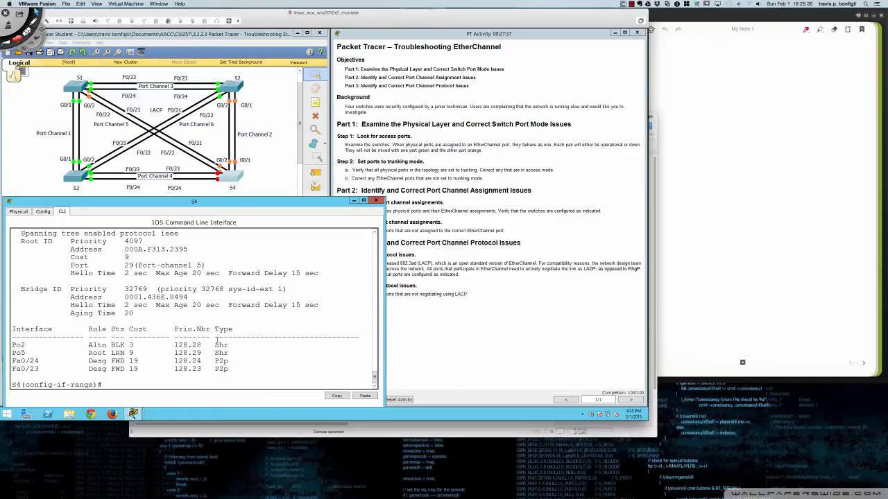
key("Return")
key("Return")
key("Return")
key("Return")
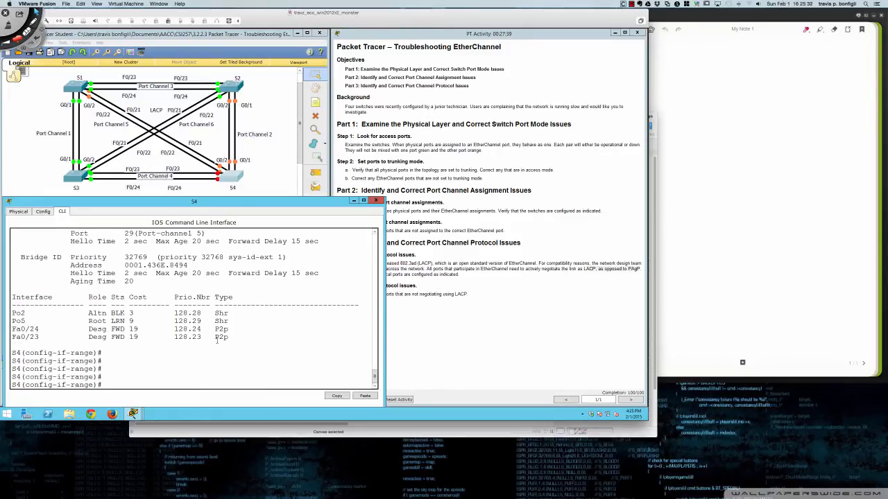
Display S4's EtherChannel summary again and review the entries for groups 4 and 2
type("do sh etherc summ")
key("Return")
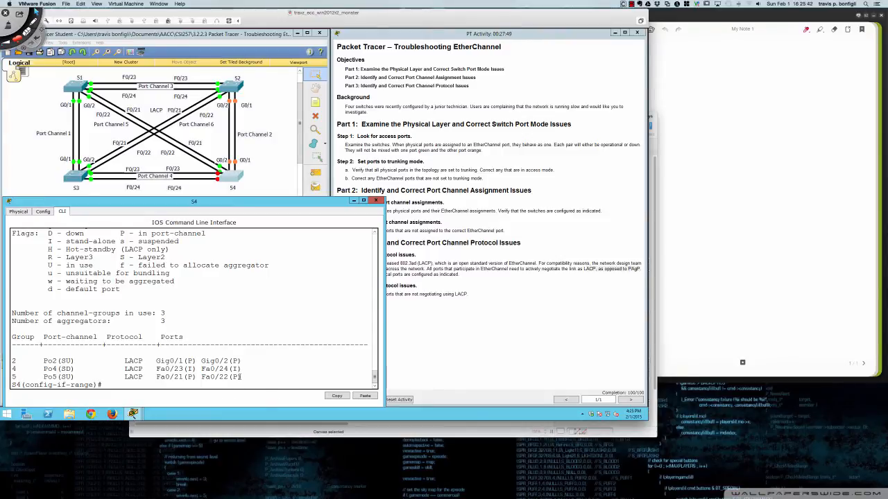
mouse_move(240, 377)
left_mouse_down()
mouse_move(11, 377)
mouse_move(32, 369)
mouse_move(242, 369)
left_mouse_up()
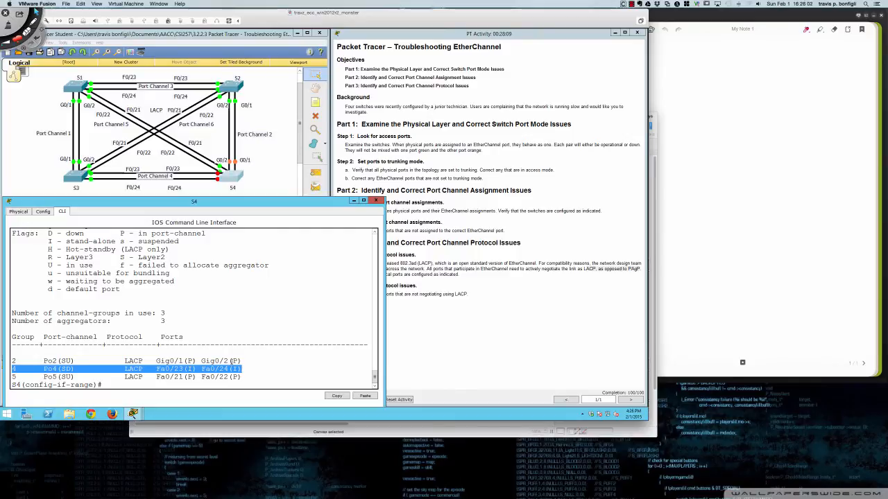
left_click_drag(241, 361, 11, 361)
left_click(298, 364)
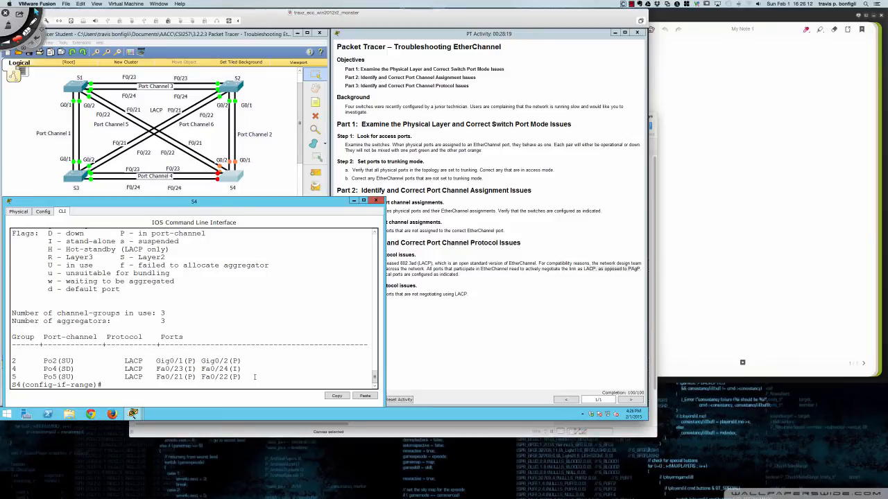
Page through S4's running configuration to review the channel-group and trunk settings of its FastEthernet, GigabitEthernet and Port-channel interfaces
type("do sh run")
key("Return")
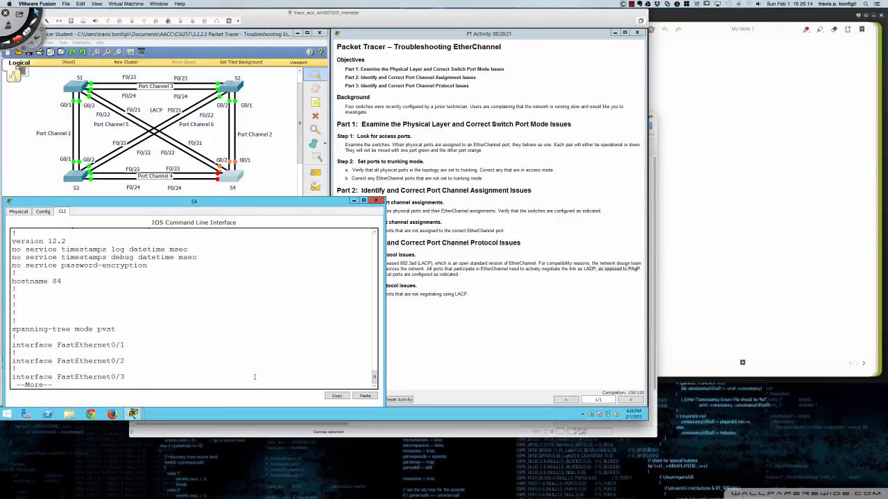
key("space")
key("space")
key("Return")
key("Return")
key("Return")
key("Return")
key("Return")
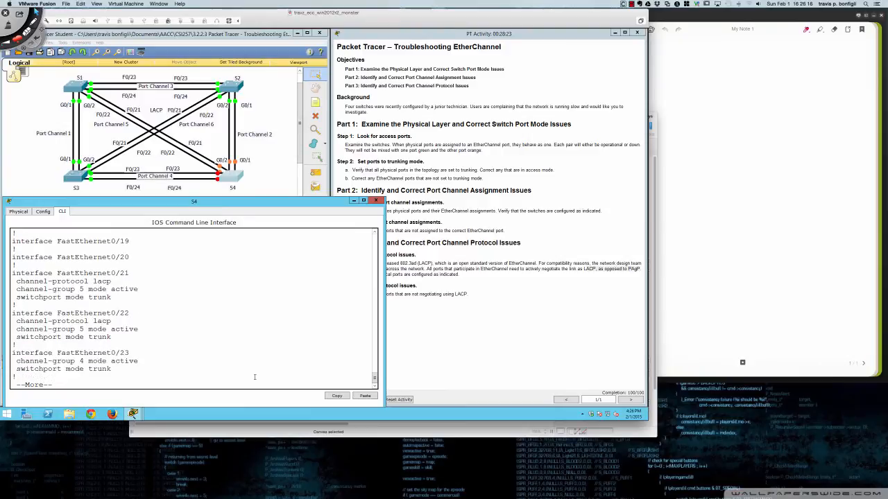
key("Return")
key("Return")
key("Return")
key("Return")
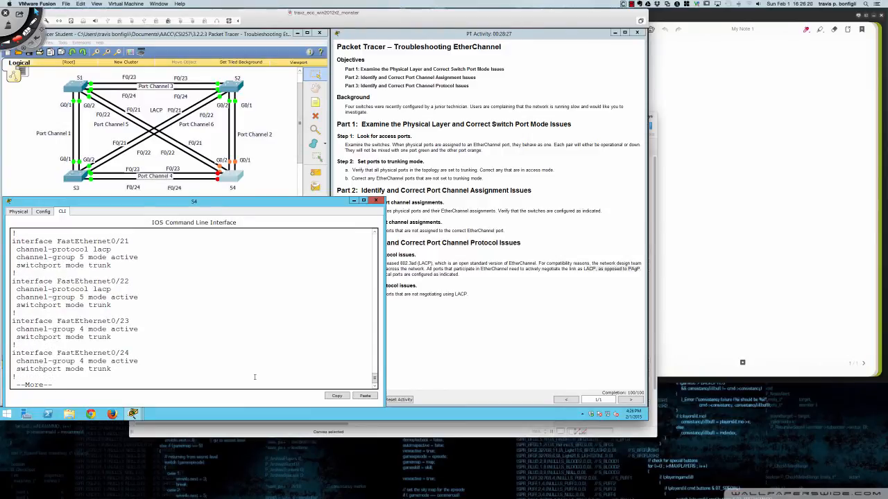
key("space")
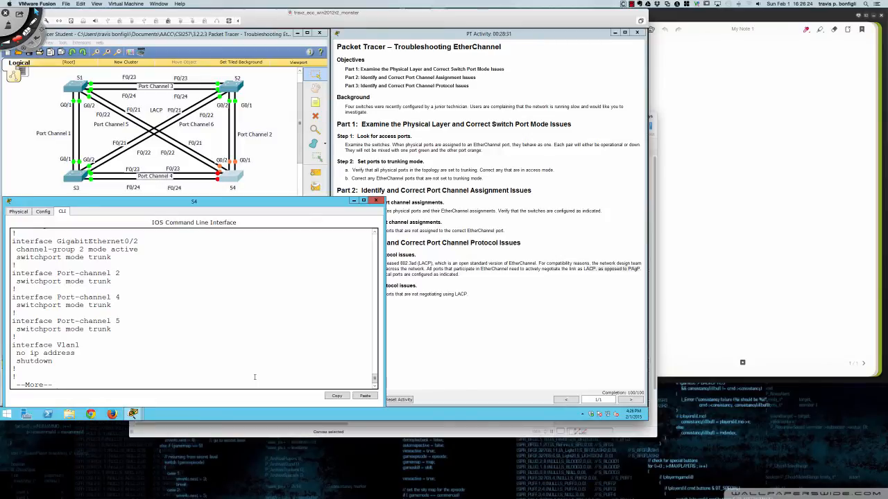
key("q")
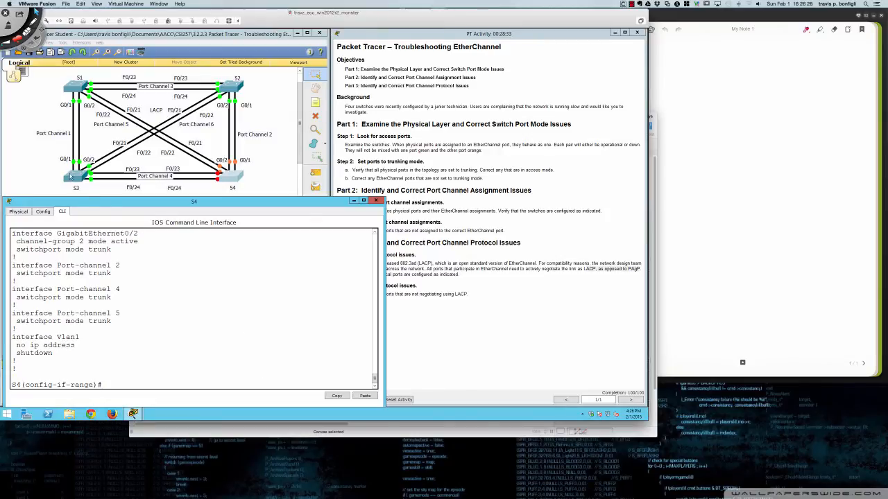
Open switch S3's command line, widen its window and examine the protocol and port entries in its EtherChannel summary
left_click(73, 177)
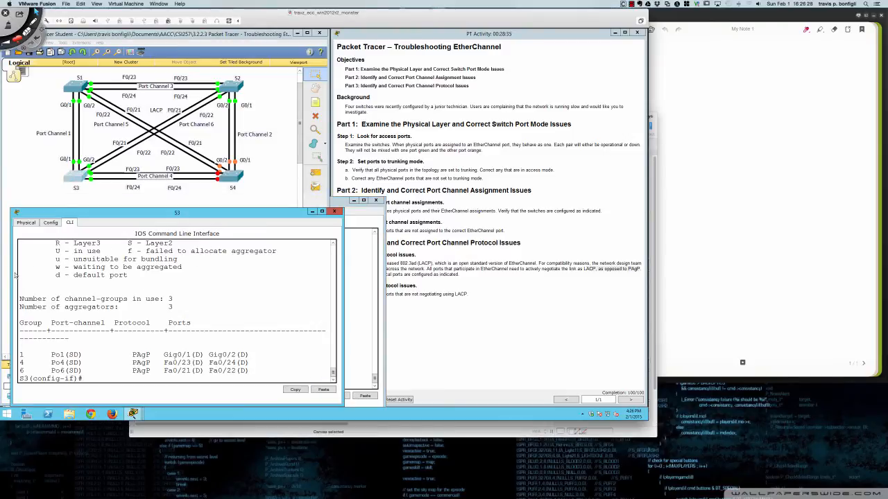
left_click_drag(10, 275, 0, 275)
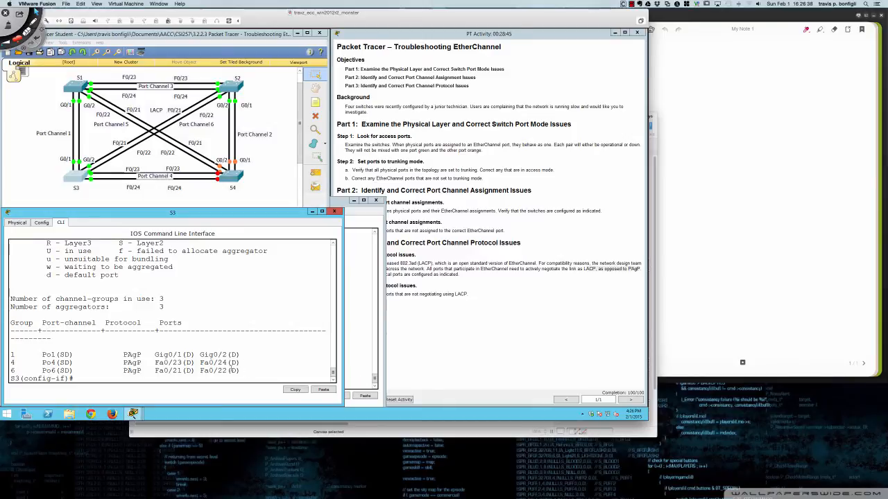
left_click_drag(139, 356, 243, 378)
left_click(243, 380)
key("Return")
key("Return")
key("Return")
key("Return")
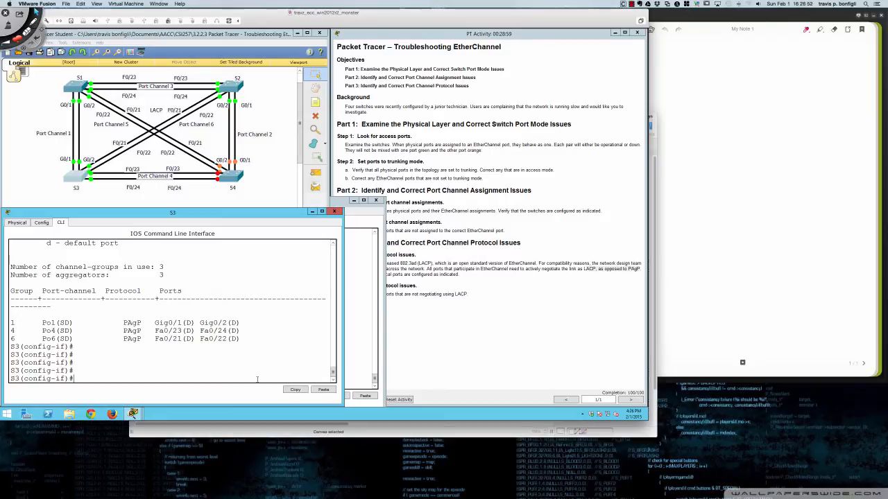
Display S3's running configuration and review the channel-protocol, channel-group and trunk settings of FastEthernet0/21 through 0/24
key("Return")
key("Return")
key("Return")
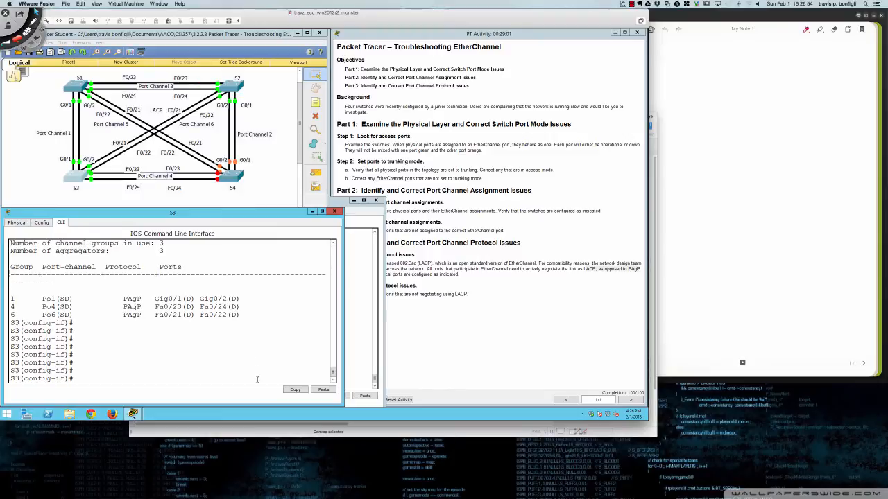
type("do sh run")
key("Return")
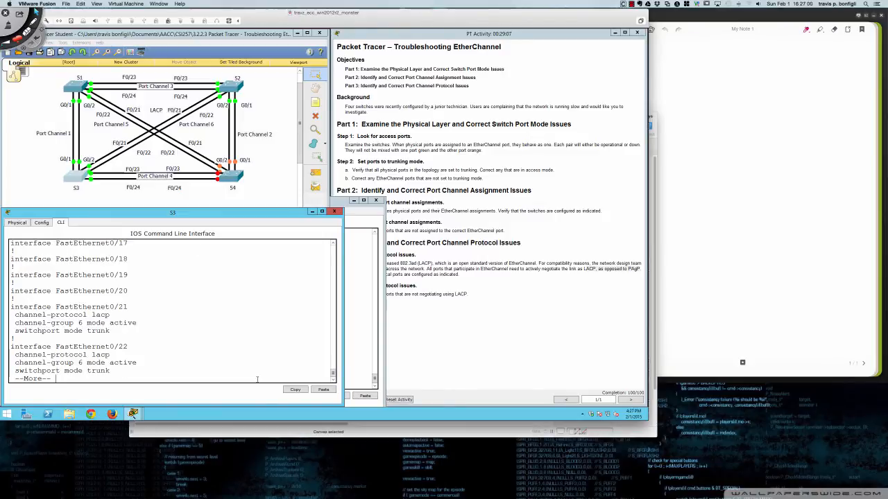
key("Return")
key("Return")
key("Return")
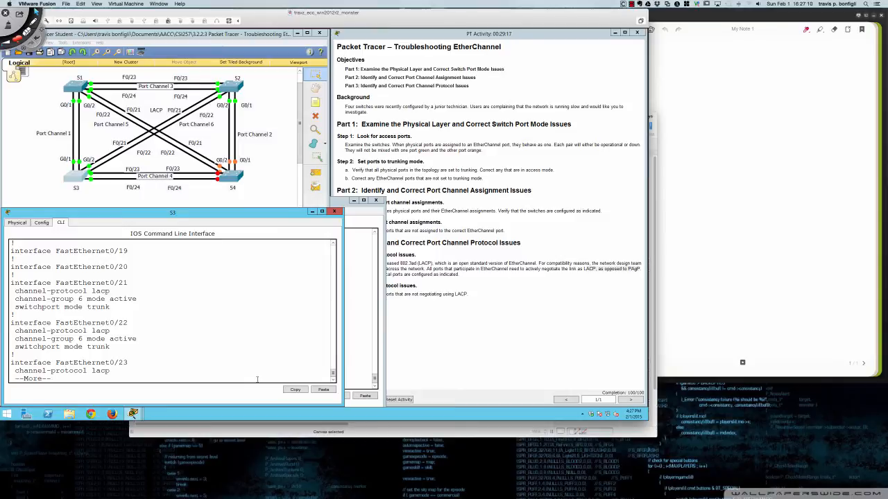
key("Return")
key("Return")
key("Return")
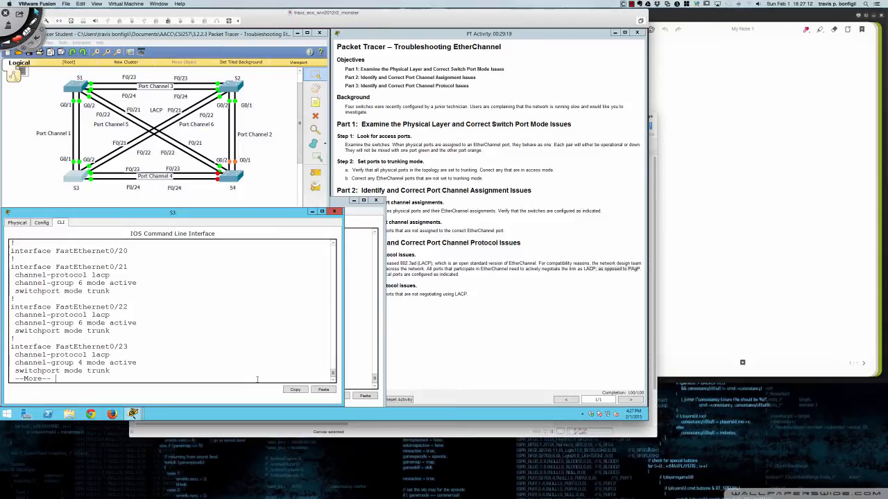
key("Return")
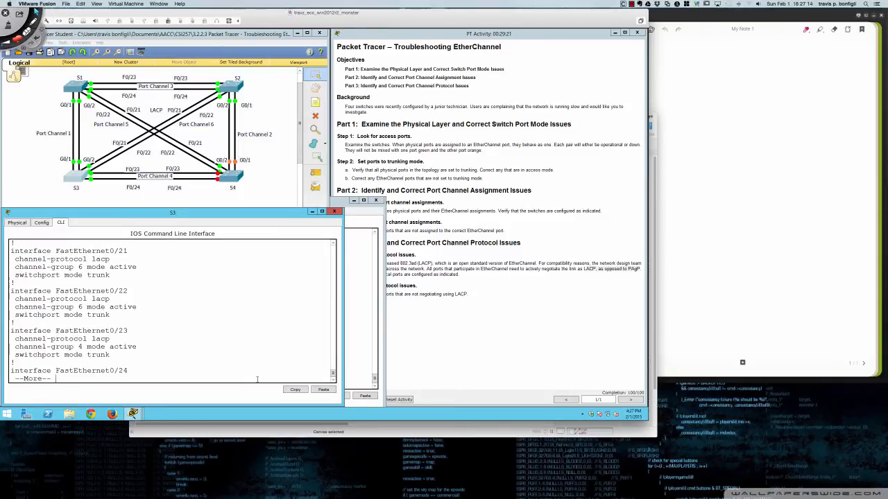
key("Return")
key("Return")
key("Return")
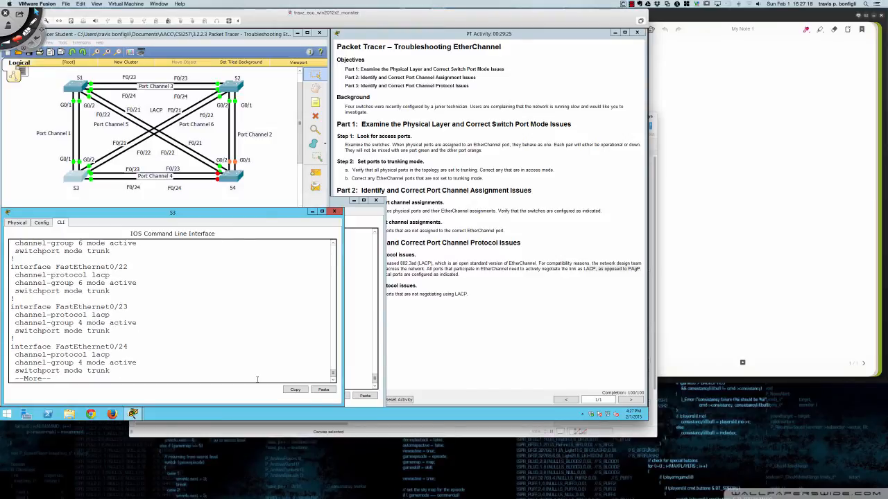
key("Return")
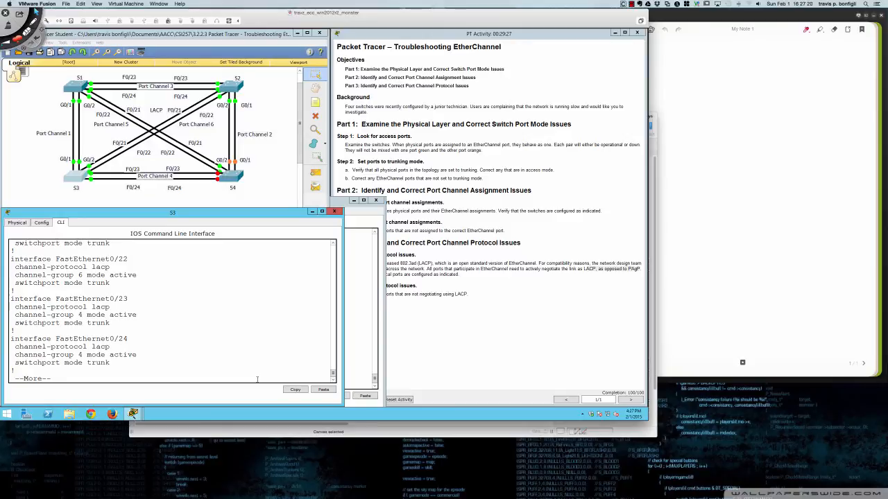
Page through the rest of S3's running configuration, reviewing the GigabitEthernet and Port-channel interface settings
key("Return")
key("Return")
key("Return")
key("Return")
key("Return")
key("Return")
key("Return")
key("Return")
key("Return")
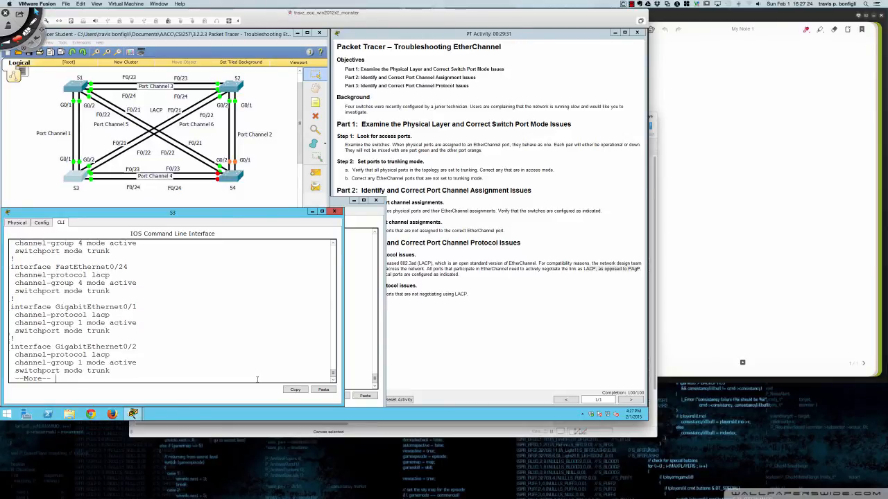
key("Return")
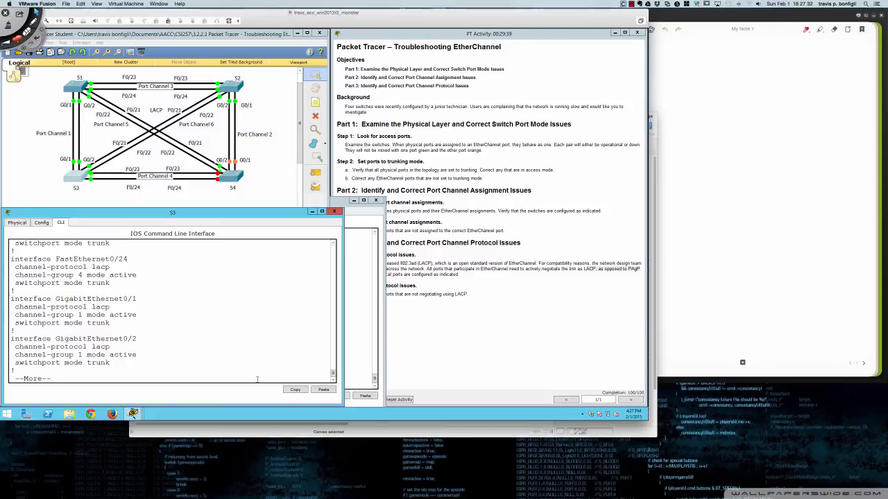
key("Return")
key("Return")
key("Return")
key("Return")
key("Return")
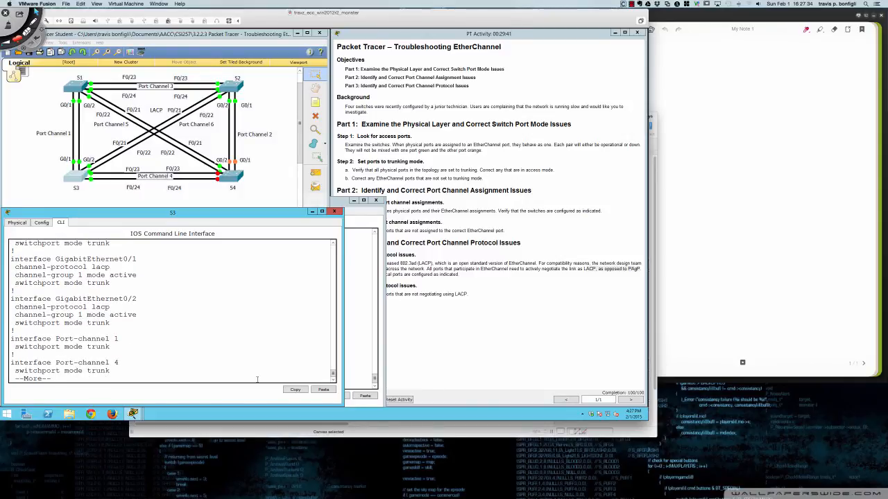
key("Return")
key("Return")
key("Return")
key("Return")
key("Return")
key("Return")
key("Return")
key("Return")
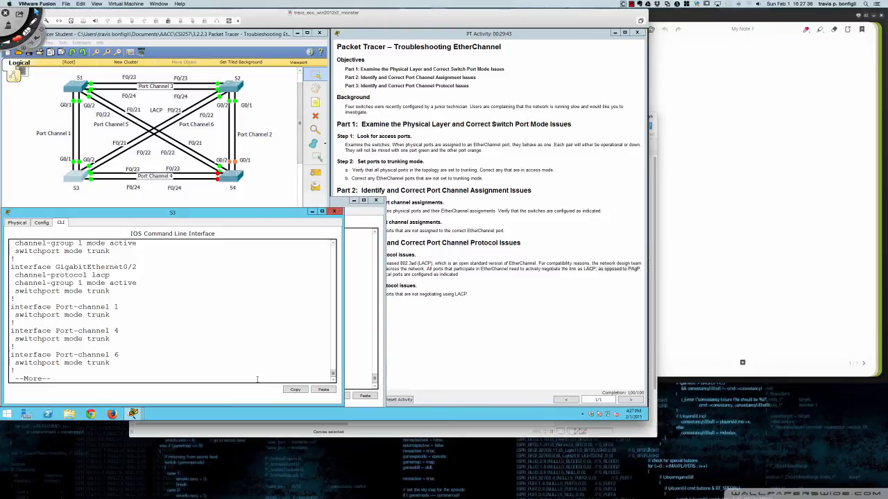
key("Return")
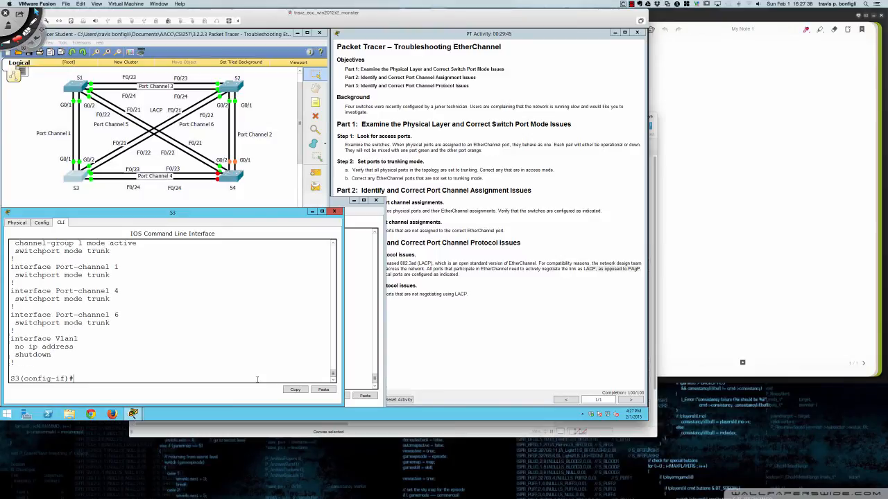
Leave S3's configuration mode and save the running configuration with wri mem
type("end")
key("Return")
key("Return")
key("Return")
key("Return")
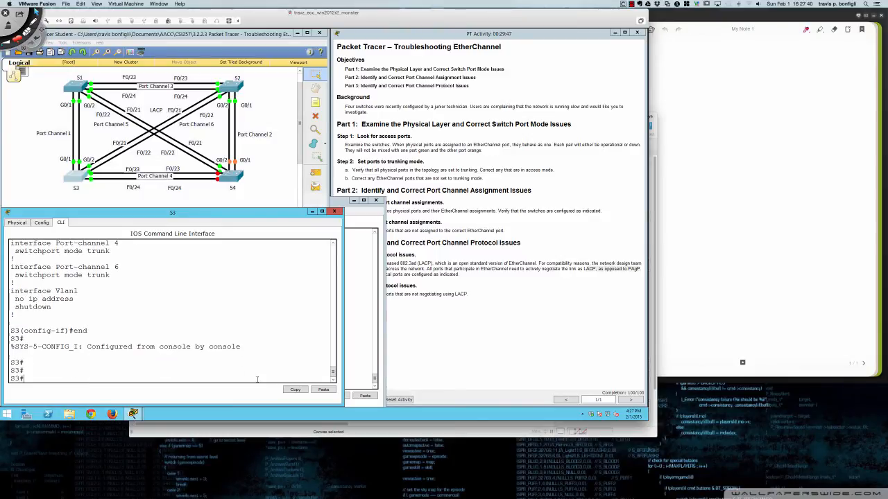
type("wri mem")
key("Return")
key("Return")
key("Return")
key("Return")
key("Return")
key("Return")
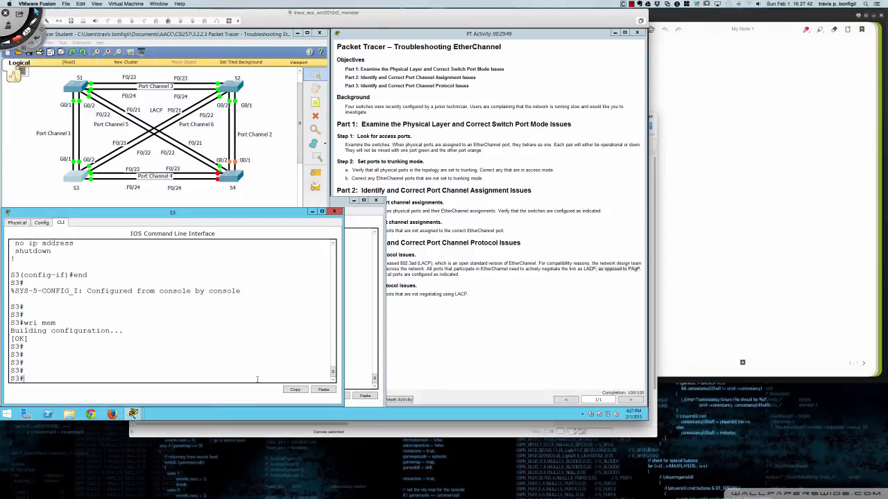
Reload switch S3 and confirm the restart
type("reload")
key("Return")
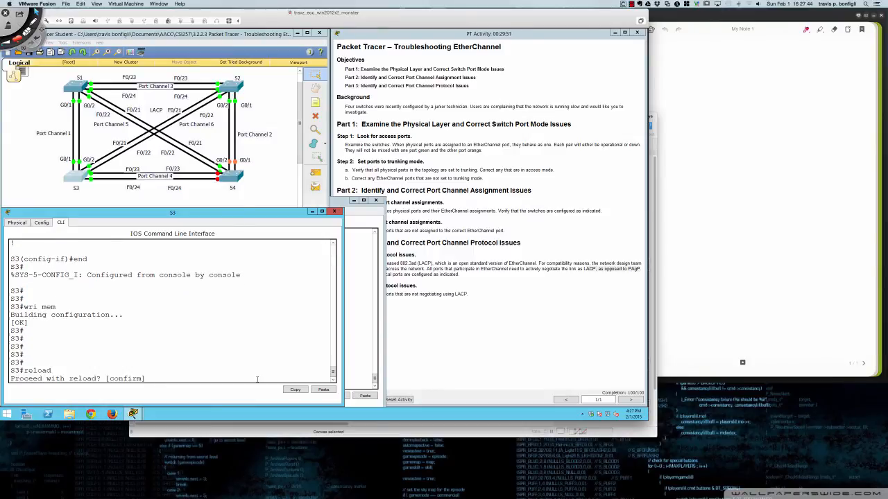
key("Return")
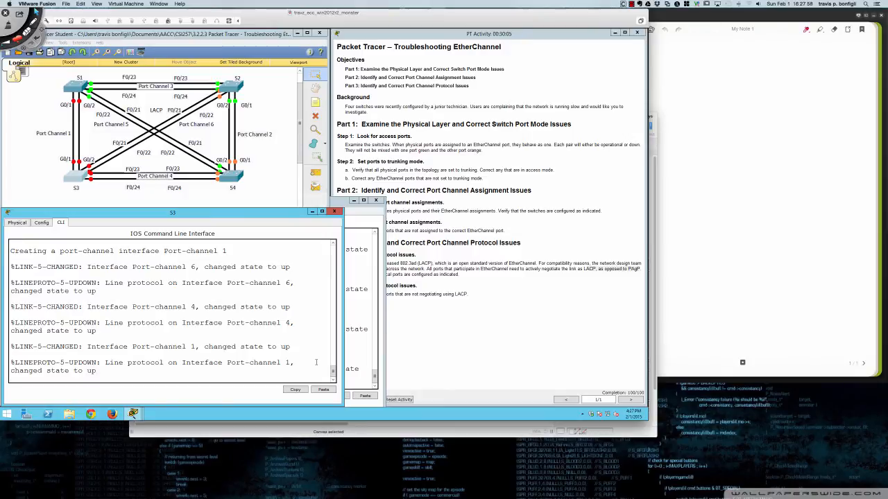
Enter privileged mode on the restarted S3 and display its EtherChannel summary to check the protocol and port entries
key("Return")
key("Return")
key("Return")
key("Return")
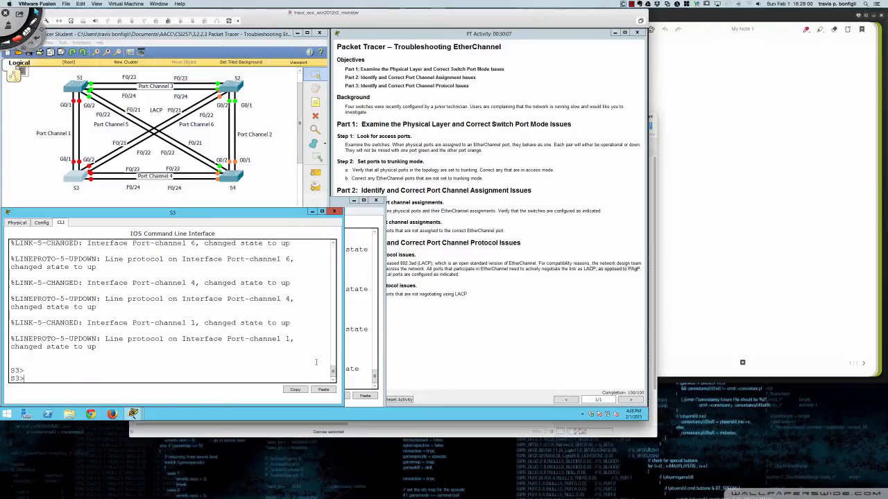
type("en")
key("Return")
type("sh ether su")
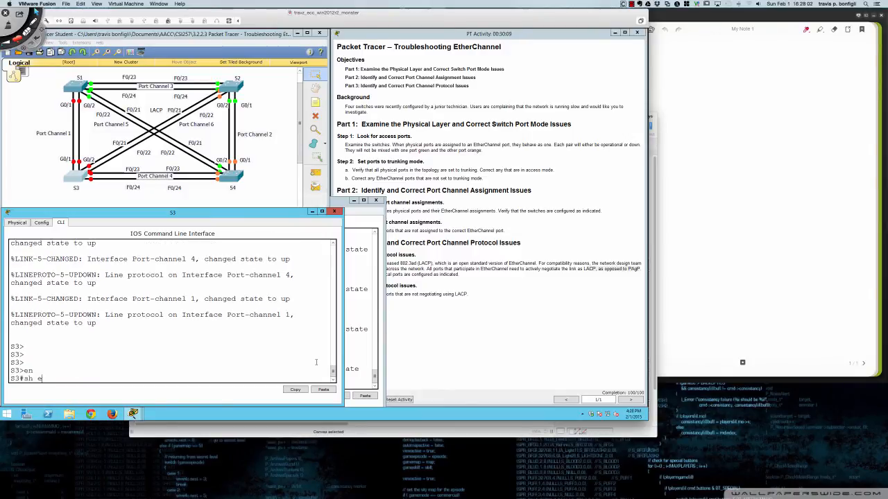
key("Return")
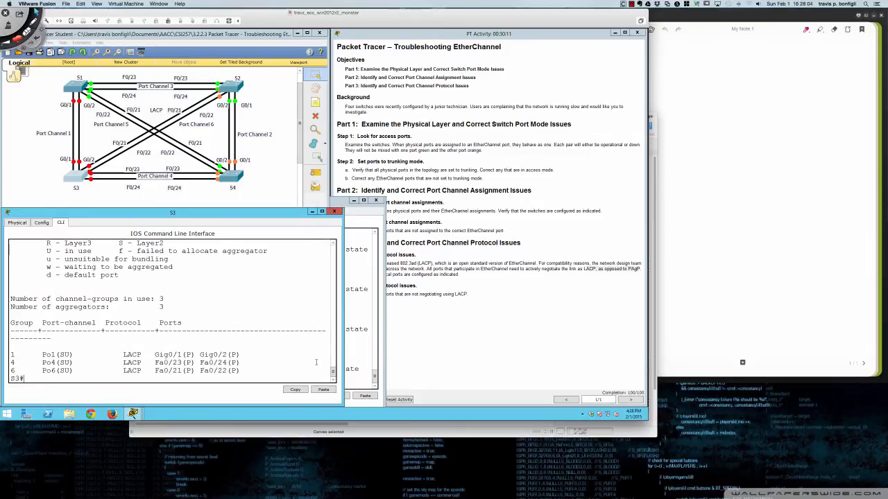